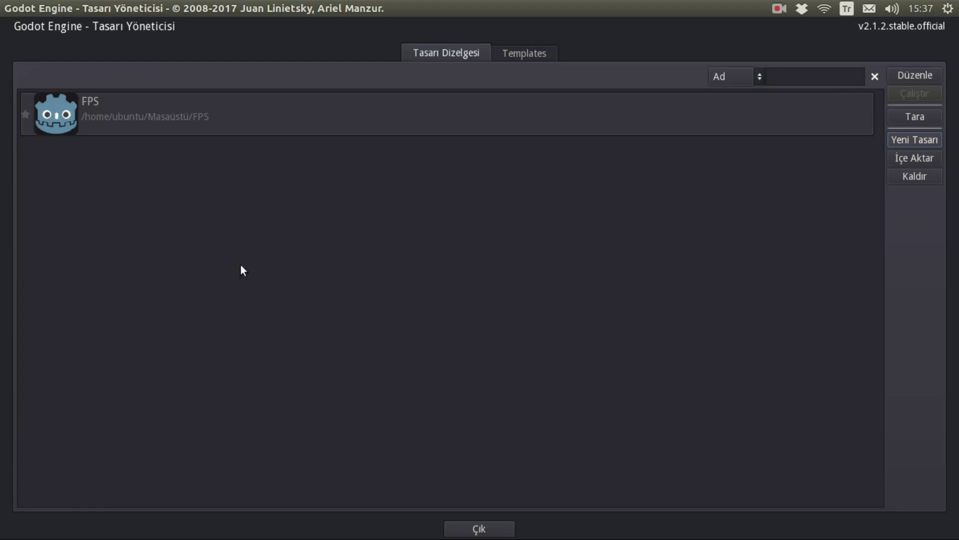
Open the FPS project from the Project Manager
double_click(88, 111)
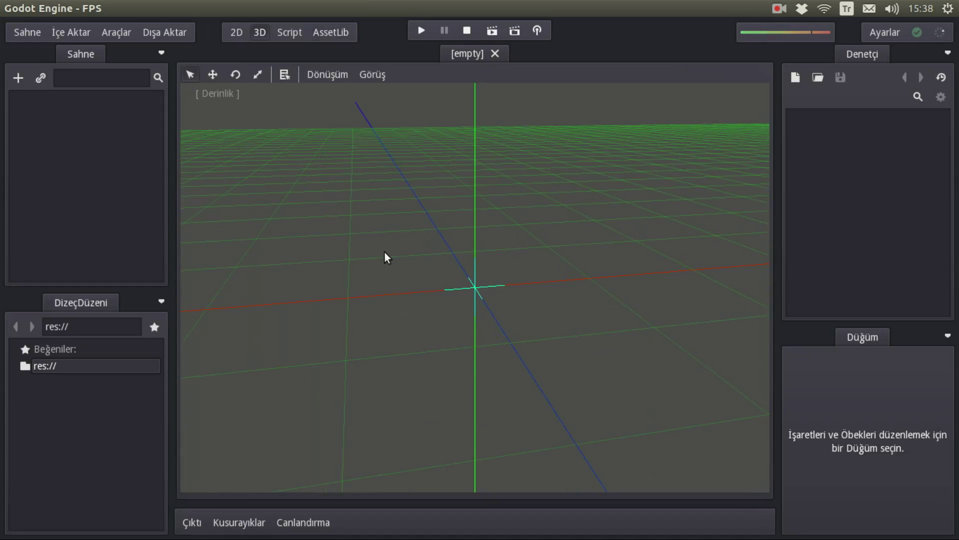
Search the Asset Library for 'first person'
left_click(331, 33)
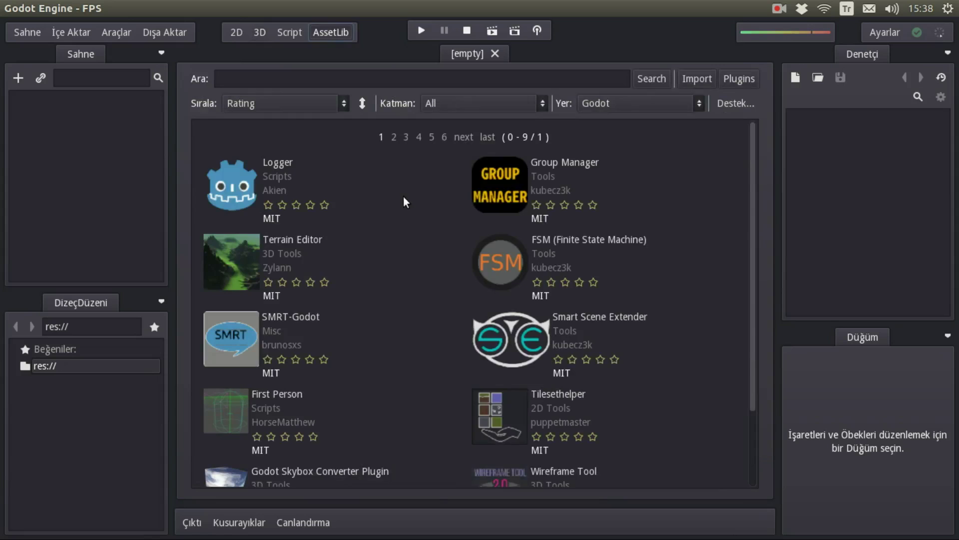
scroll(410, 262, "down", 2)
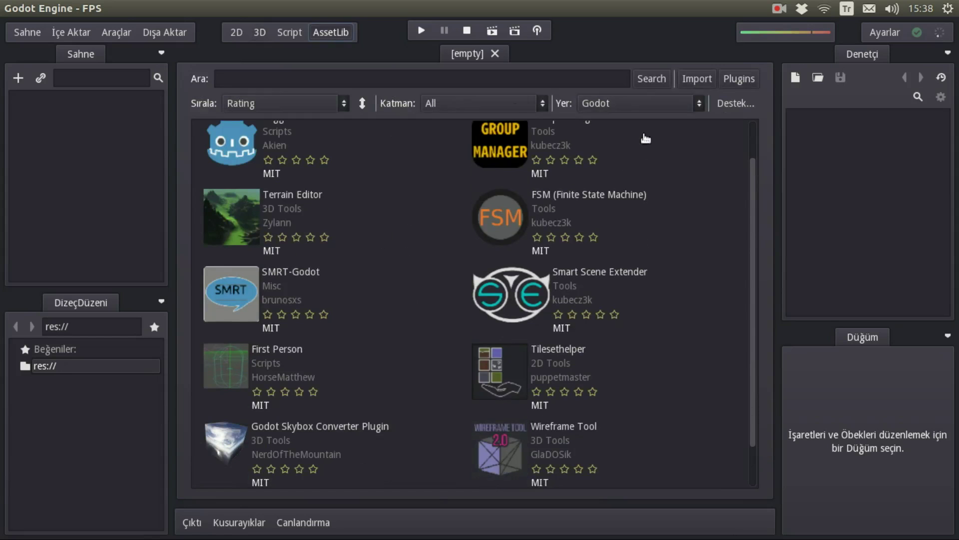
scroll(646, 139, "up", 2)
left_click(315, 76)
type("first person")
left_click(652, 78)
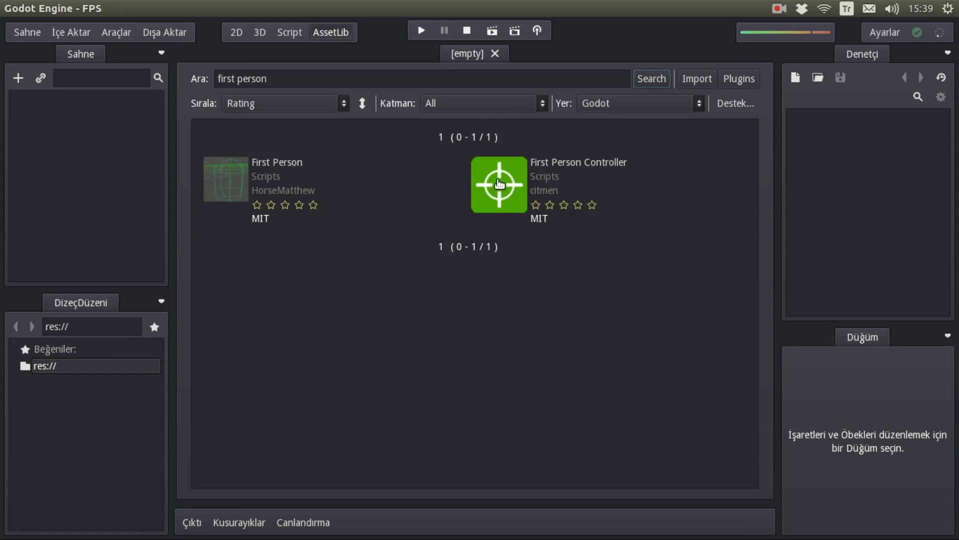
Review the First Person Controller asset's description and download it
left_click(500, 183)
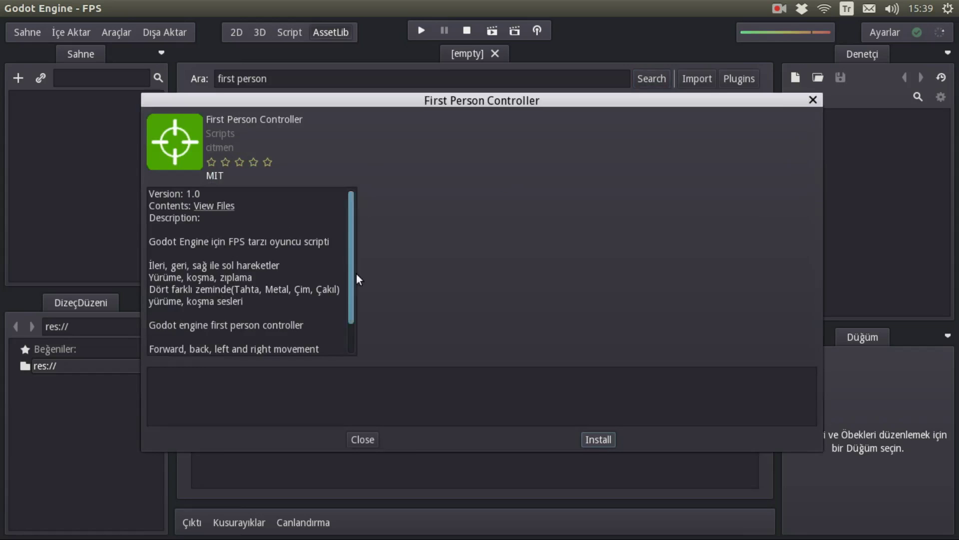
mouse_move(349, 263)
left_mouse_down()
mouse_move(348, 302)
mouse_move(335, 242)
left_mouse_up()
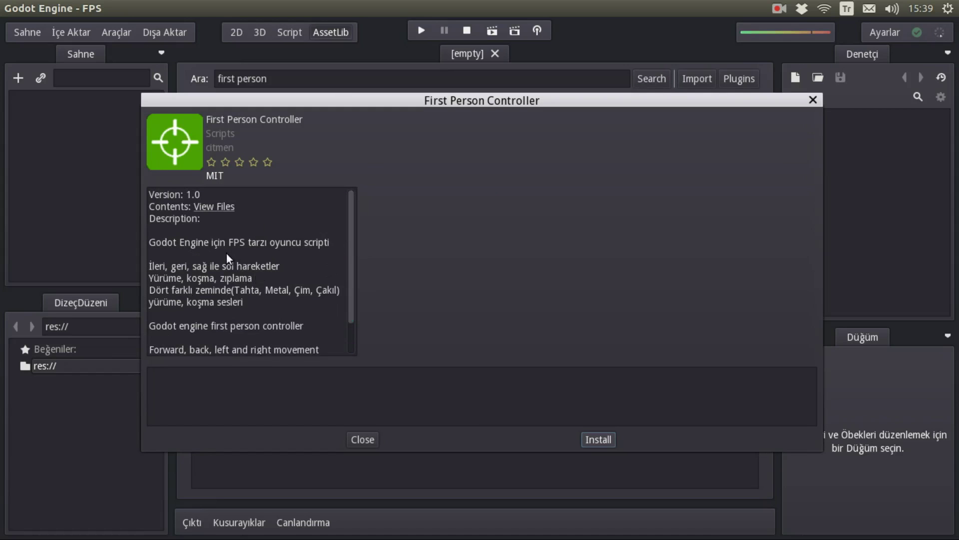
mouse_move(349, 260)
left_mouse_down()
mouse_move(357, 287)
mouse_move(348, 248)
left_mouse_up()
left_click(599, 439)
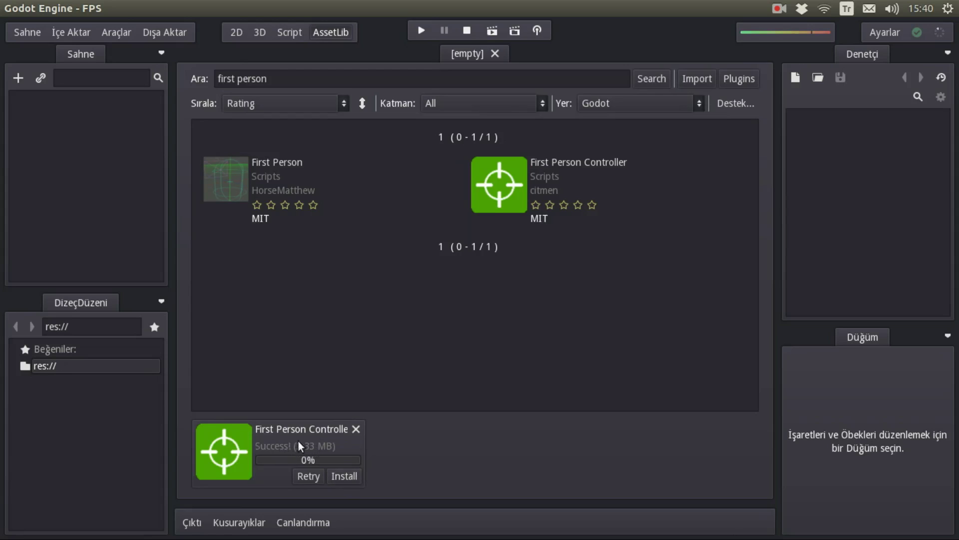
Install the downloaded First Person Controller package files and dismiss the success message
left_click(346, 477)
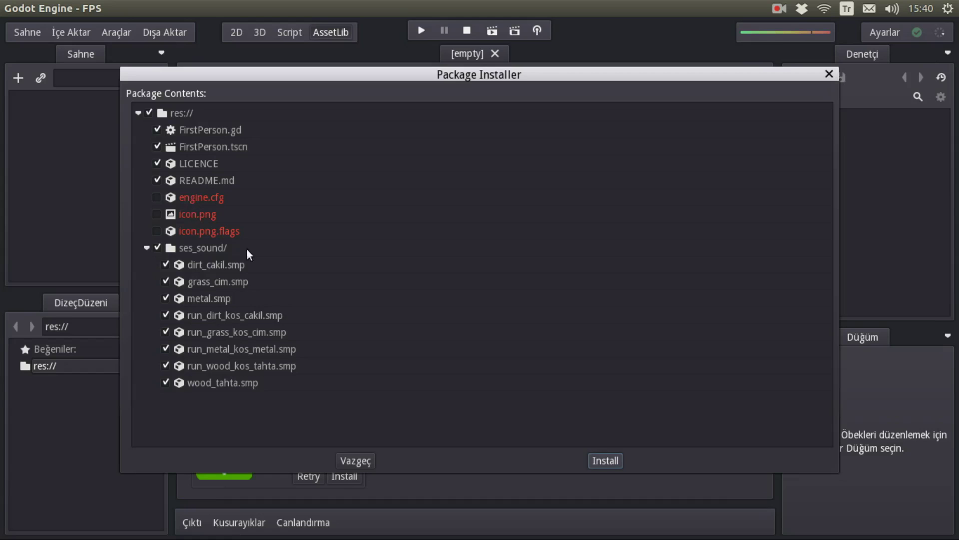
left_click(606, 461)
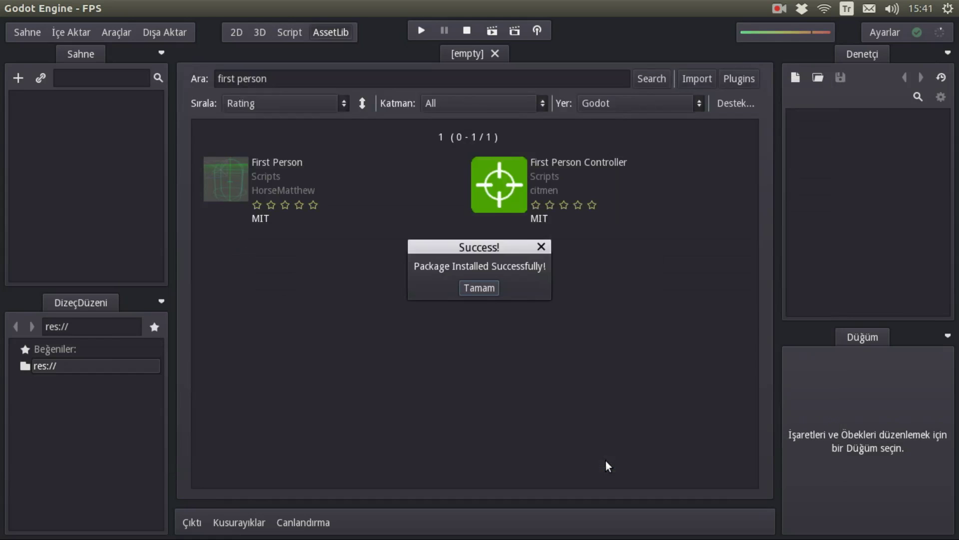
left_click(472, 288)
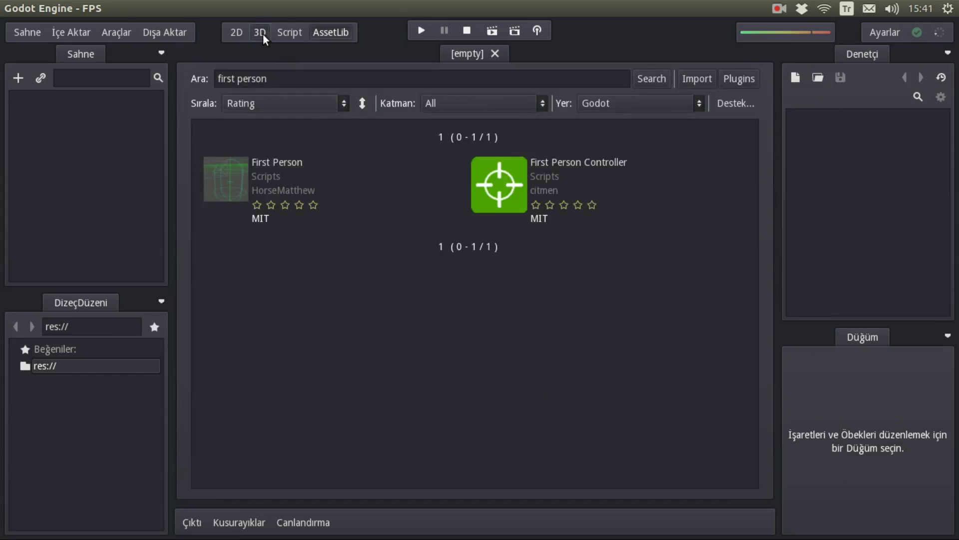
Back in 3D, check res:// for the new files, including in the system file manager
left_click(260, 33)
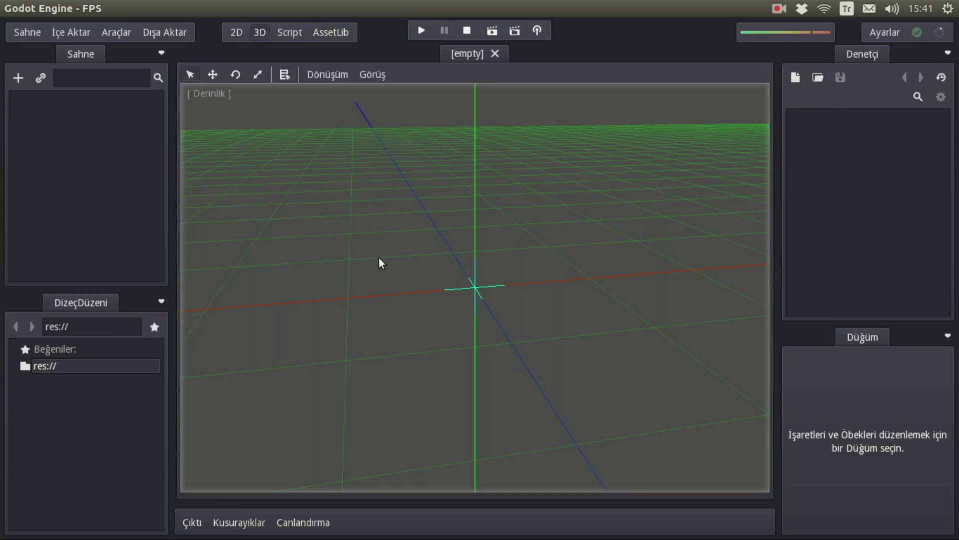
double_click(48, 366)
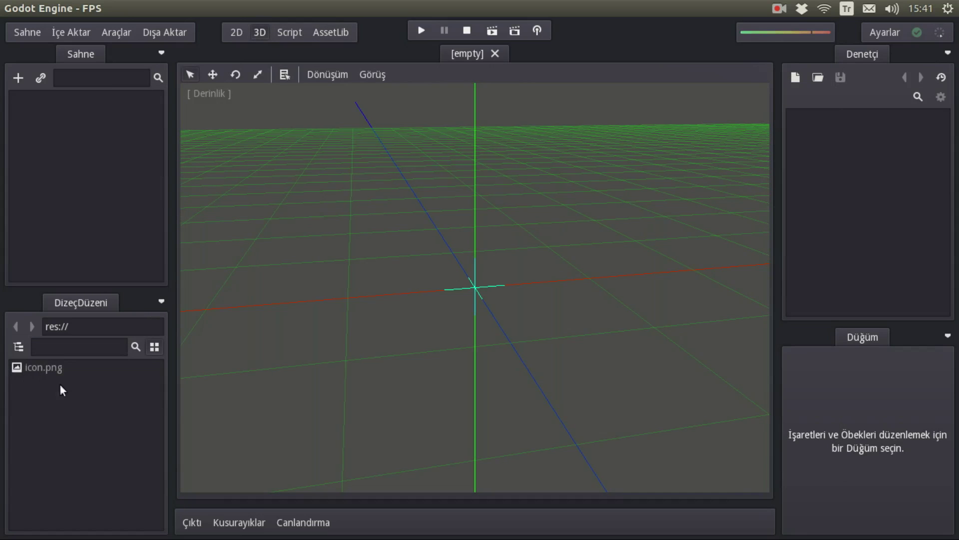
right_click(44, 370)
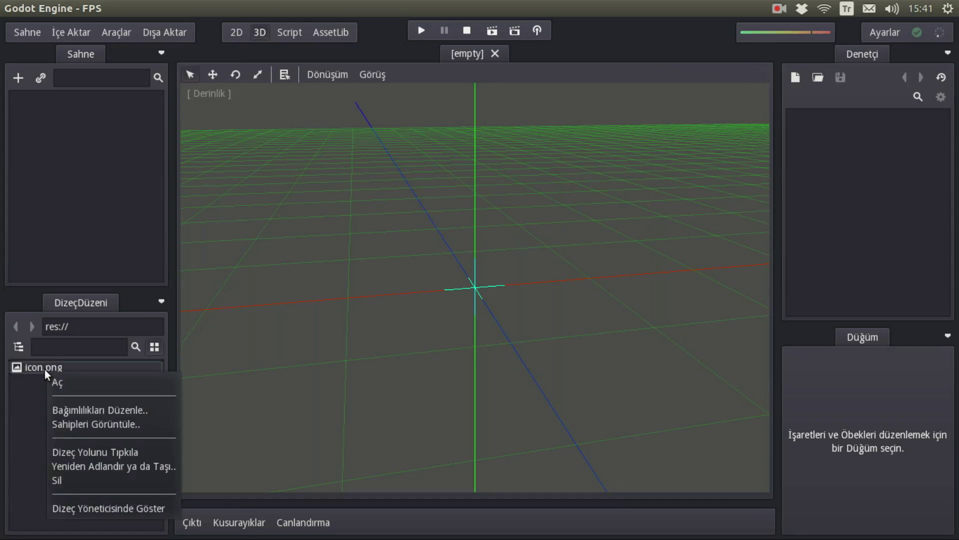
left_click(96, 508)
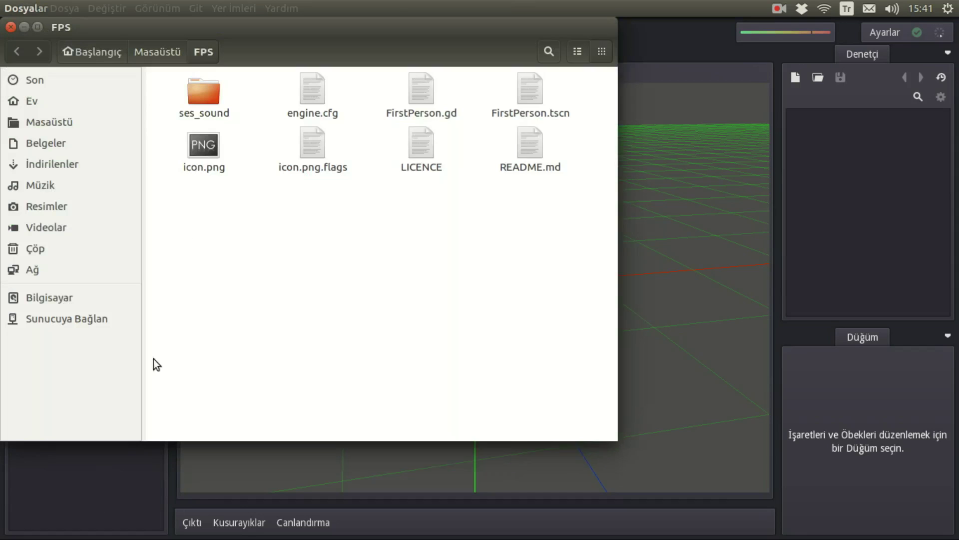
left_click_drag(187, 37, 299, 80)
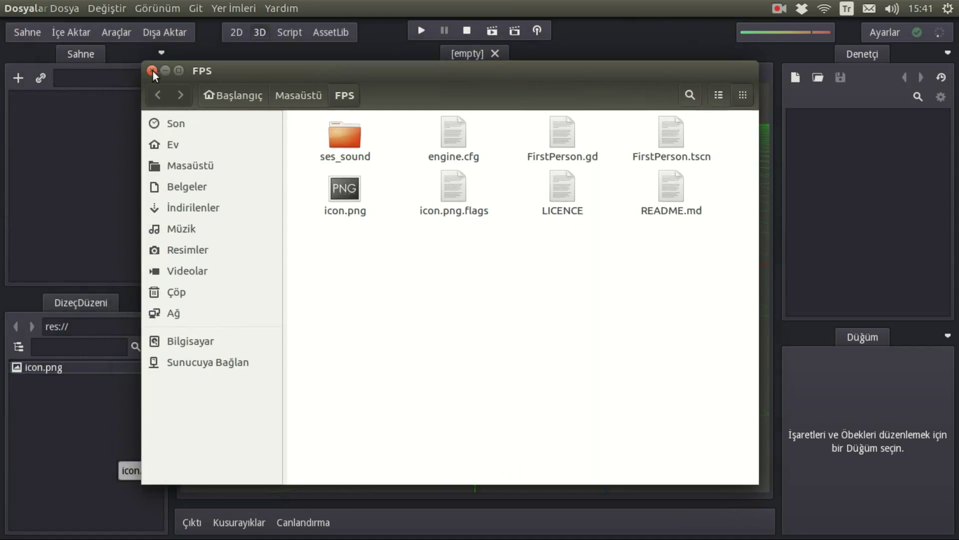
left_click(151, 70)
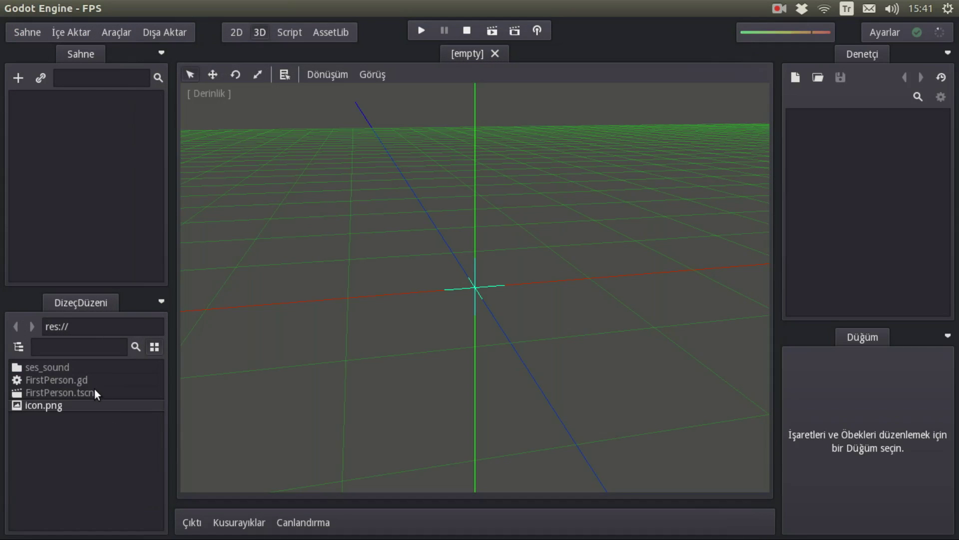
Inspect FirstPerson.tscn, FirstPerson.gd and the ses_sound footstep samples, then return to res://
left_click(68, 391)
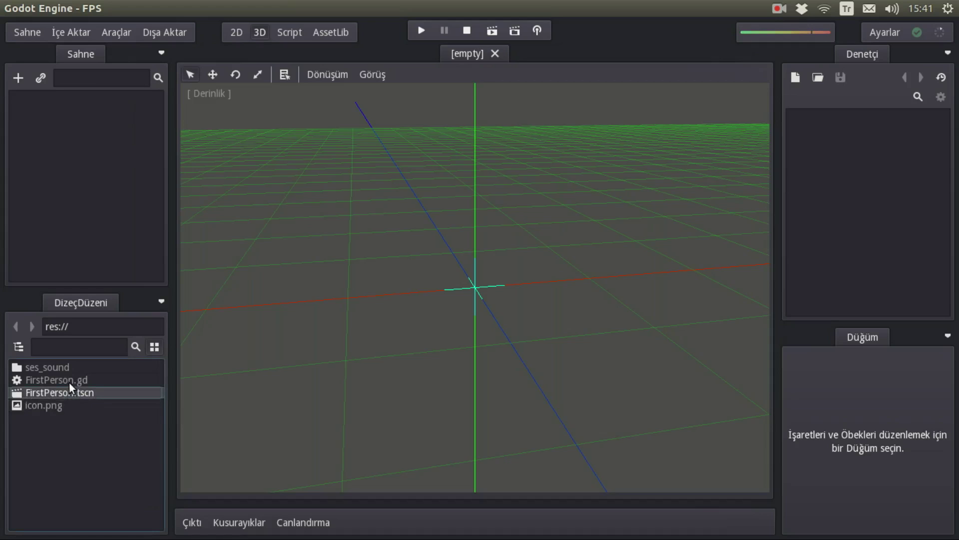
left_click(69, 382)
left_click(50, 367)
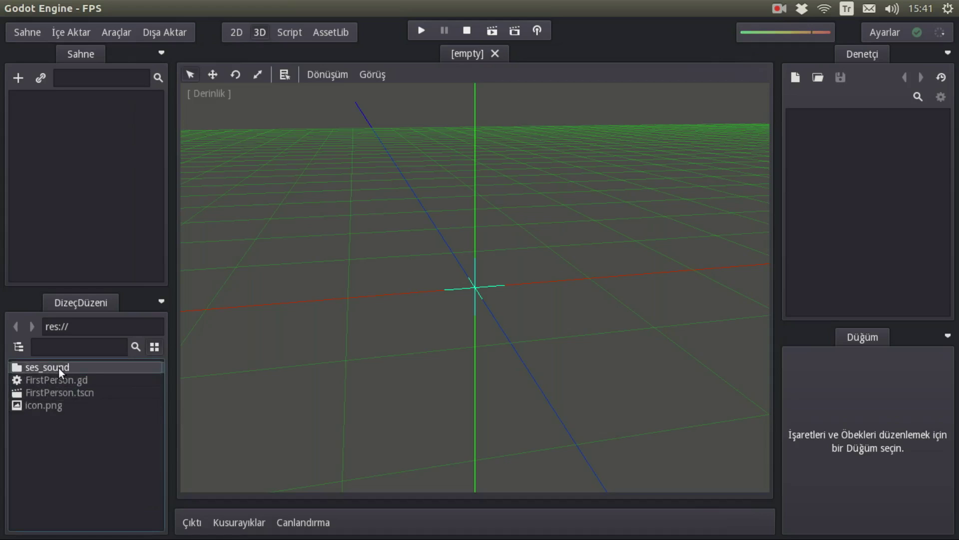
double_click(50, 367)
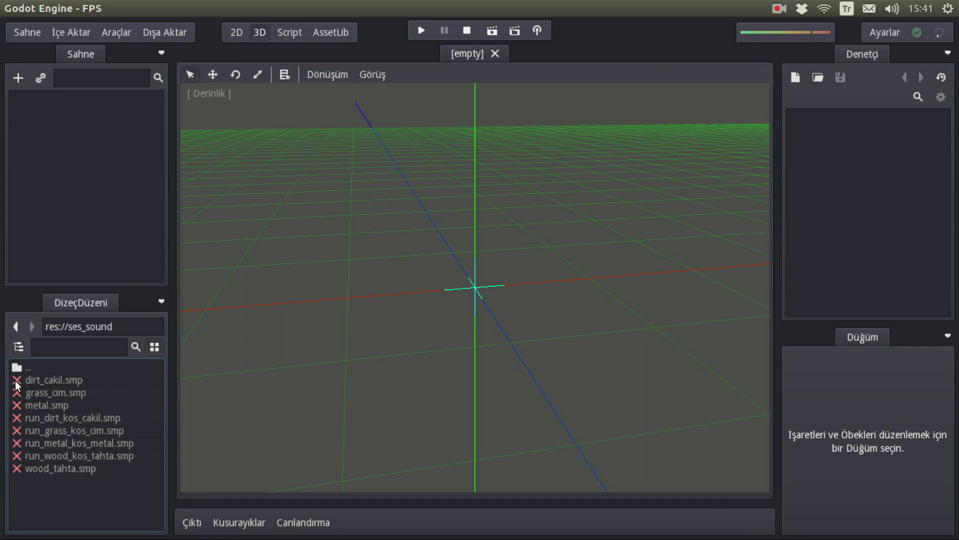
mouse_move(15, 380)
double_click(27, 367)
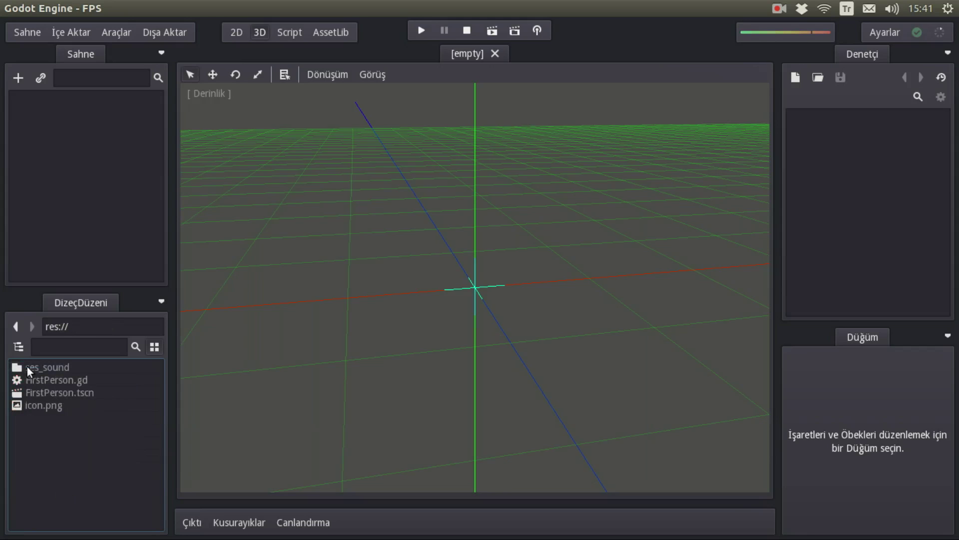
double_click(69, 392)
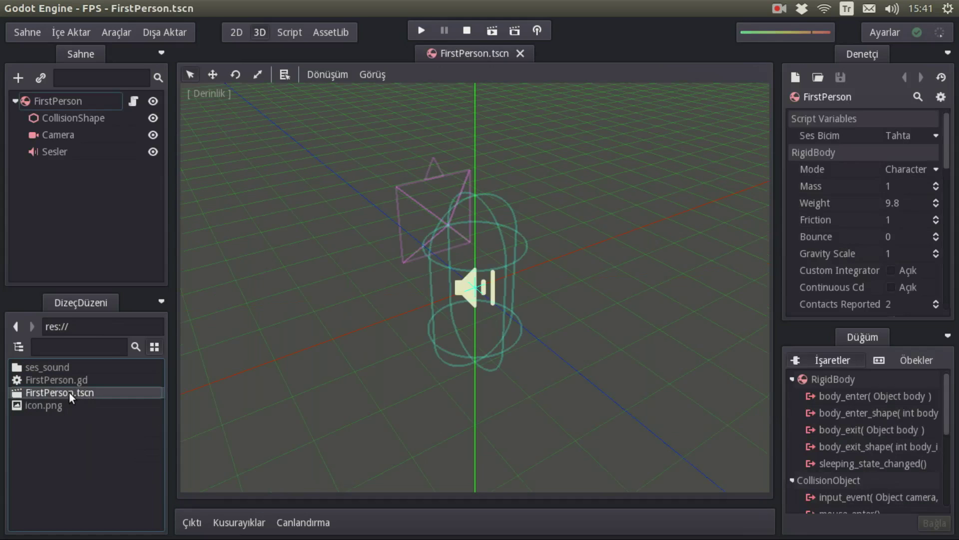
mouse_move(365, 309)
middle_mouse_down()
mouse_move(371, 336)
mouse_move(386, 321)
middle_mouse_up()
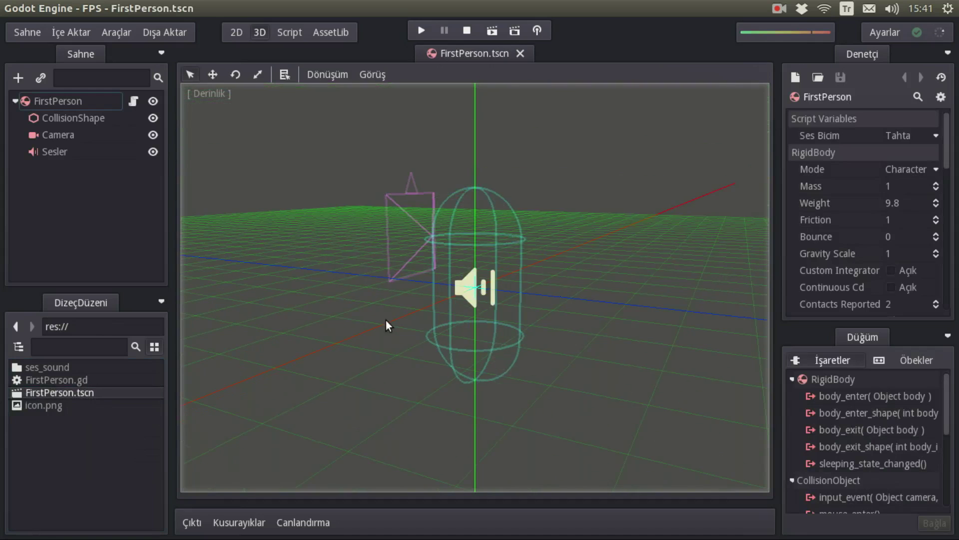
left_click(52, 102)
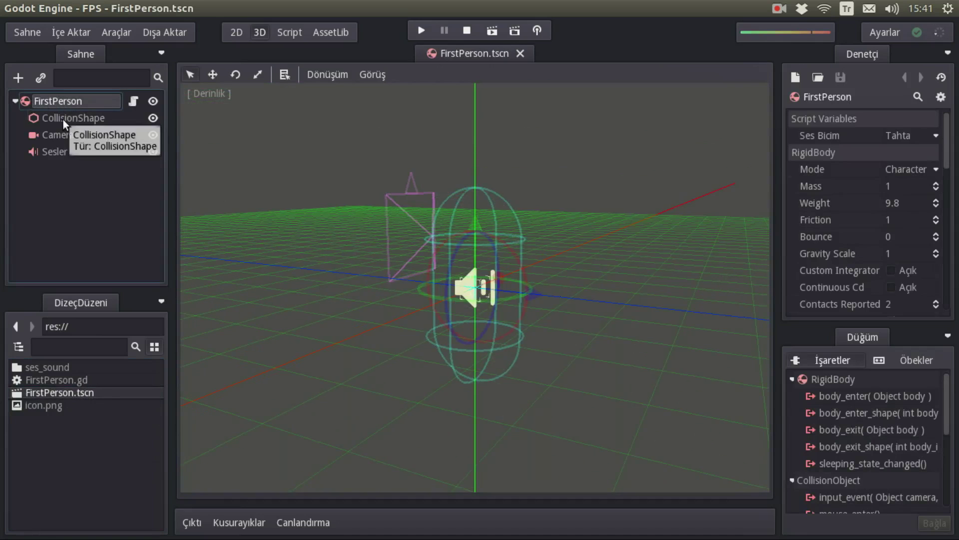
left_click(63, 119)
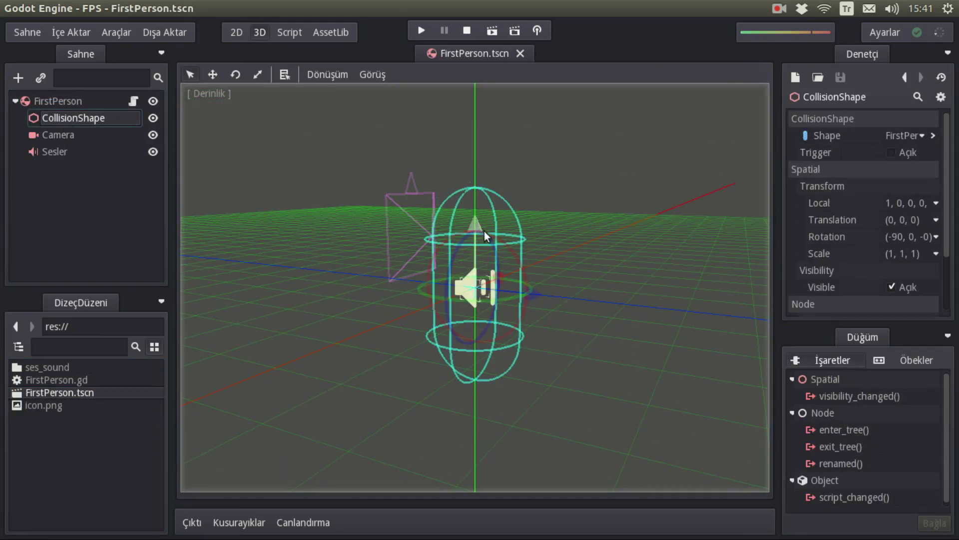
left_click(901, 135)
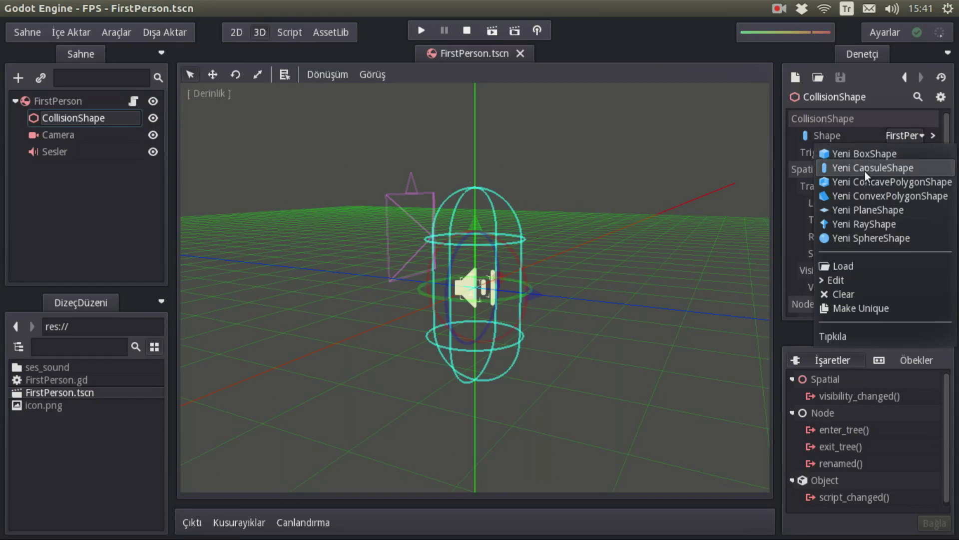
left_click(796, 136)
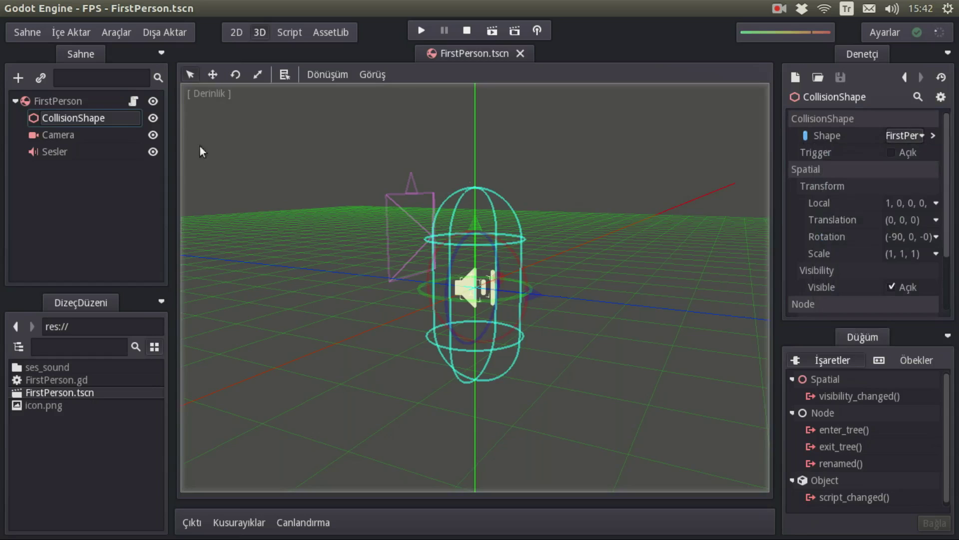
left_click(56, 134)
mouse_move(353, 238)
middle_mouse_down()
mouse_move(289, 257)
mouse_move(368, 233)
mouse_move(313, 256)
middle_mouse_up()
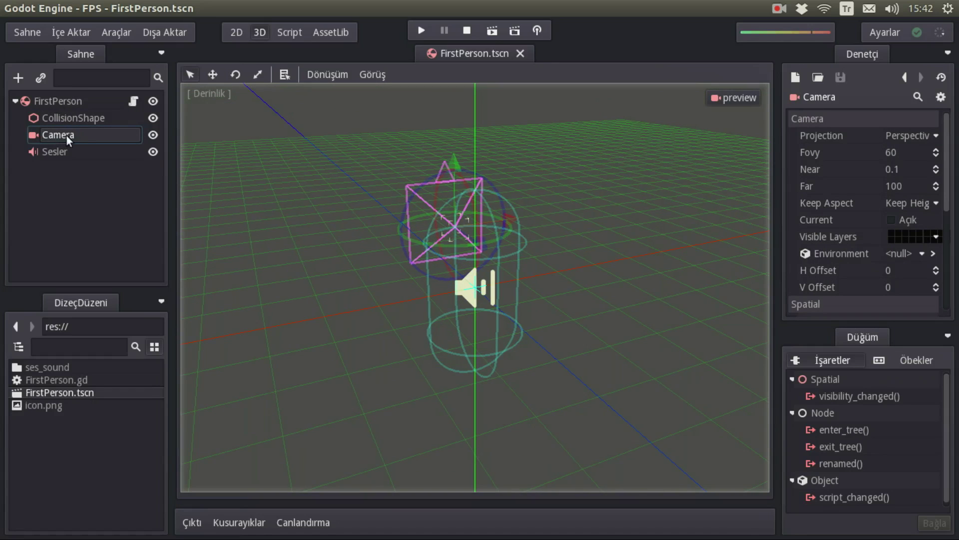
left_click(52, 152)
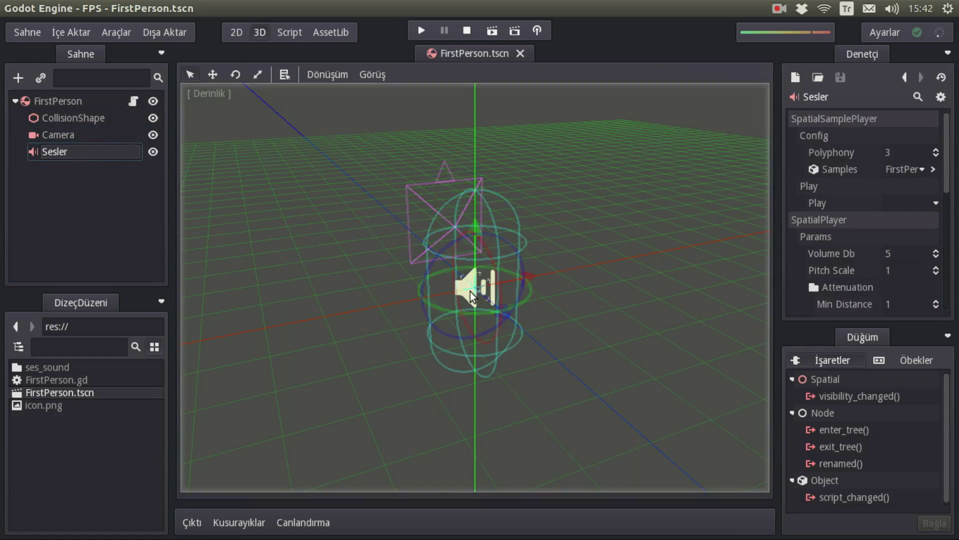
left_click(57, 100)
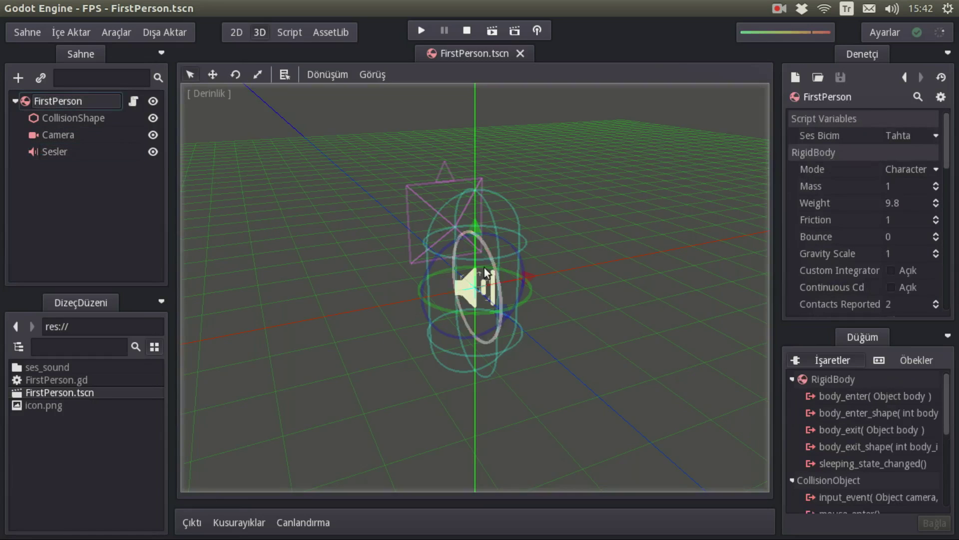
Start a new scene with a Spatial root node
left_click(23, 32)
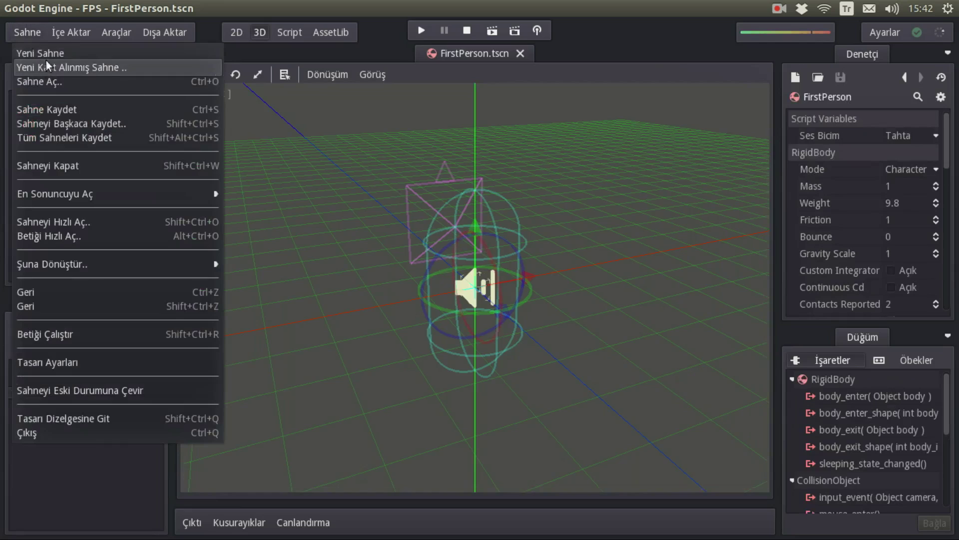
left_click(42, 52)
middle_click_drag(454, 152, 398, 244)
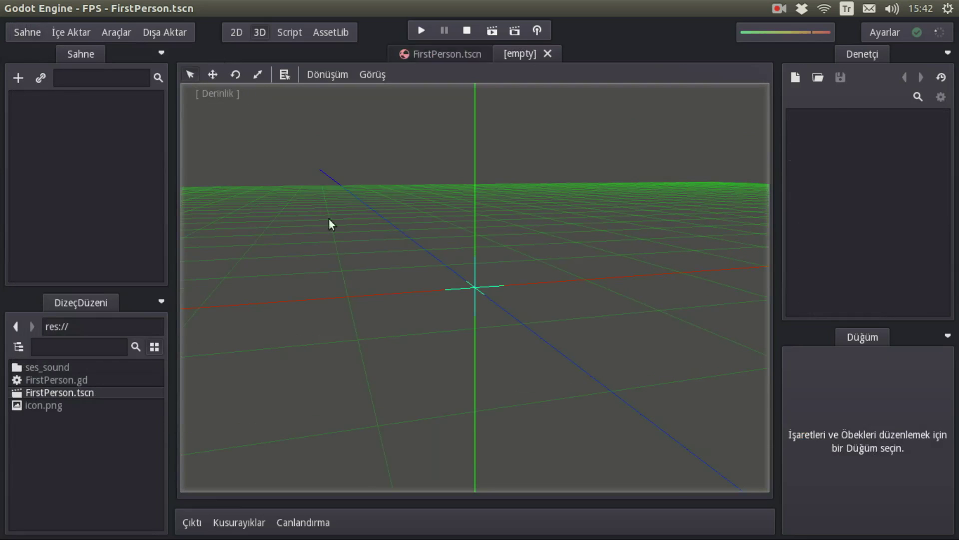
left_click(18, 80)
double_click(301, 231)
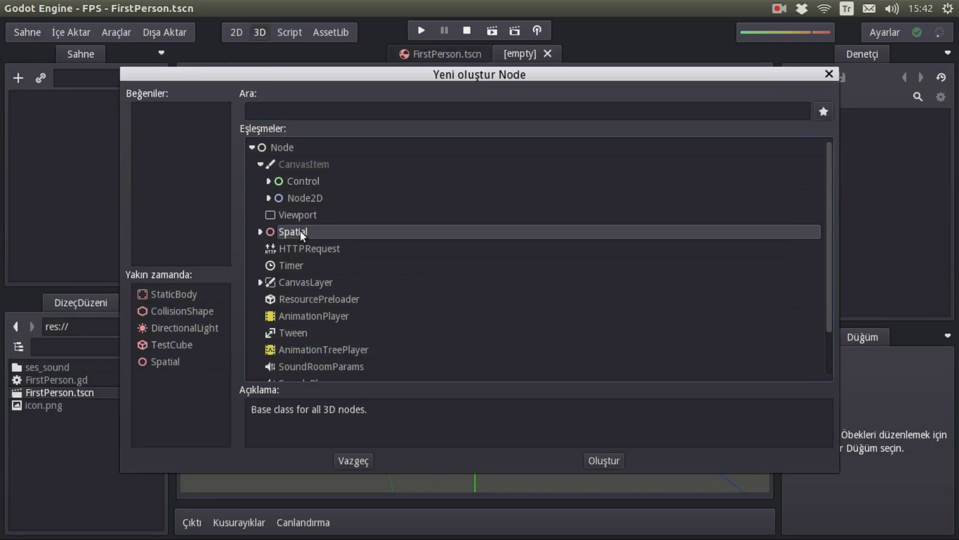
double_click(40, 95)
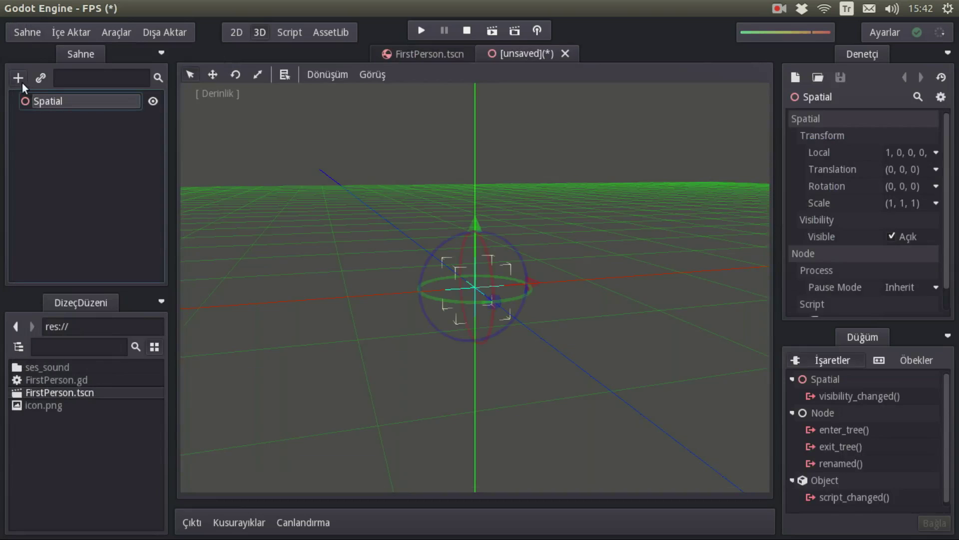
left_click(349, 215)
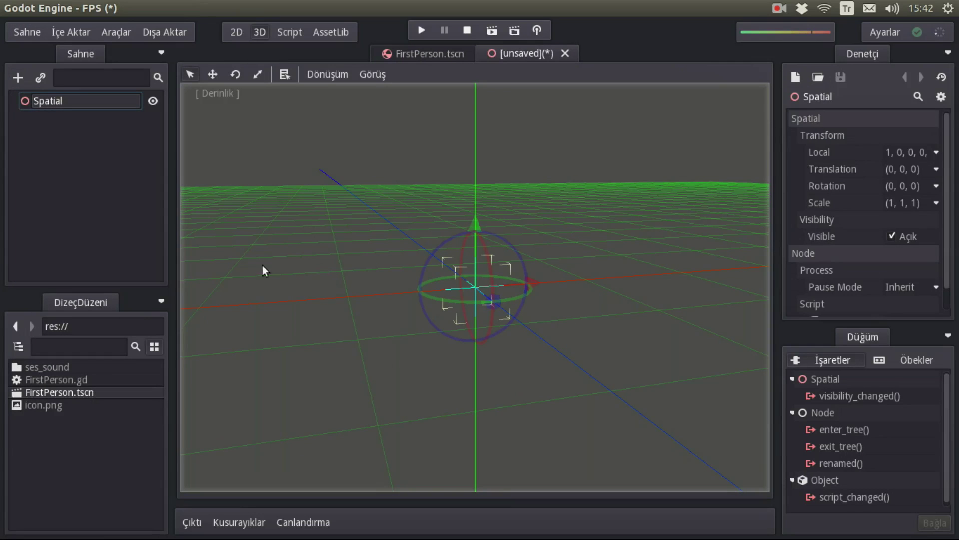
Add a StaticBody under Spatial, holding a CollisionShape and a TestCube
left_click(19, 79)
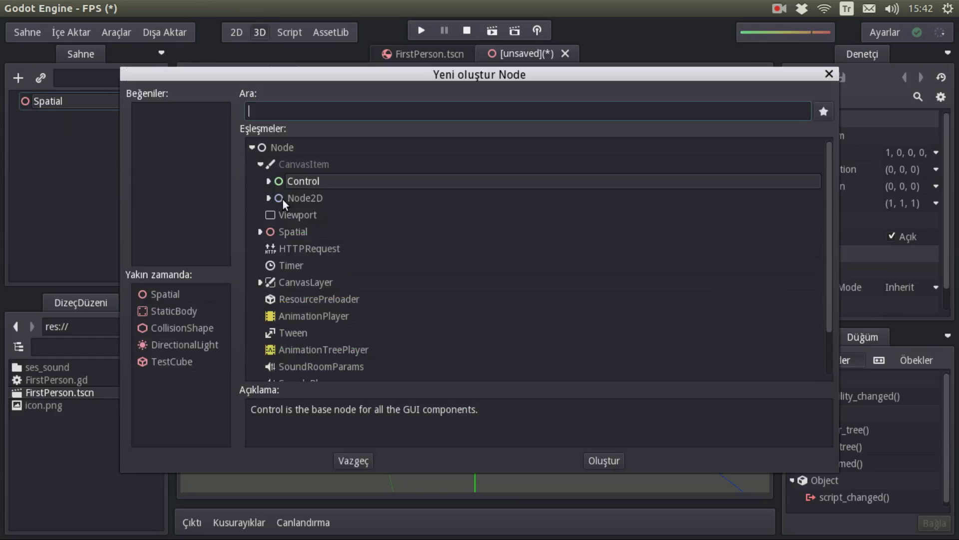
double_click(179, 312)
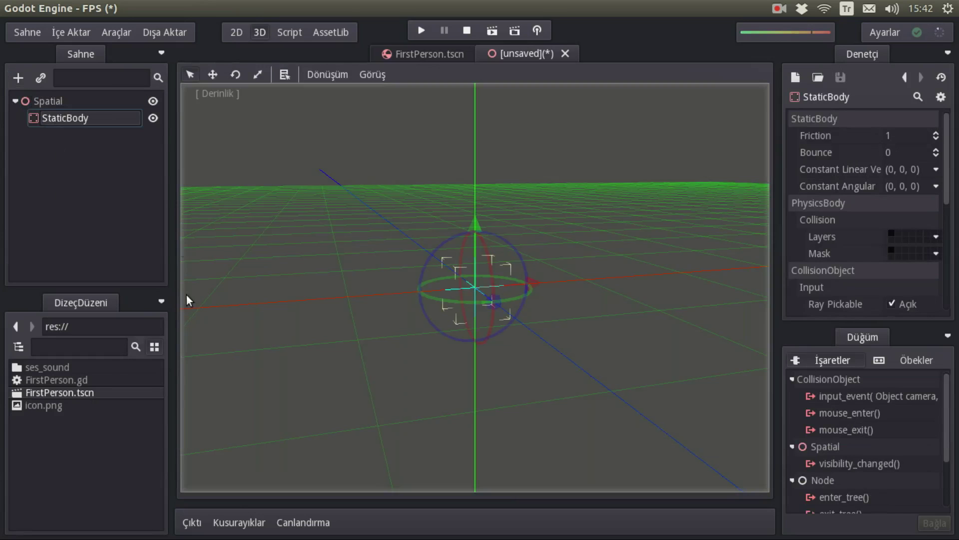
left_click(18, 78)
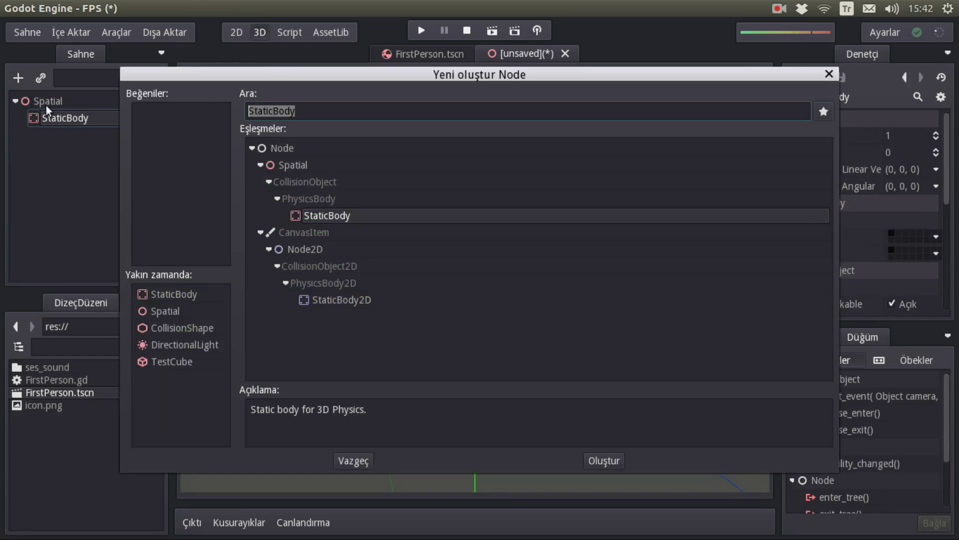
double_click(172, 326)
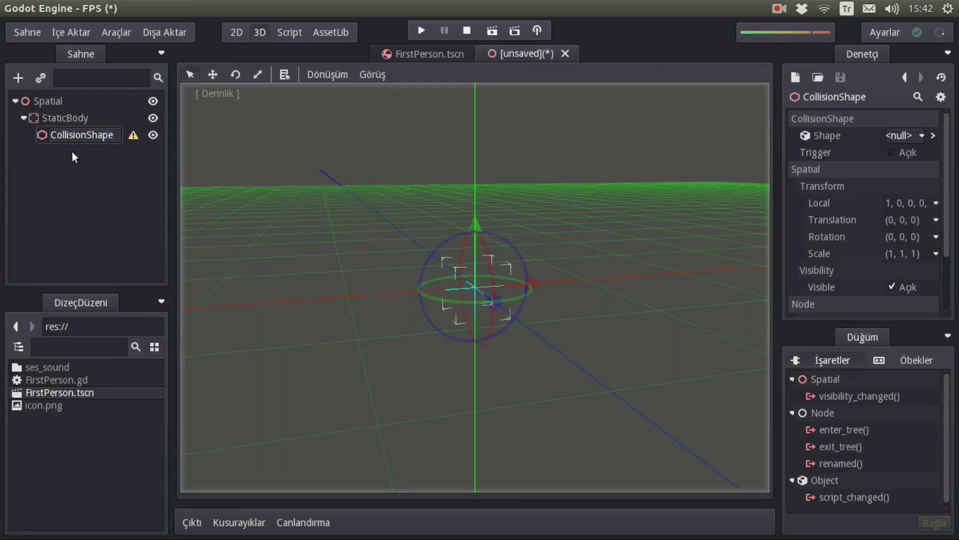
left_click(69, 120)
left_click(20, 79)
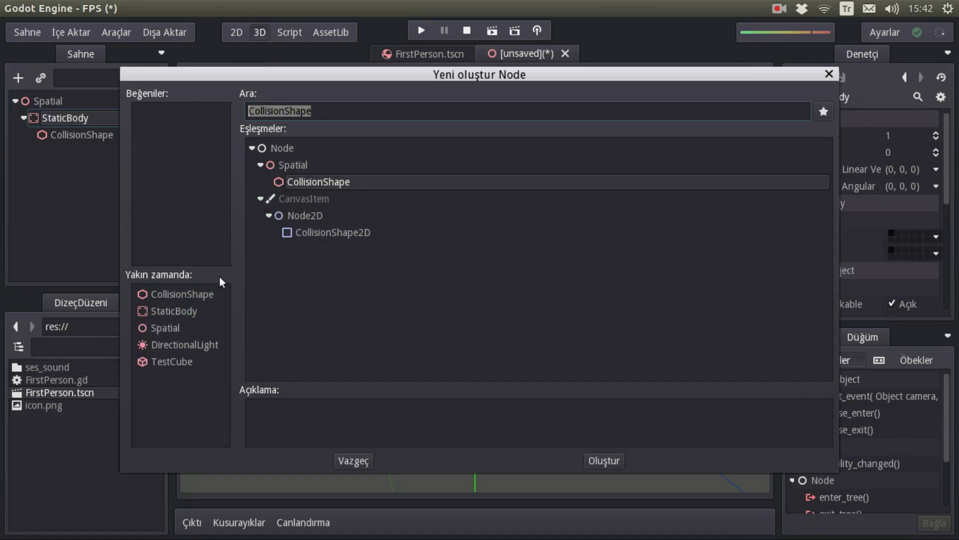
type("cube")
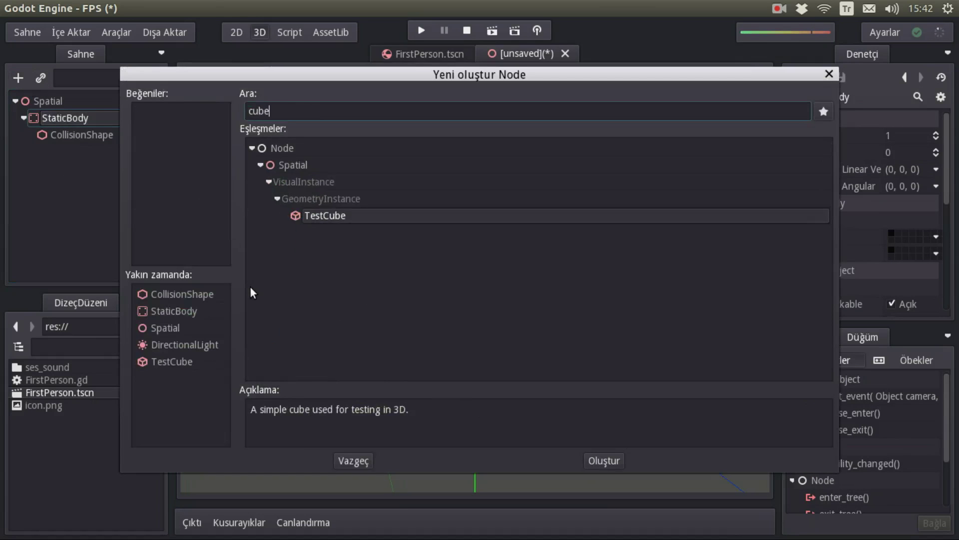
double_click(332, 216)
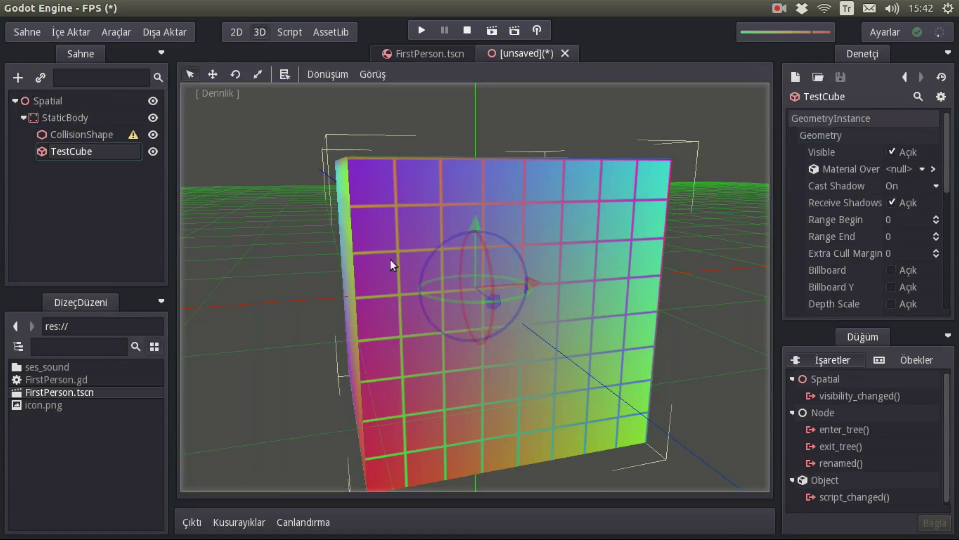
Set the TestCube's Transform Scale to 10, 0.3, 10
scroll(390, 260, "down", 5)
middle_click_drag(379, 251, 406, 271)
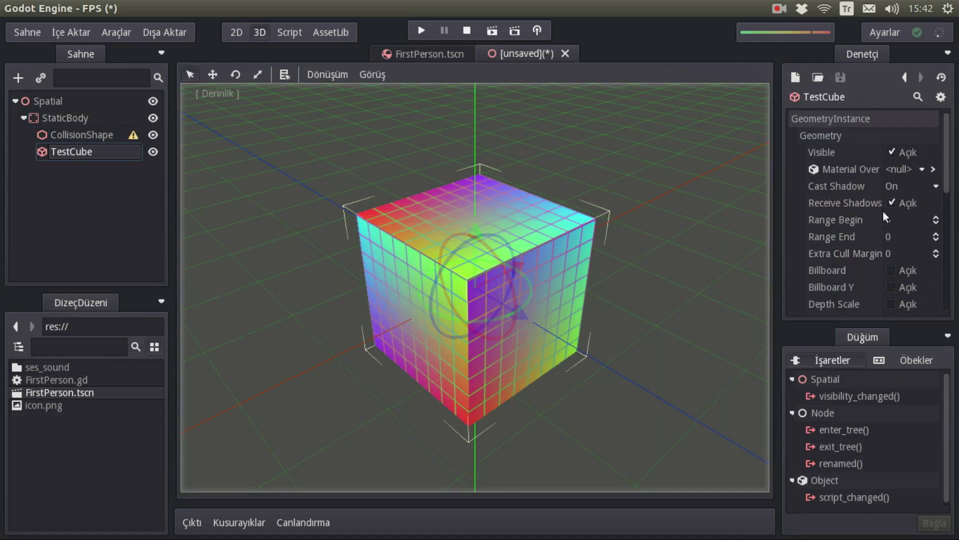
scroll(853, 217, "down", 2)
scroll(853, 217, "down", 2)
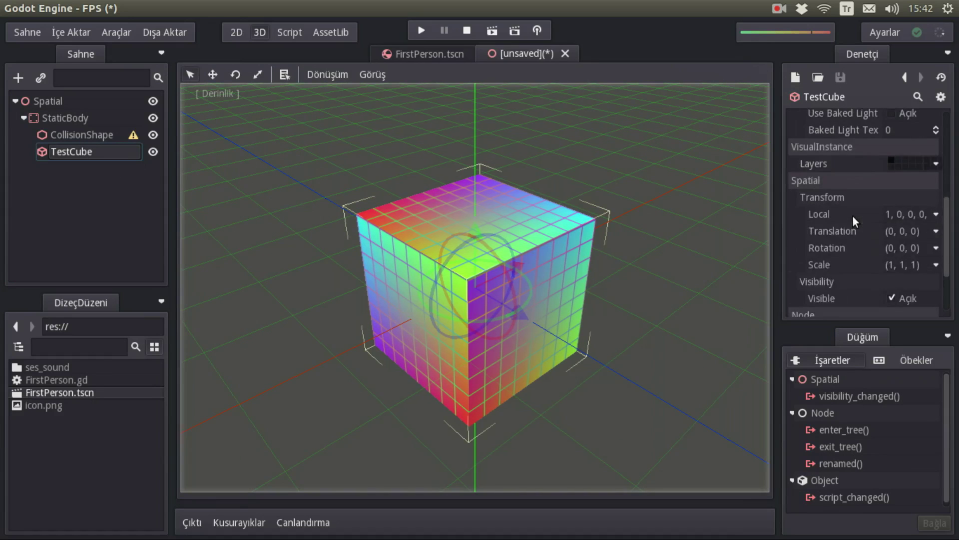
scroll(853, 217, "down", 1)
left_click(899, 215)
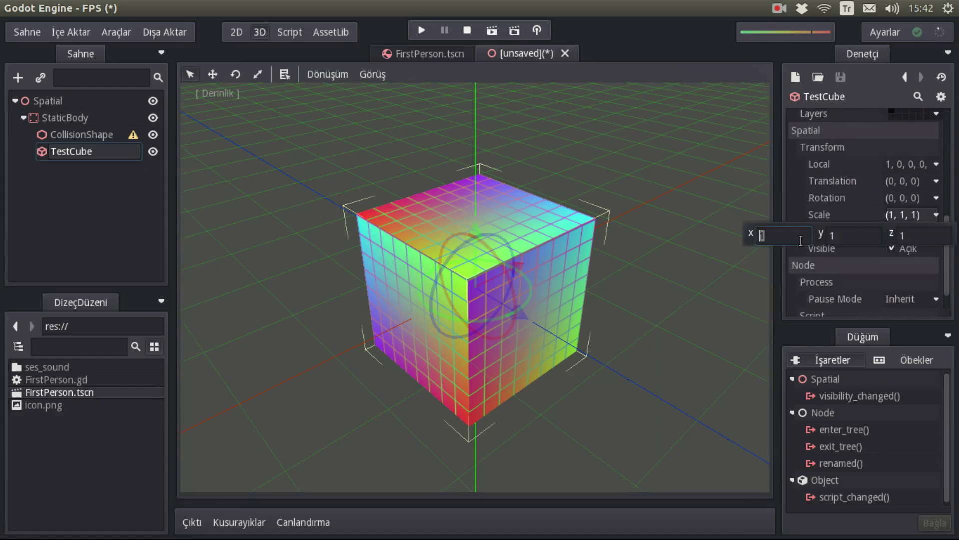
type("10")
key("Tab")
type(".3")
key("Tab")
type("10")
key("Return")
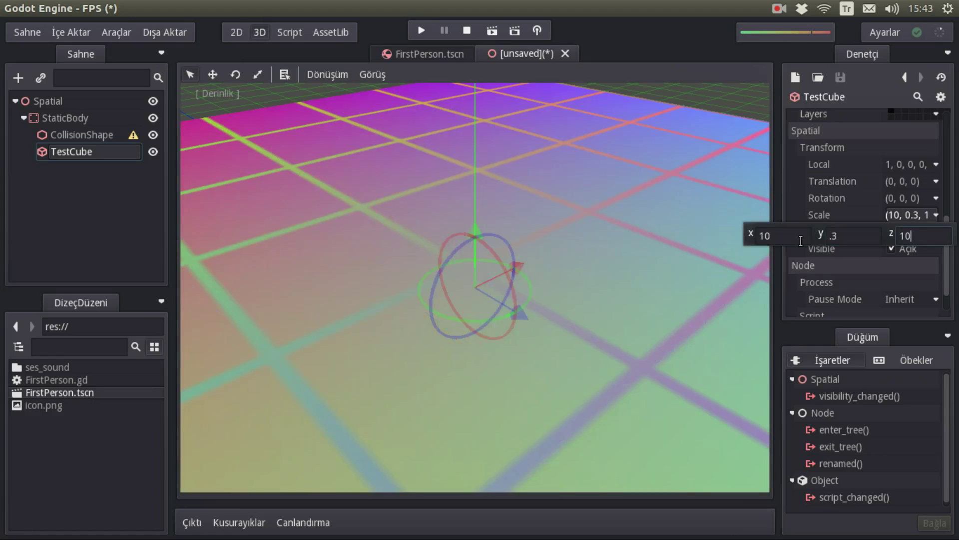
left_click(788, 203)
Orbit low to check the slab's thickness and select the CollisionShape node
scroll(506, 281, "down", 4)
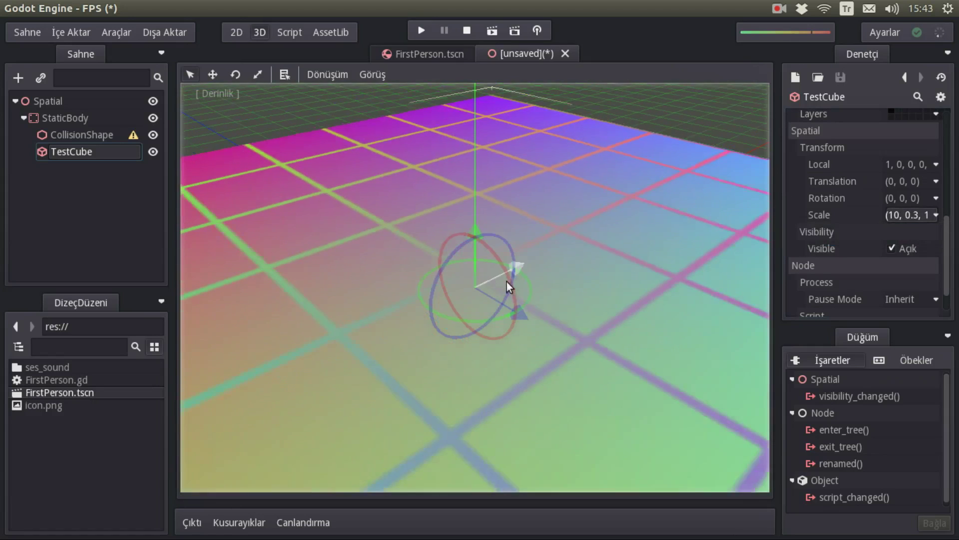
middle_click_drag(480, 398, 481, 326)
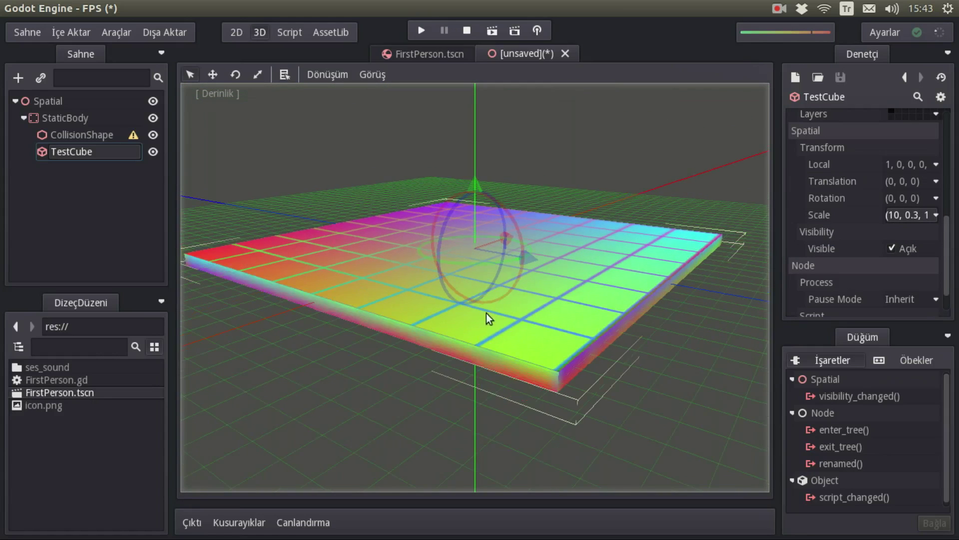
left_click(86, 134)
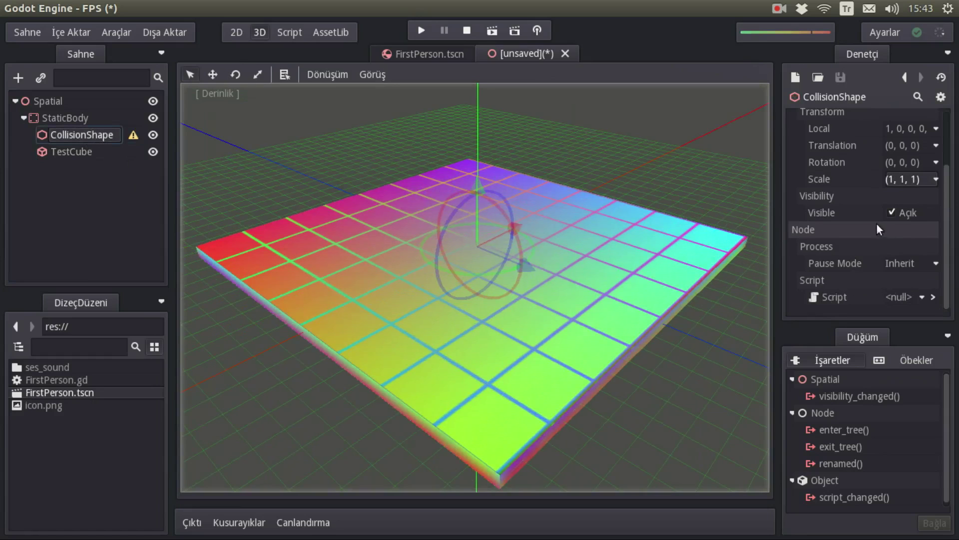
Assign a new BoxShape to the CollisionShape and scale it to 10, 0.3, 10
scroll(869, 225, "up", 3)
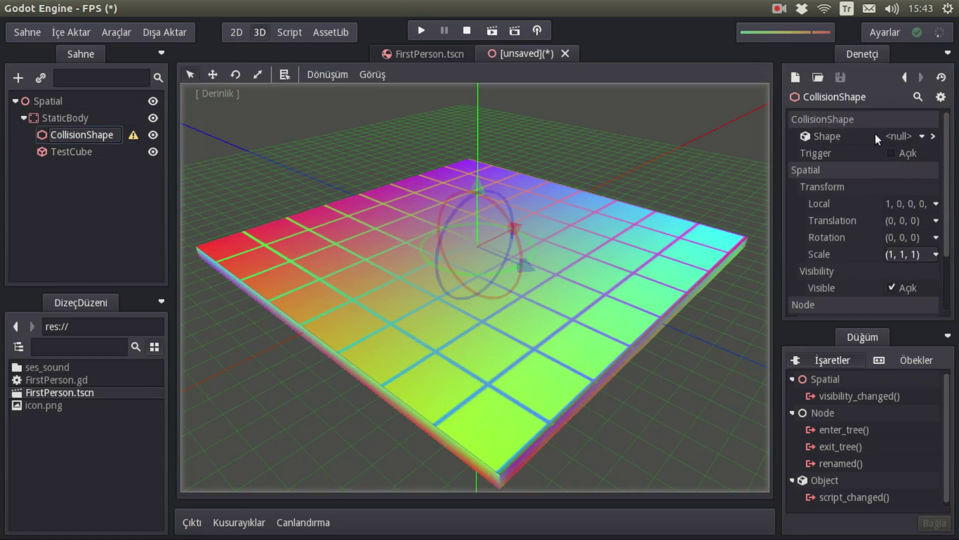
left_click(906, 137)
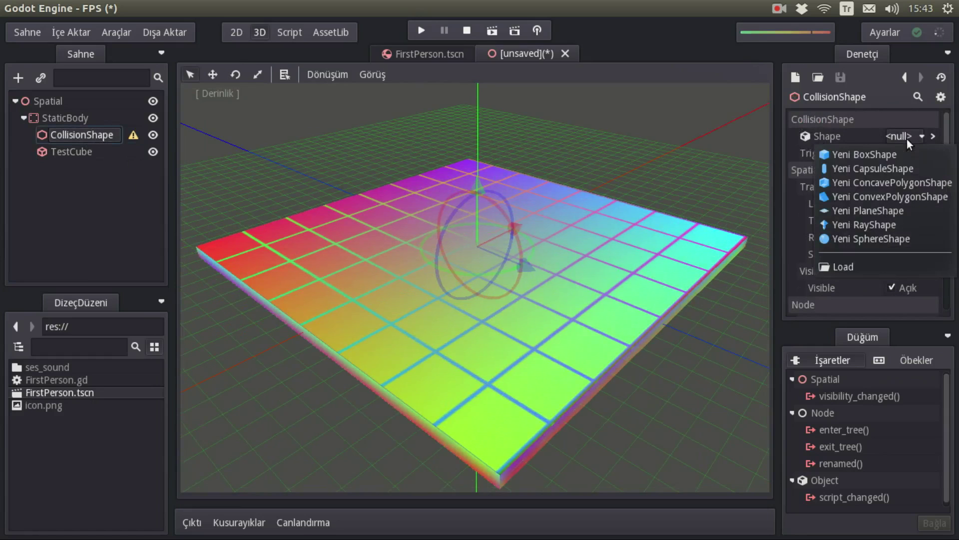
left_click(865, 154)
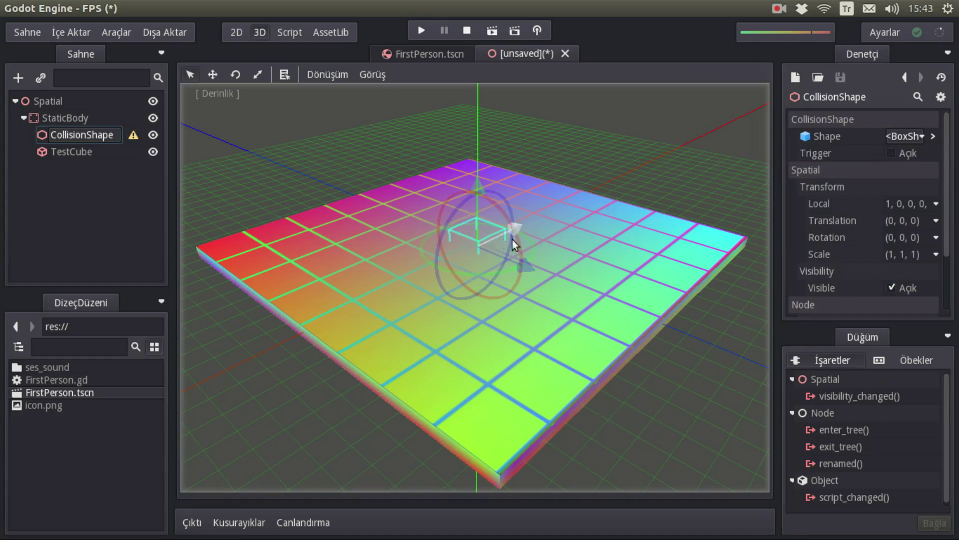
left_click(886, 257)
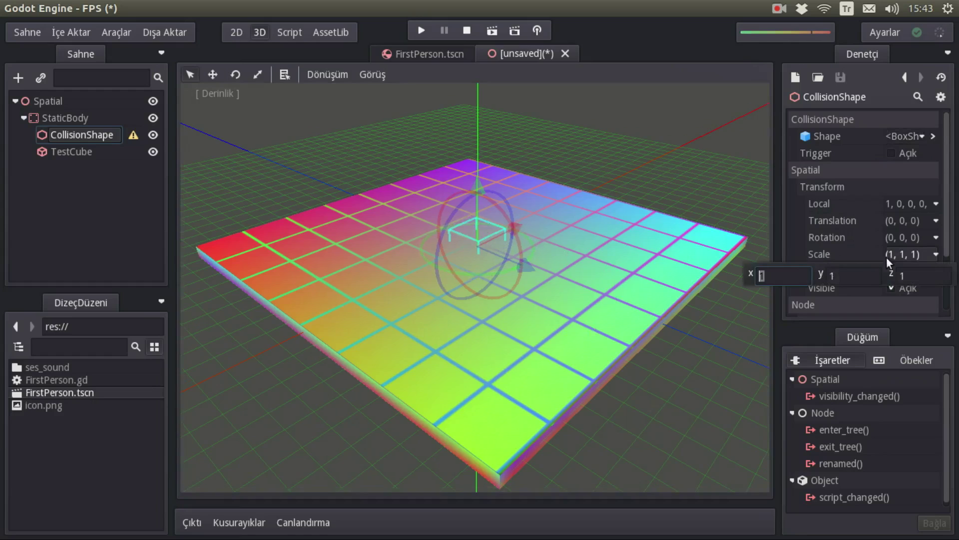
type("10")
left_click(826, 276)
type(".3")
key("Tab")
type("10")
key("Return")
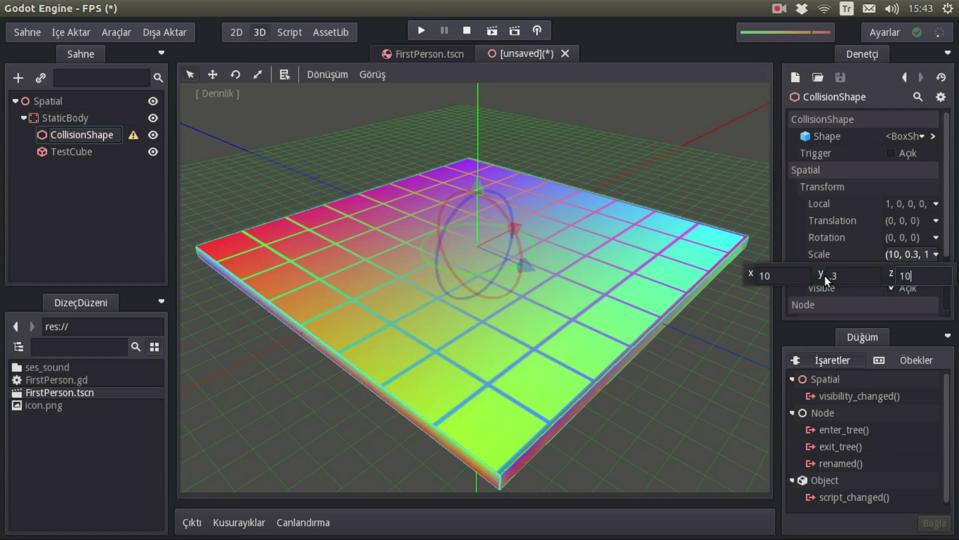
left_click(825, 239)
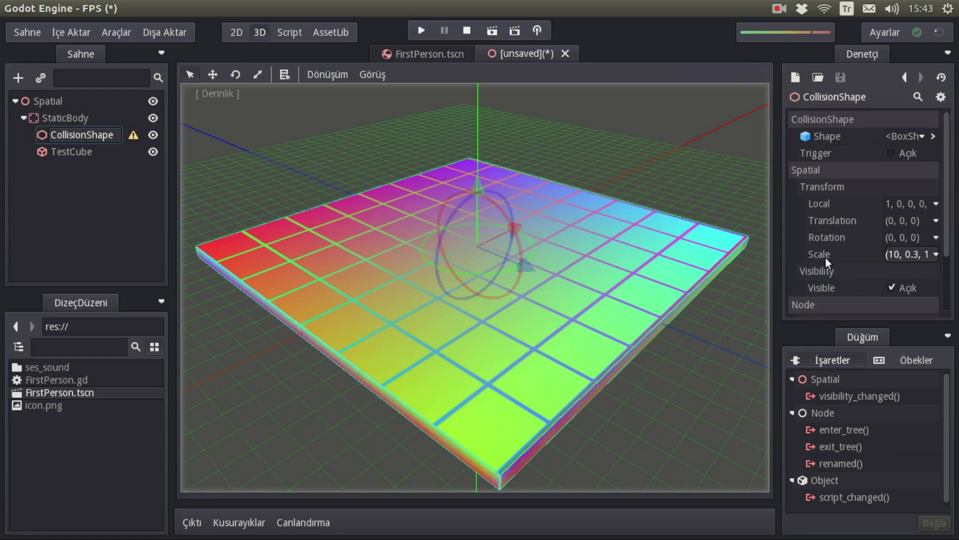
Reset the CollisionShape's scale back to 1, 1, 1
left_click(934, 135)
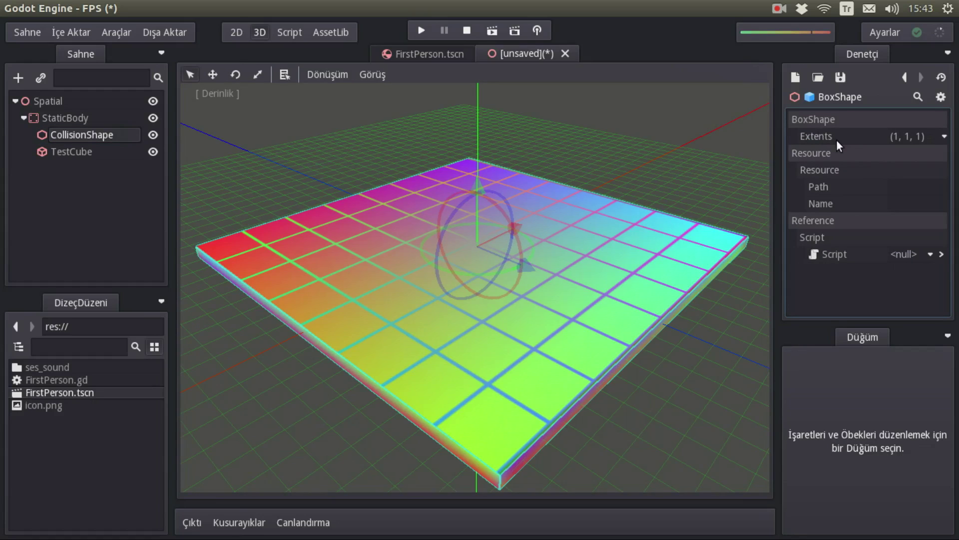
mouse_move(837, 140)
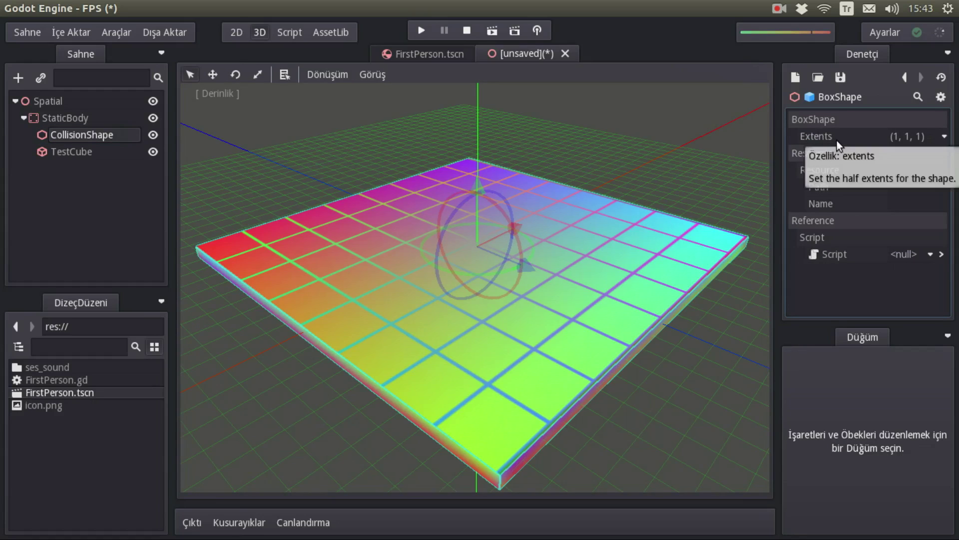
left_click(905, 76)
left_click(900, 255)
type("1")
key("Tab")
type("1")
key("Tab")
type("1")
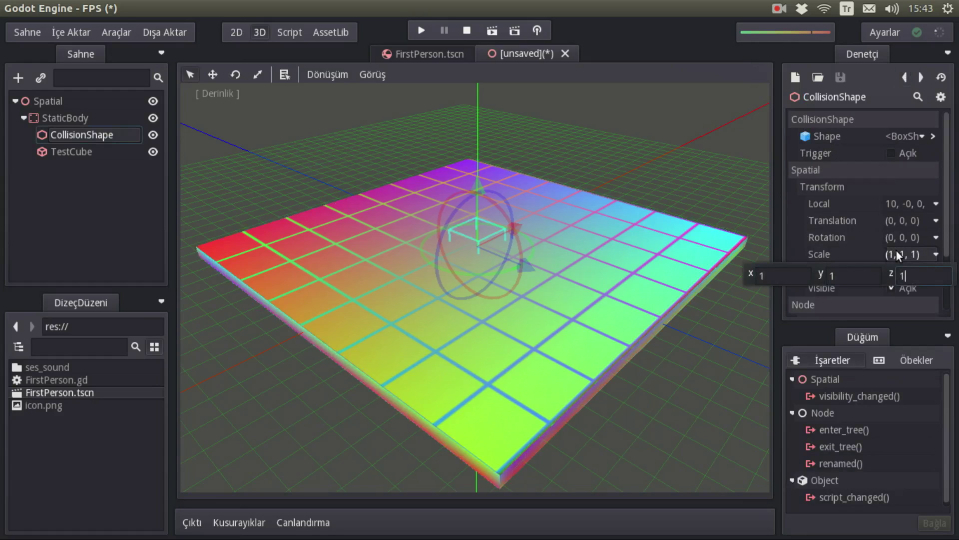
left_click(862, 213)
Set the BoxShape's extents to 10, 0.3, 10
left_click(933, 136)
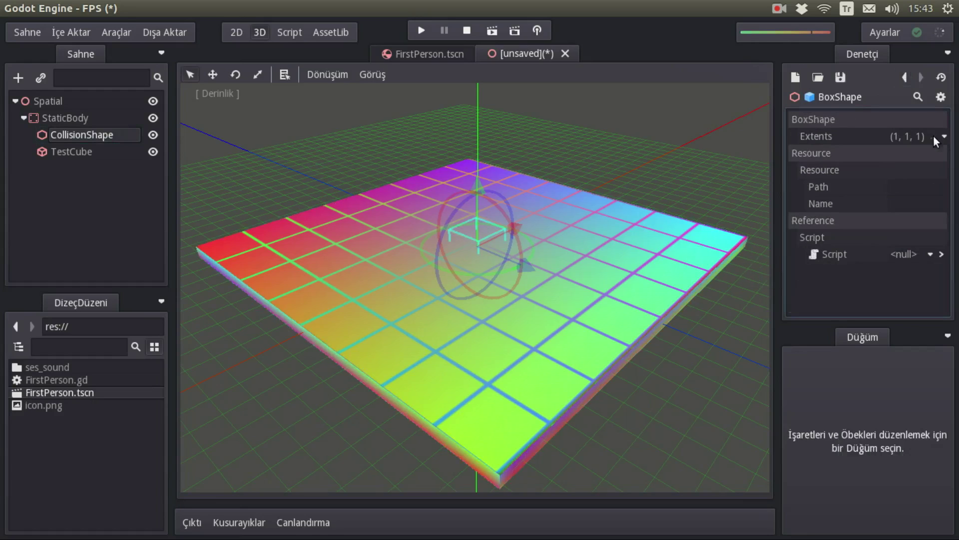
left_click(886, 137)
type("10")
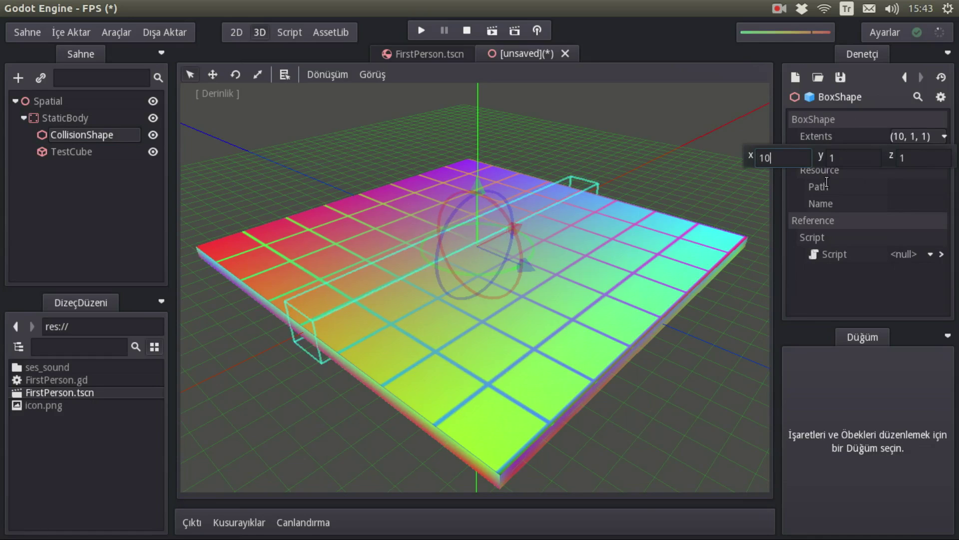
key("Tab")
type(".3")
key("Tab")
type("10")
key("Return")
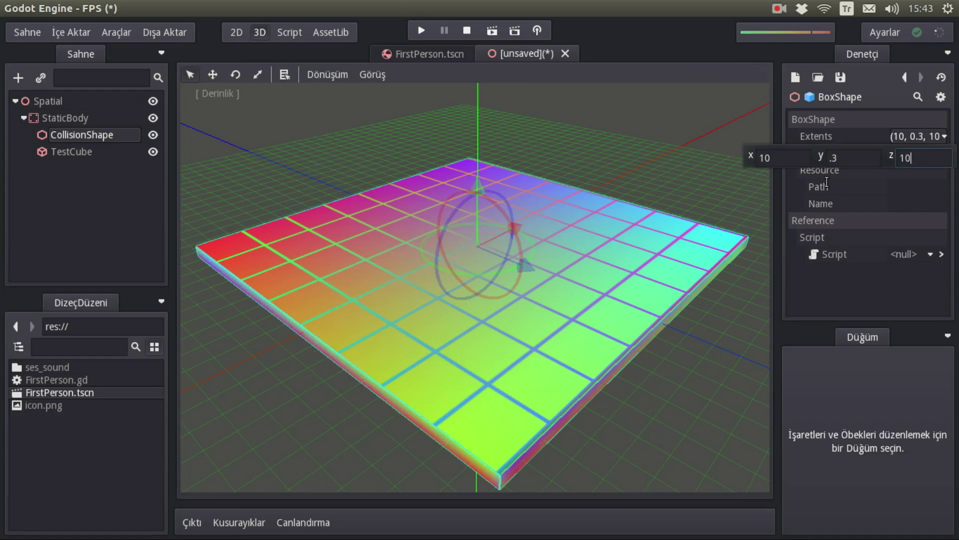
left_click(855, 185)
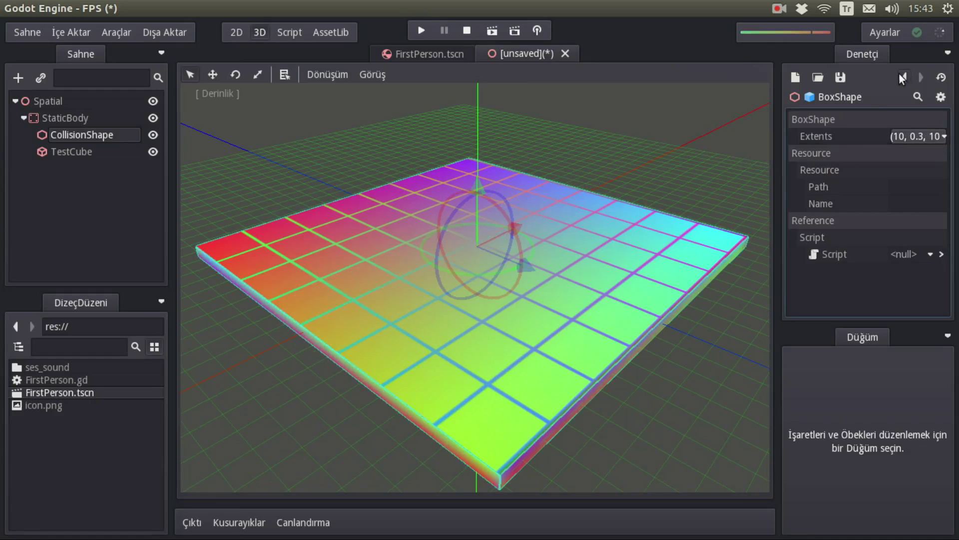
left_click(903, 77)
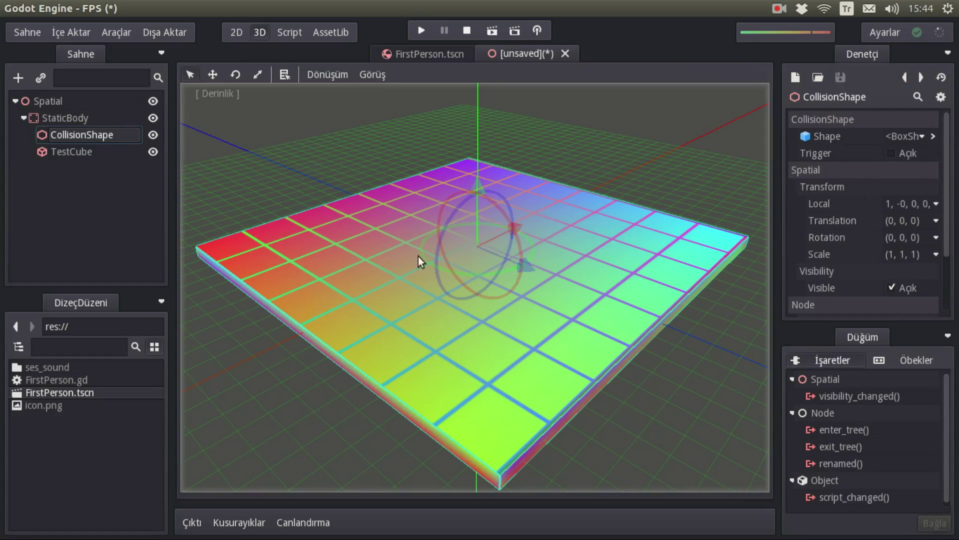
mouse_move(447, 337)
middle_mouse_down()
mouse_move(446, 316)
mouse_move(449, 337)
mouse_move(474, 320)
middle_mouse_up()
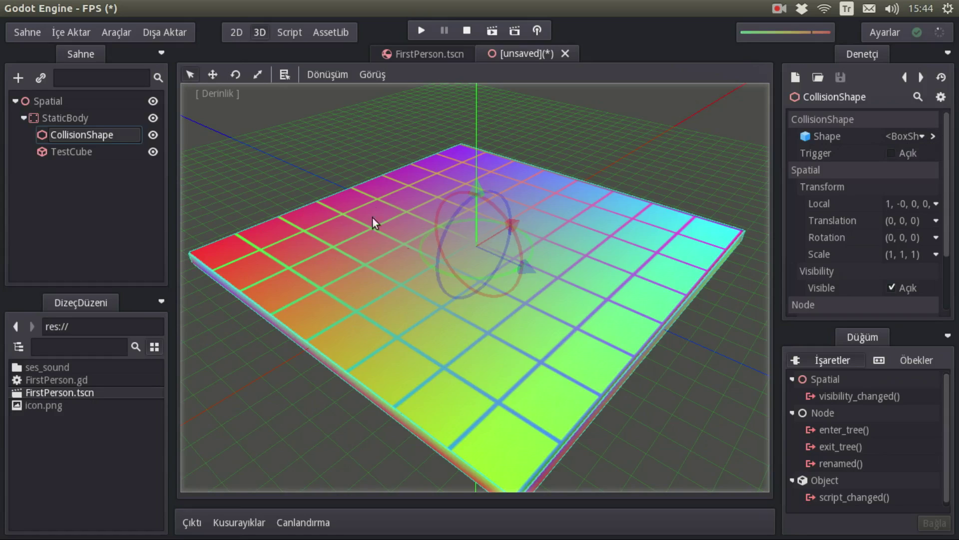
Collapse the StaticBody and rename it to zemin
left_click(23, 117)
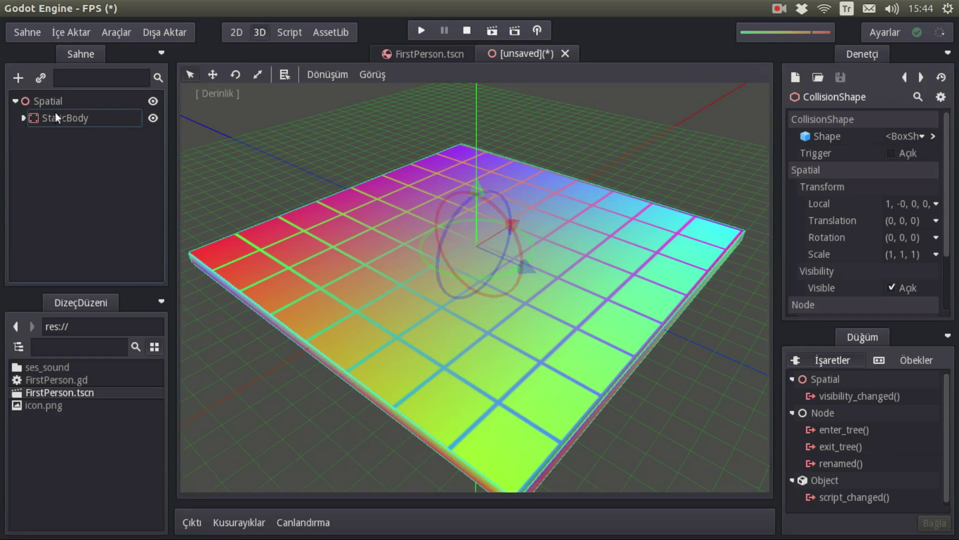
double_click(64, 118)
type("zemi")
key("Return")
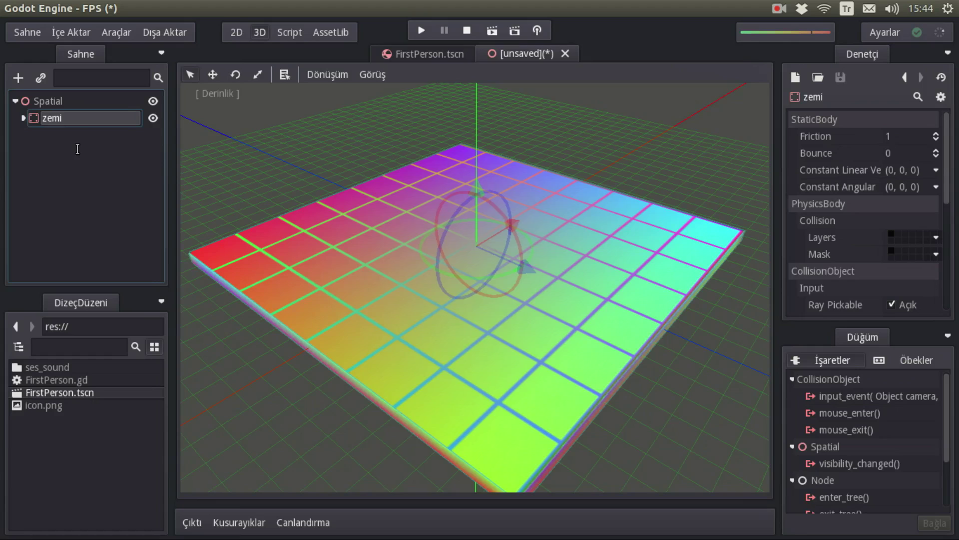
double_click(77, 119)
type("zemin")
key("Return")
Instance FirstPerson.tscn under Spatial, raise it above the floor, and save as Spatial.tscn
left_click(50, 101)
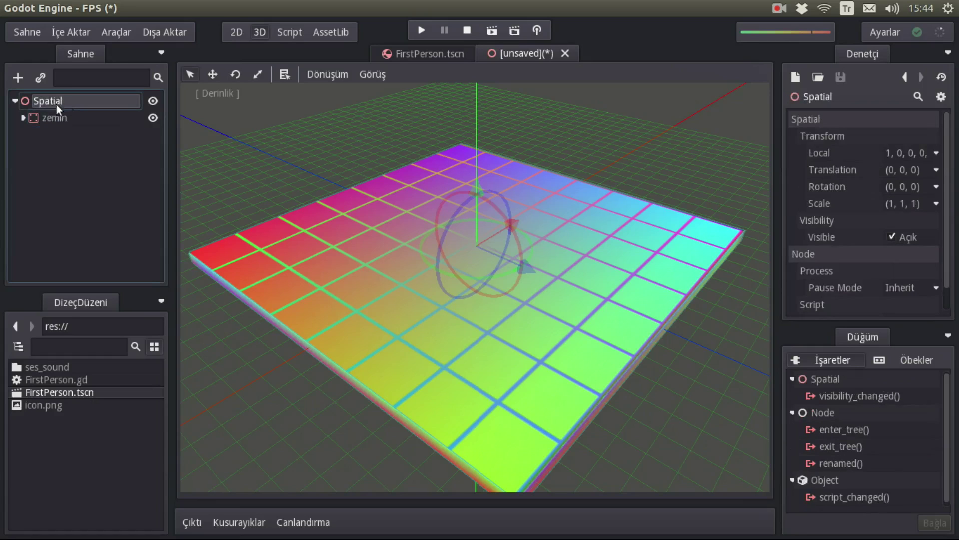
left_click(42, 79)
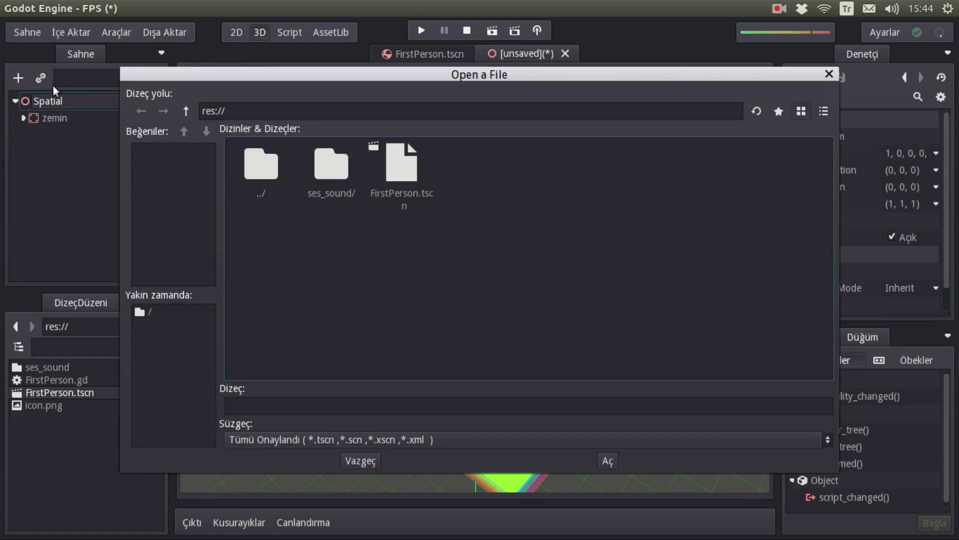
left_click(409, 171)
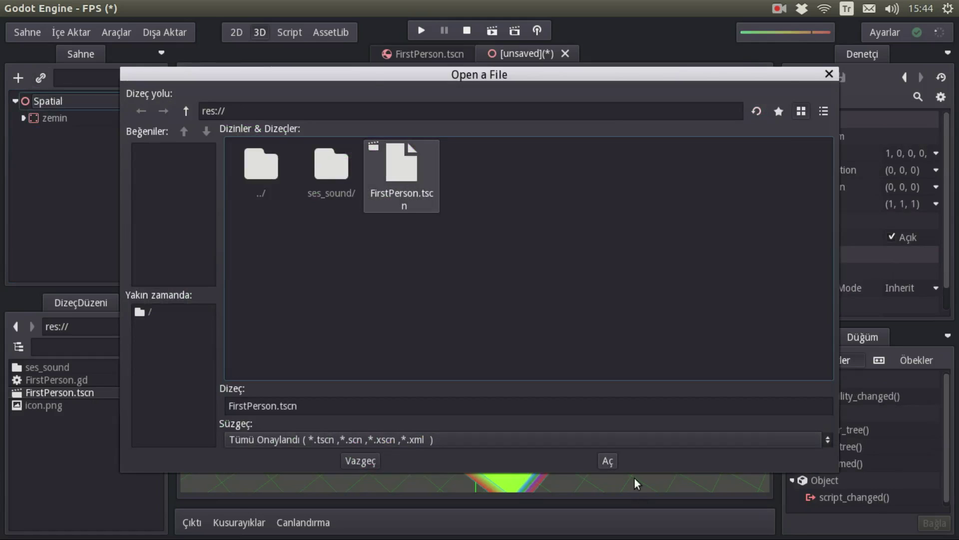
left_click(607, 460)
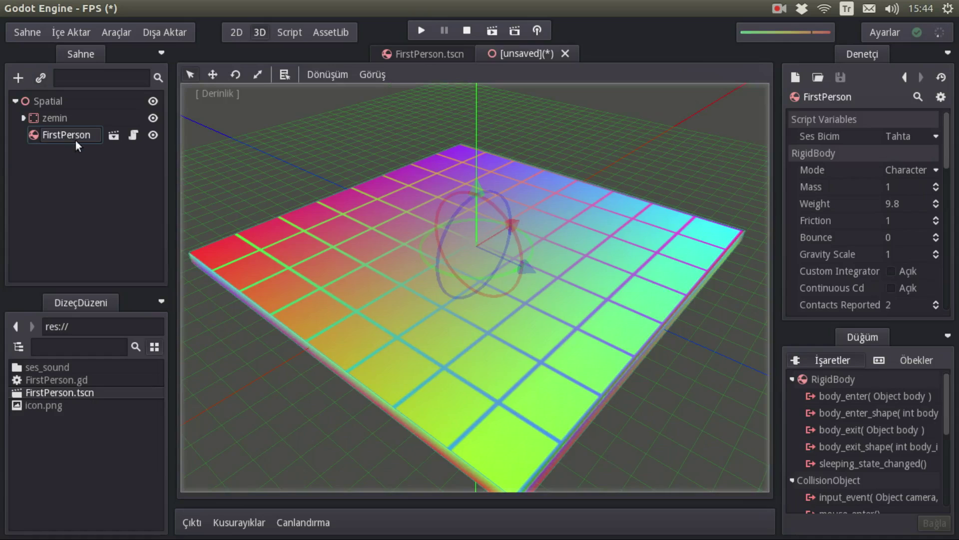
left_click_drag(476, 193, 475, 166)
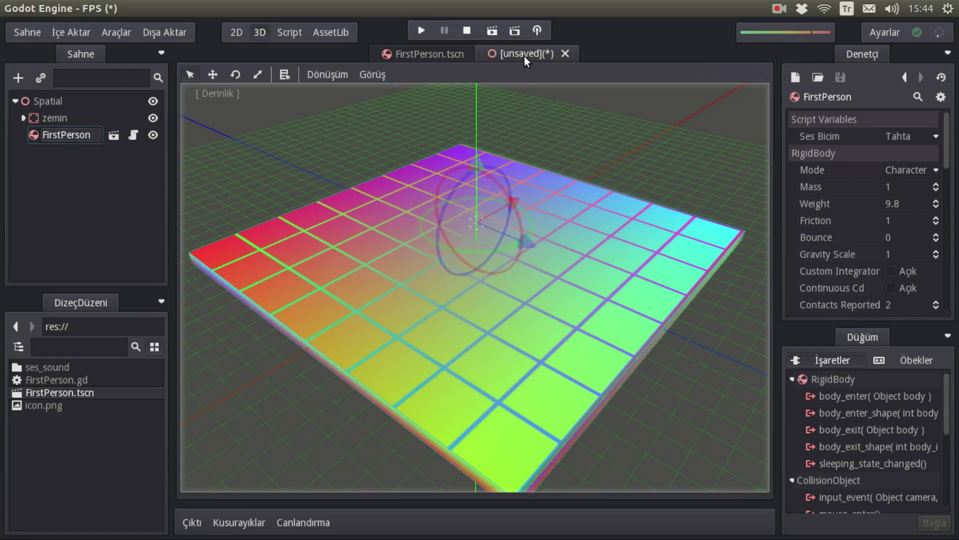
key("ctrl+s")
left_click(598, 460)
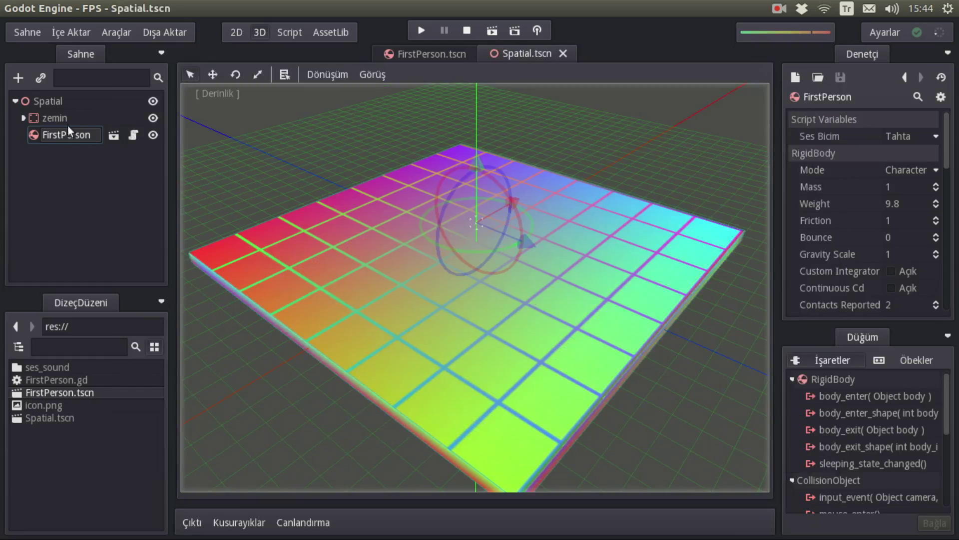
Confirm FirstPerson's footstep sound stays Tahta, then test-run the Spatial level and close it
left_click(48, 120)
left_click(54, 135)
left_click(903, 138)
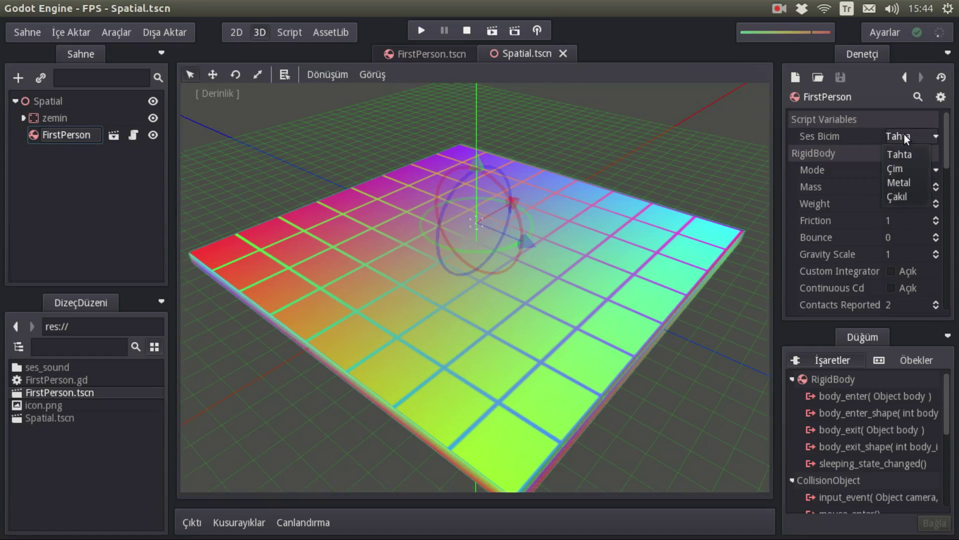
left_click(881, 134)
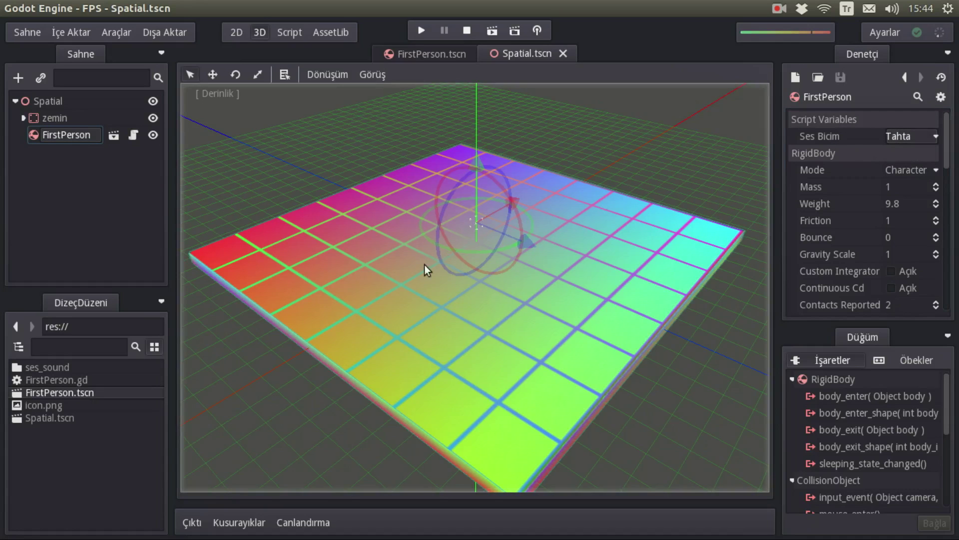
left_click(496, 30)
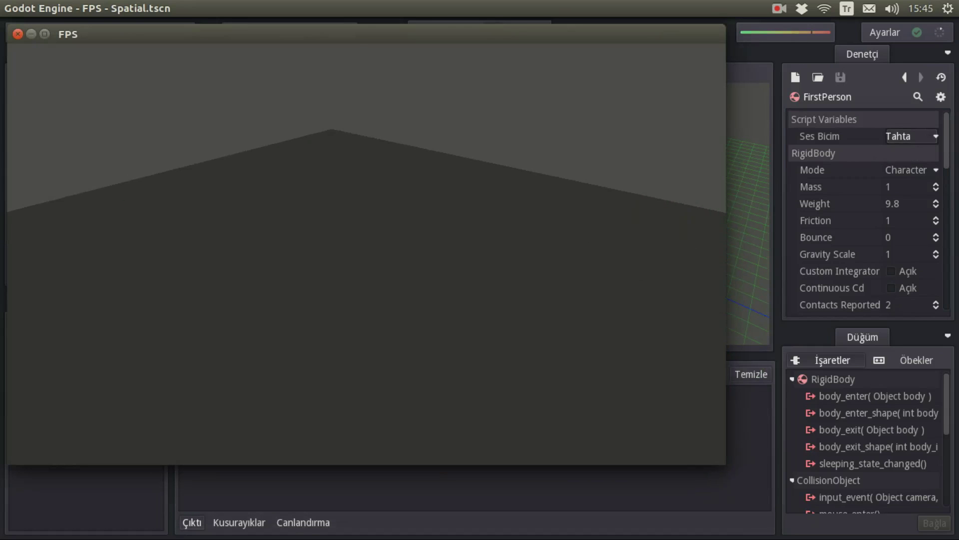
key("Escape")
Add a DirectionalLight under the Spatial root and raise it high above the floor
left_click(53, 101)
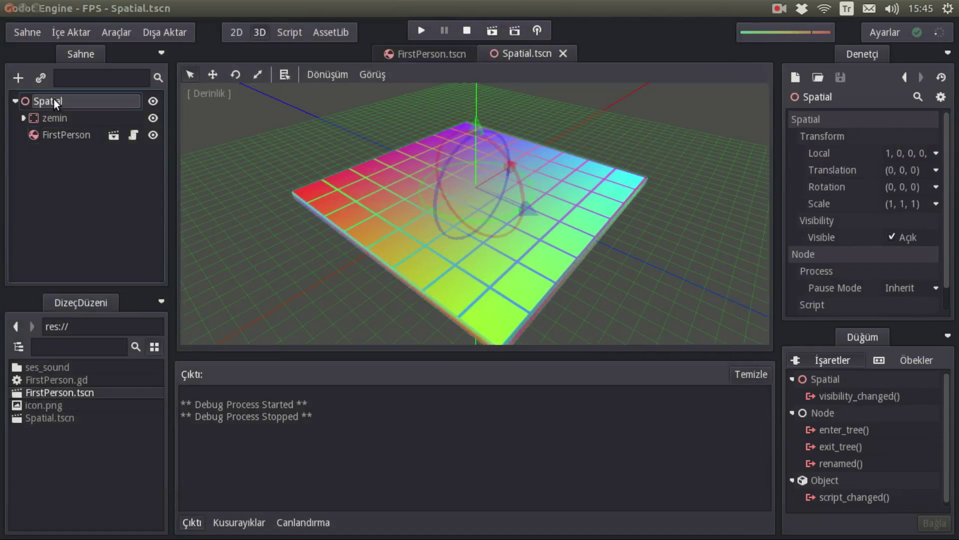
left_click(17, 77)
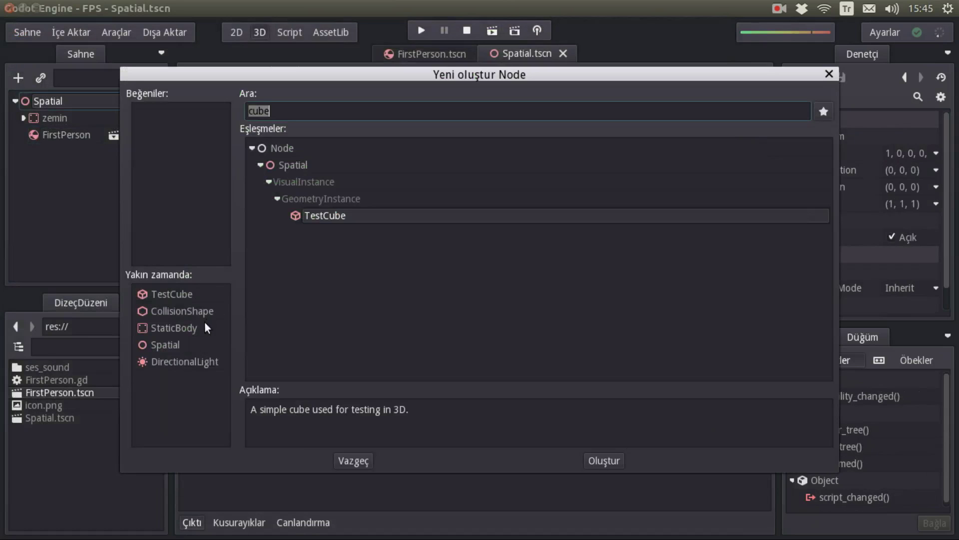
double_click(192, 360)
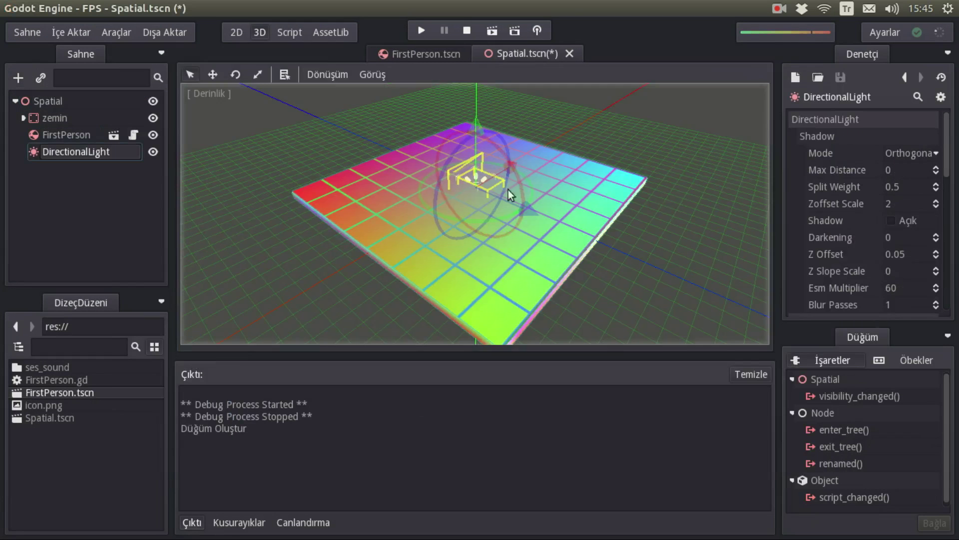
scroll(495, 170, "down", 3)
left_click_drag(478, 148, 478, 56)
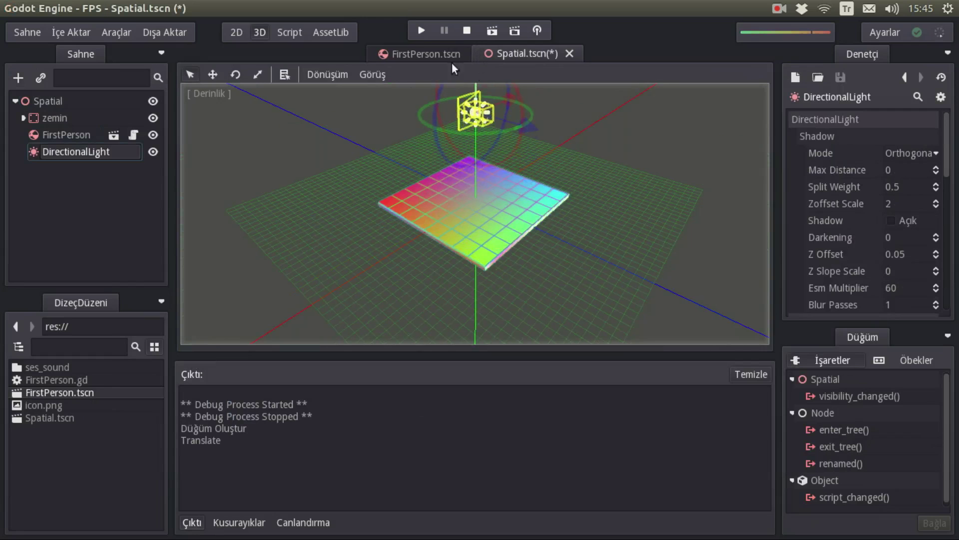
Turn off the editor's preview light and tilt the DirectionalLight down onto the floor
left_click(370, 72)
left_click(376, 92)
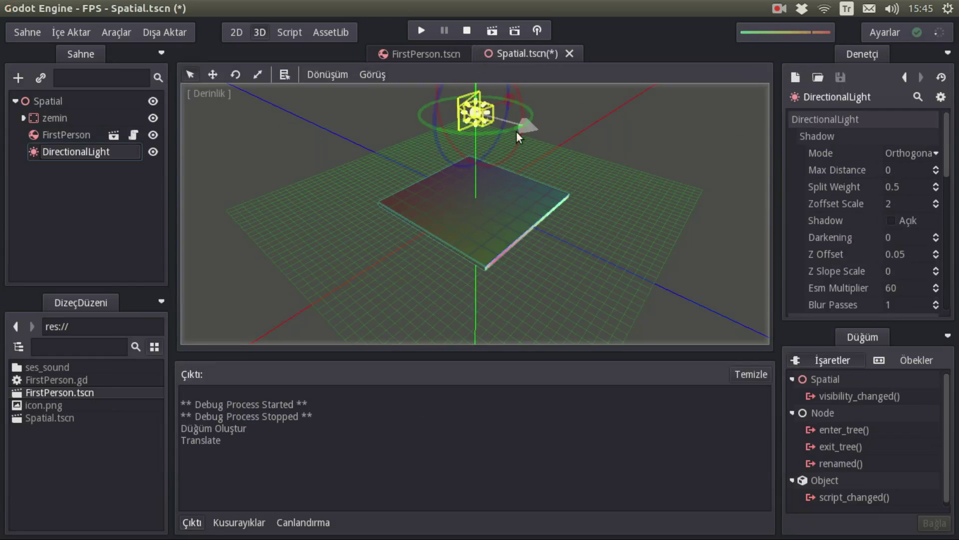
left_click_drag(511, 155, 509, 69)
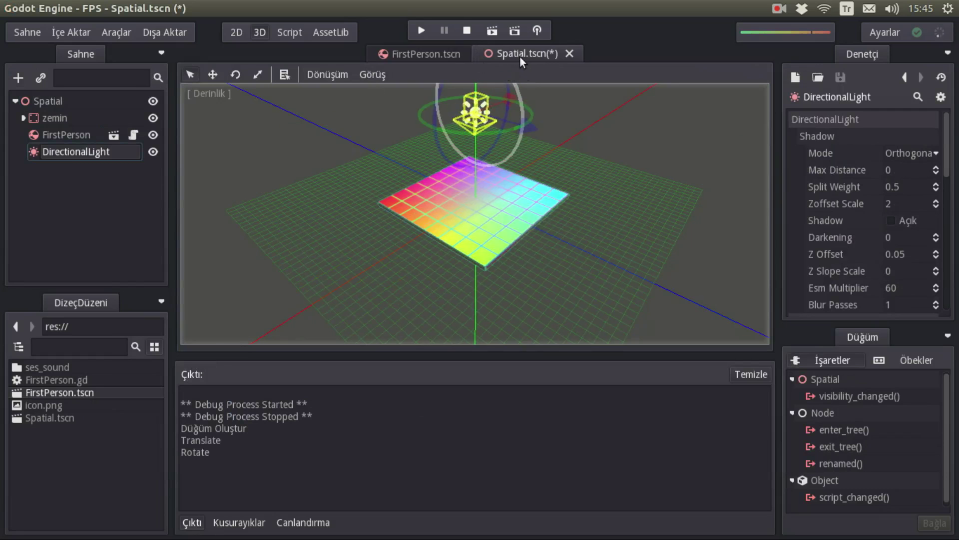
scroll(480, 235, "up", 5)
Save and run the level to see the lit floor, close the game, and reselect FirstPerson
left_click(493, 31)
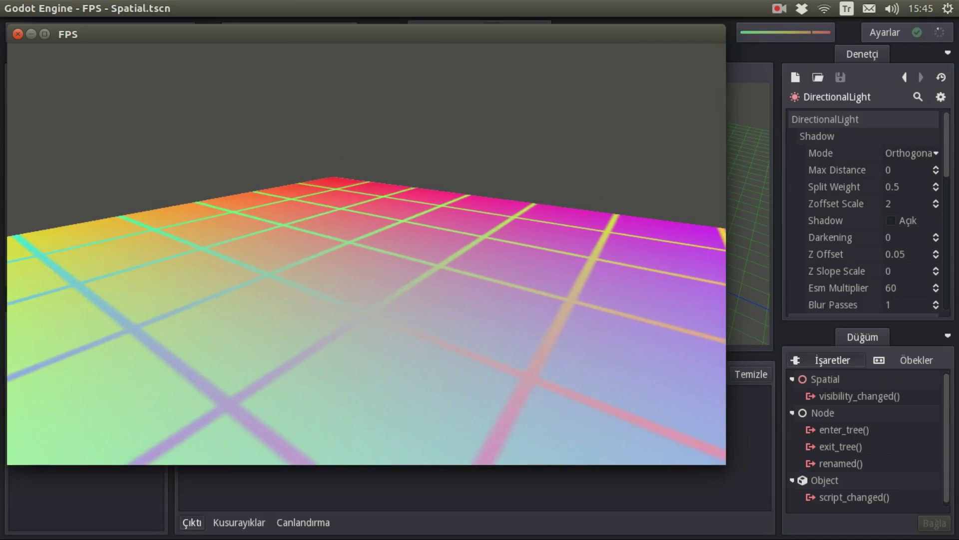
key("Escape")
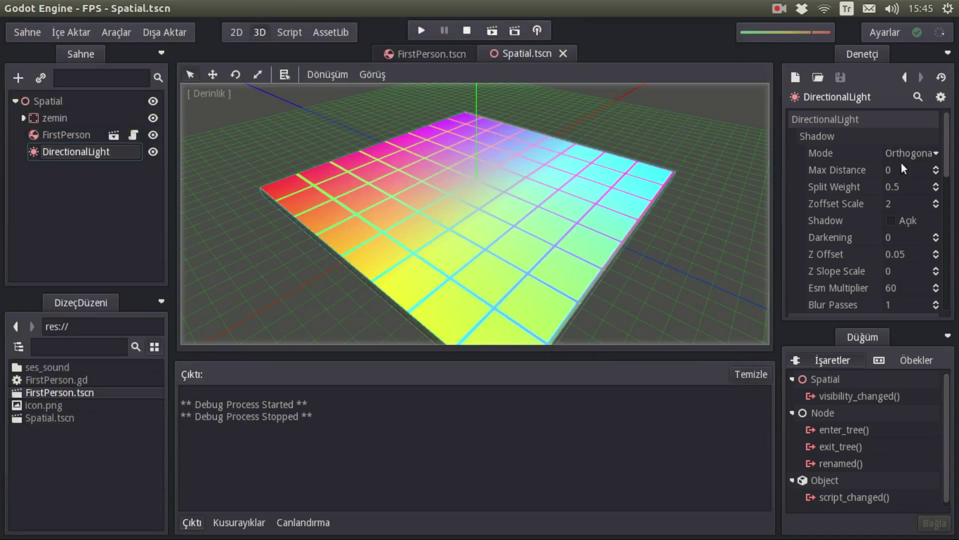
left_click(68, 135)
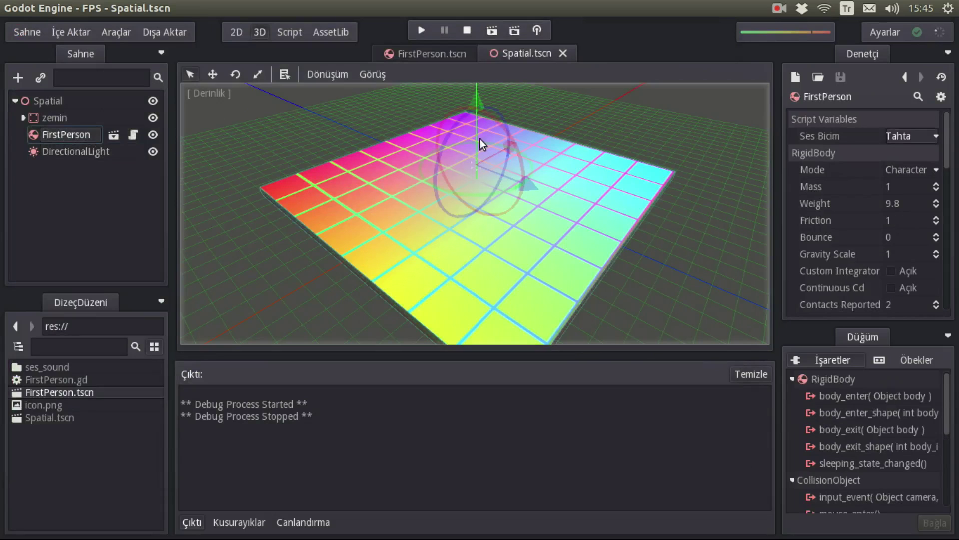
Set the footstep sound to Çim and test-run the level, walking with W
left_click(904, 137)
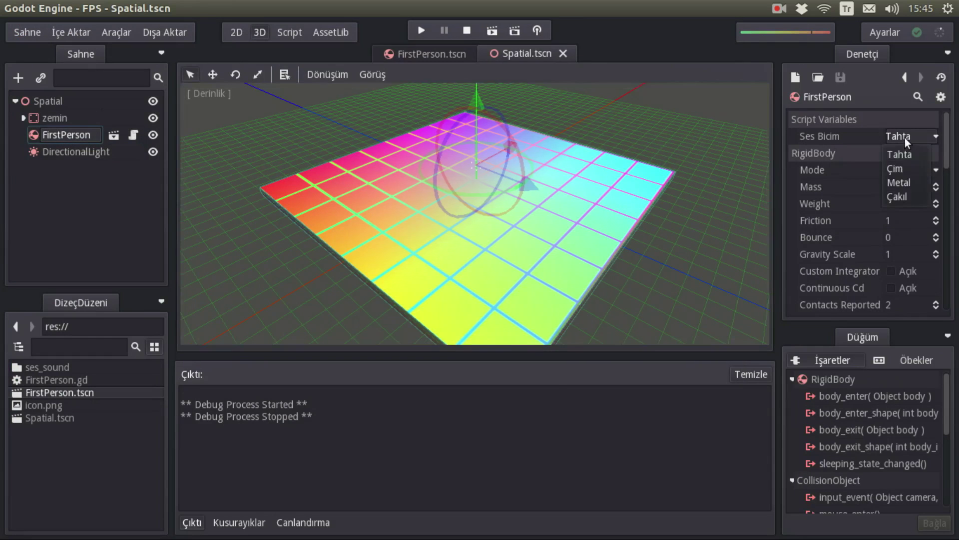
left_click(894, 170)
left_click(492, 31)
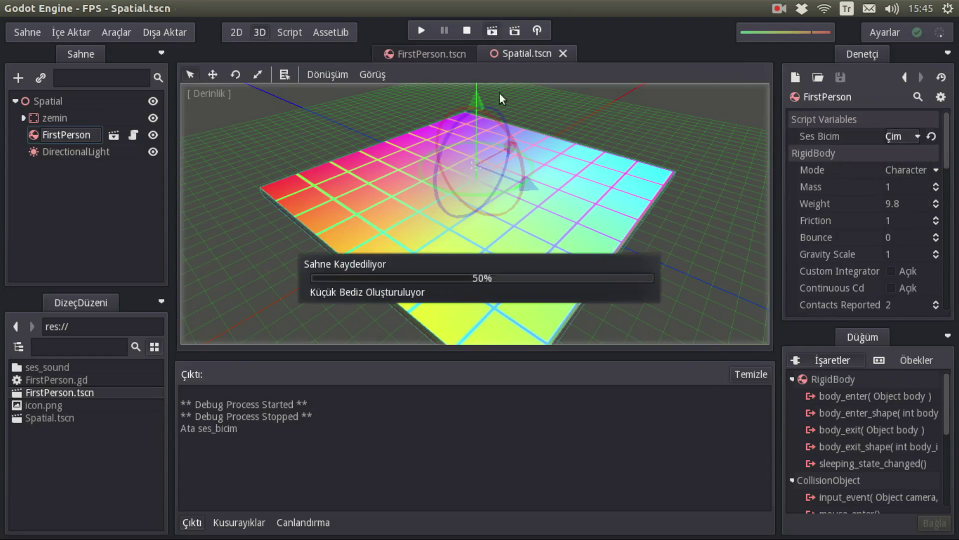
key("w")
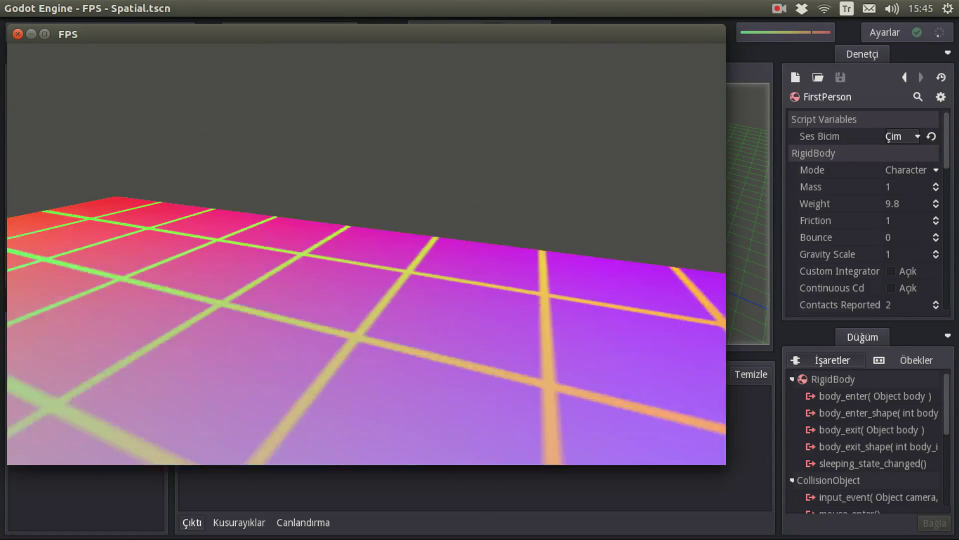
key("Escape")
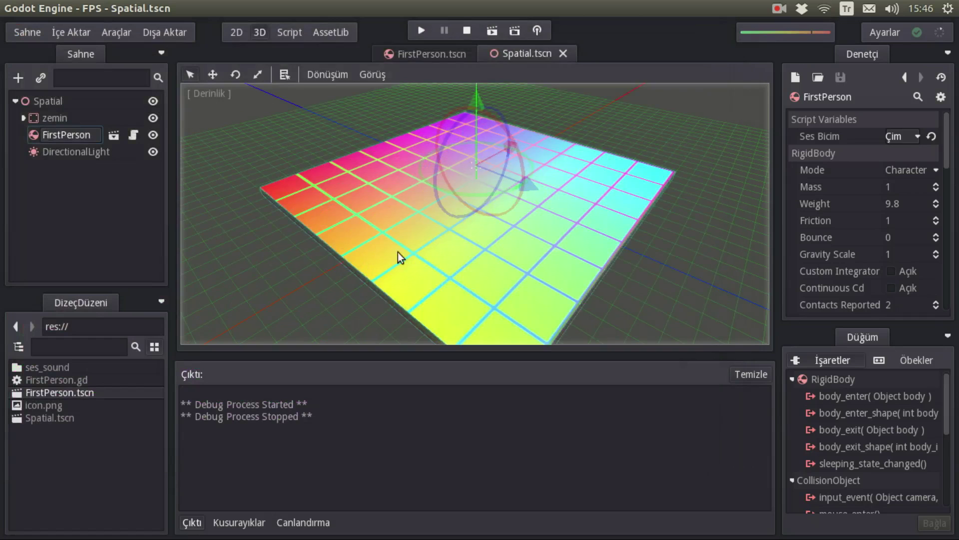
Switch the footstep sound to Metal and test-run the level again
left_click(916, 138)
left_click(899, 186)
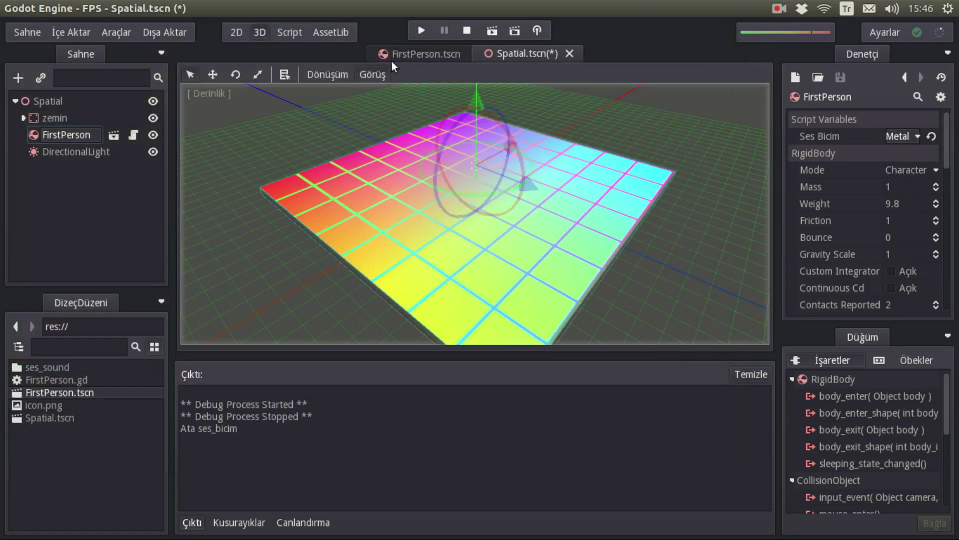
left_click(514, 31)
left_click(373, 419)
left_click(493, 32)
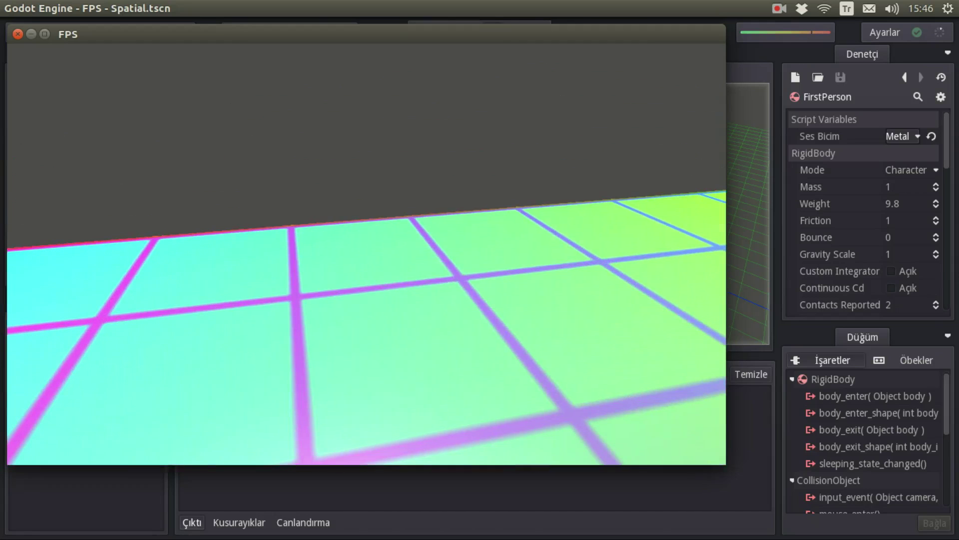
key("Escape")
Test-run with Çakıl footsteps, then revert the sound to Tahta and save the scene
left_click(902, 136)
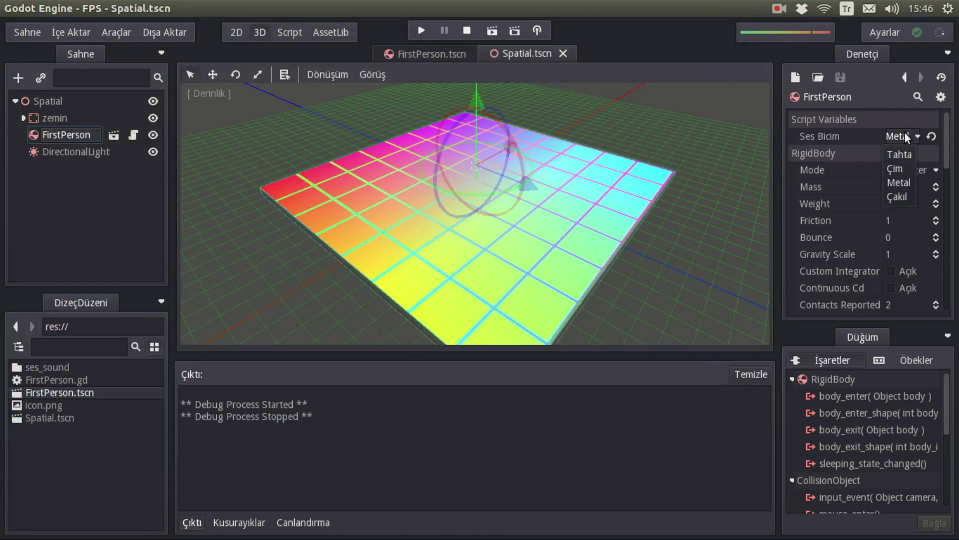
left_click(900, 197)
left_click(491, 31)
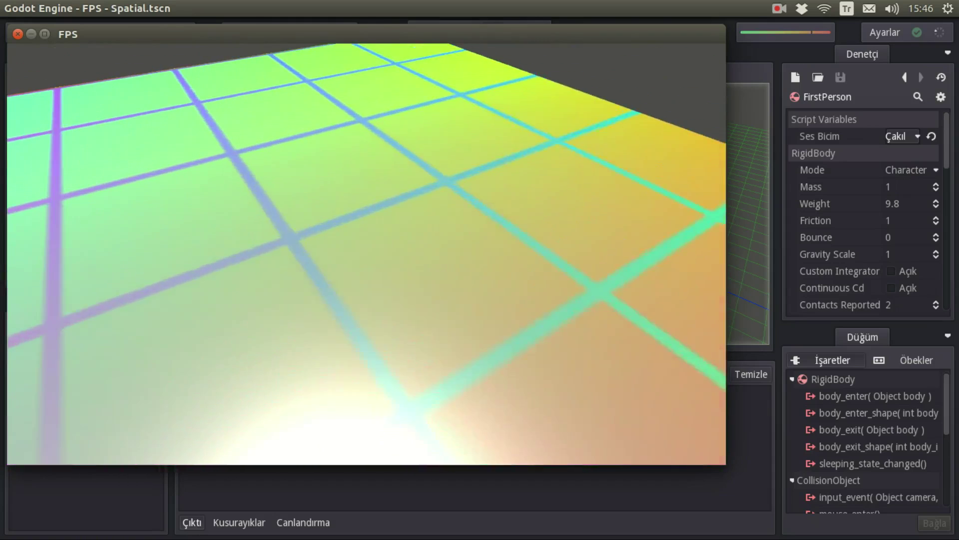
key("Escape")
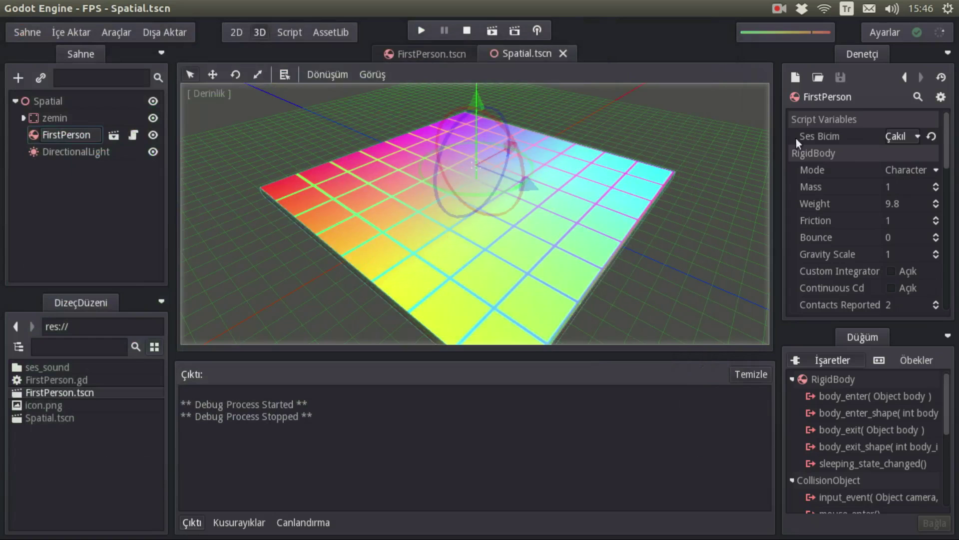
left_click(932, 135)
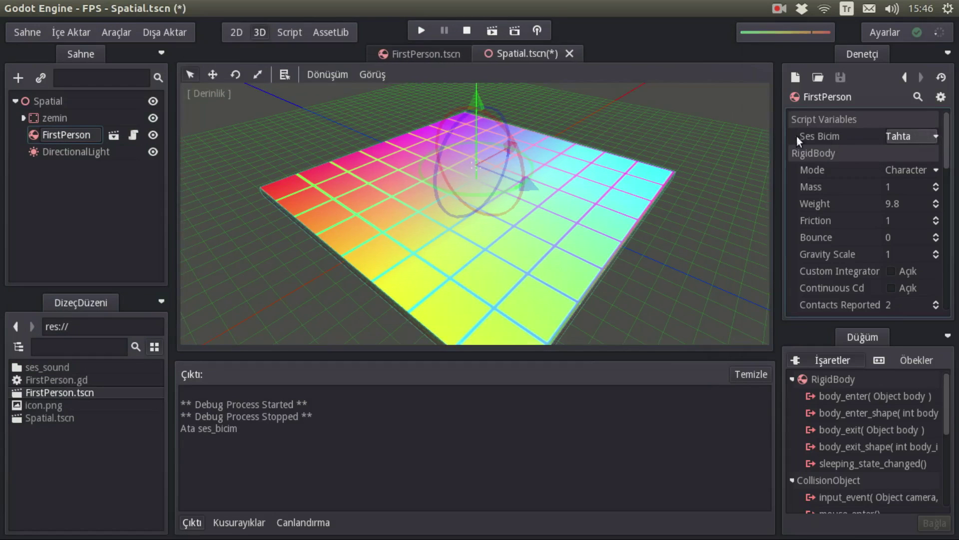
key("ctrl+s")
Open FirstPerson.gd from the FirstPerson scene with the output panel collapsed, looking at the RigidBody base type
left_click(436, 58)
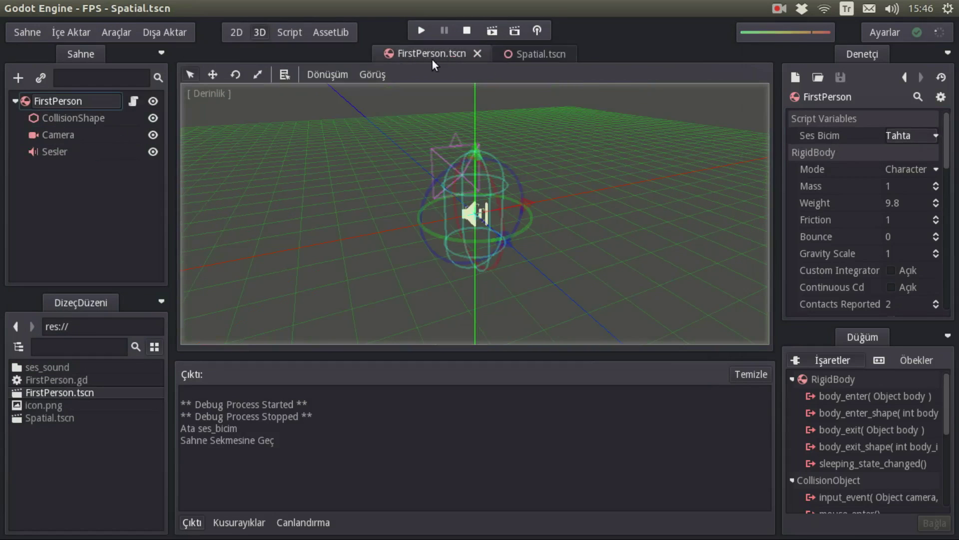
left_click(134, 100)
left_click(200, 517)
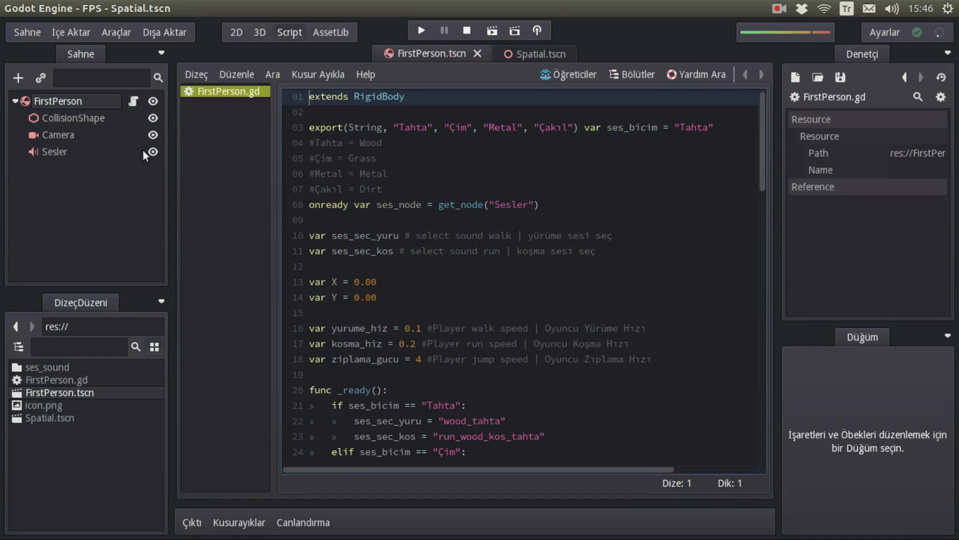
left_click(74, 99)
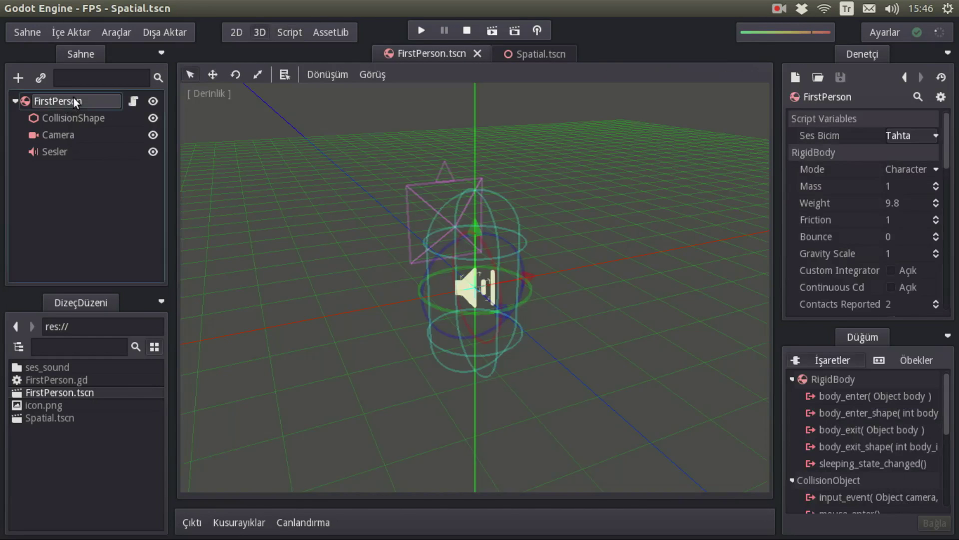
left_click(281, 32)
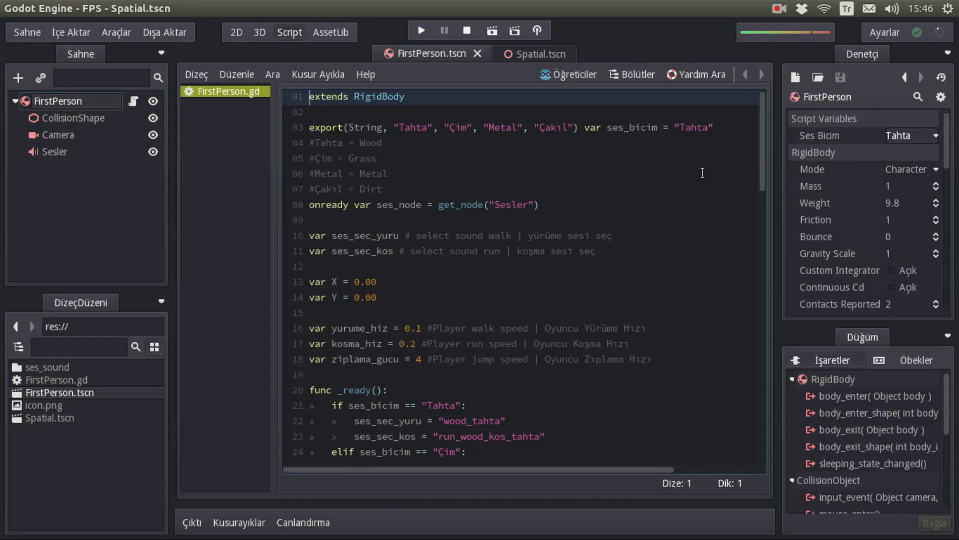
double_click(404, 96)
left_click(437, 109)
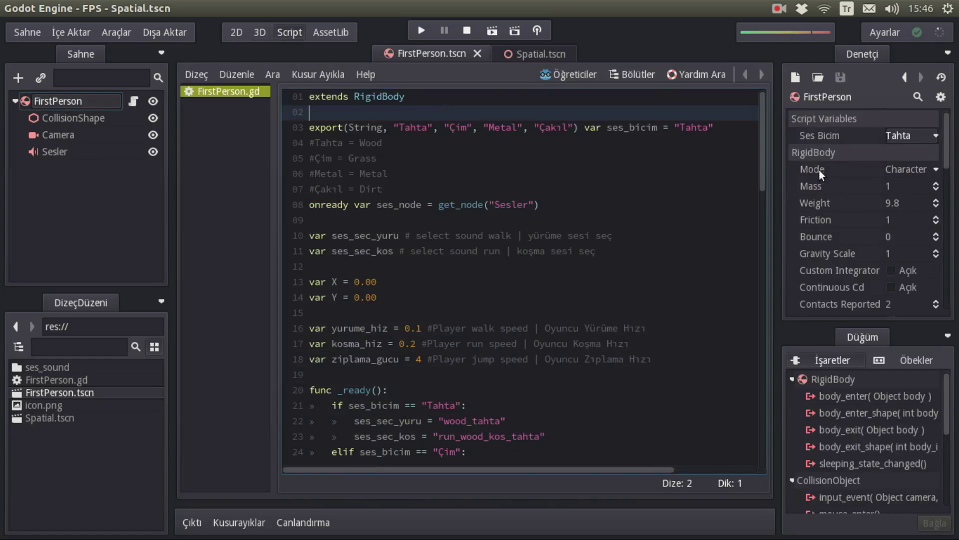
Check the Mode and Ses Bicim lists, leaving them at Character and Tahta
left_click(909, 169)
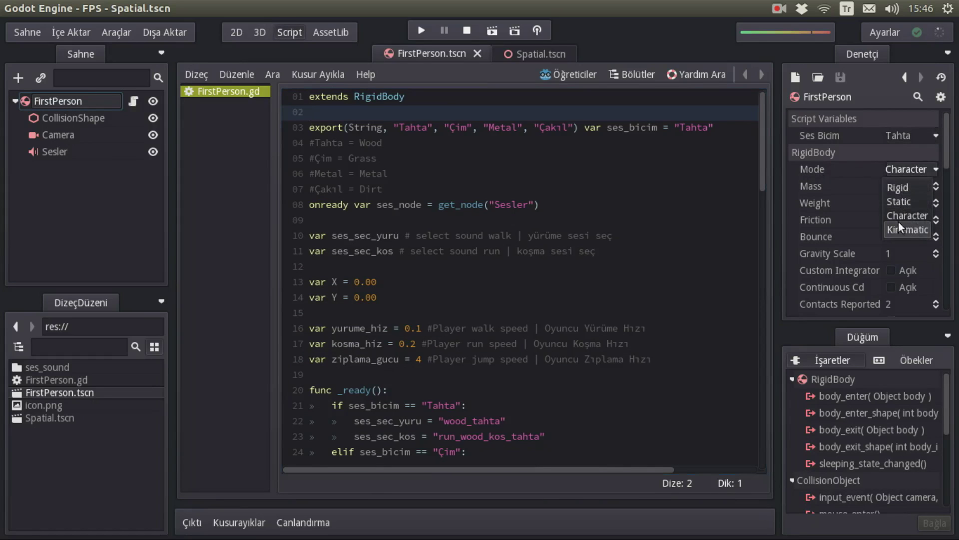
left_click(894, 170)
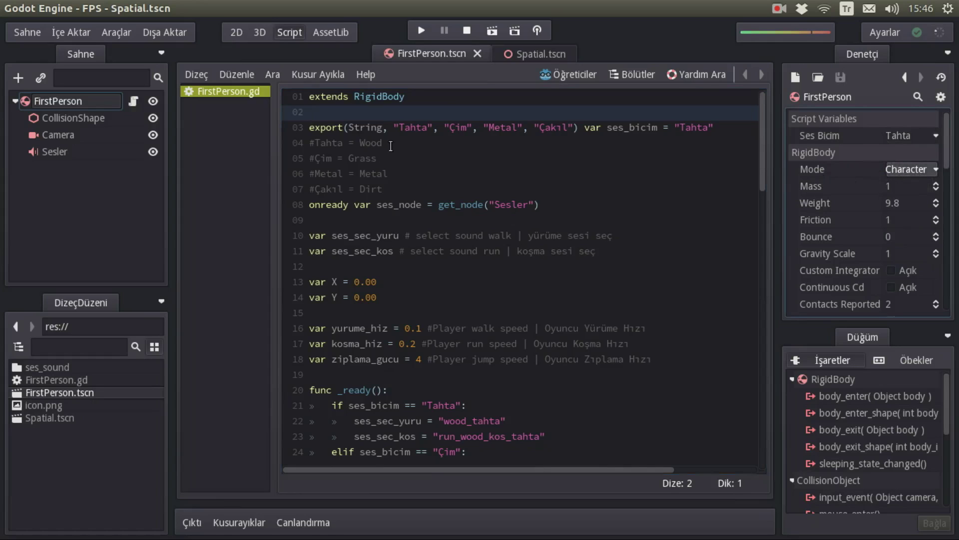
left_click(891, 133)
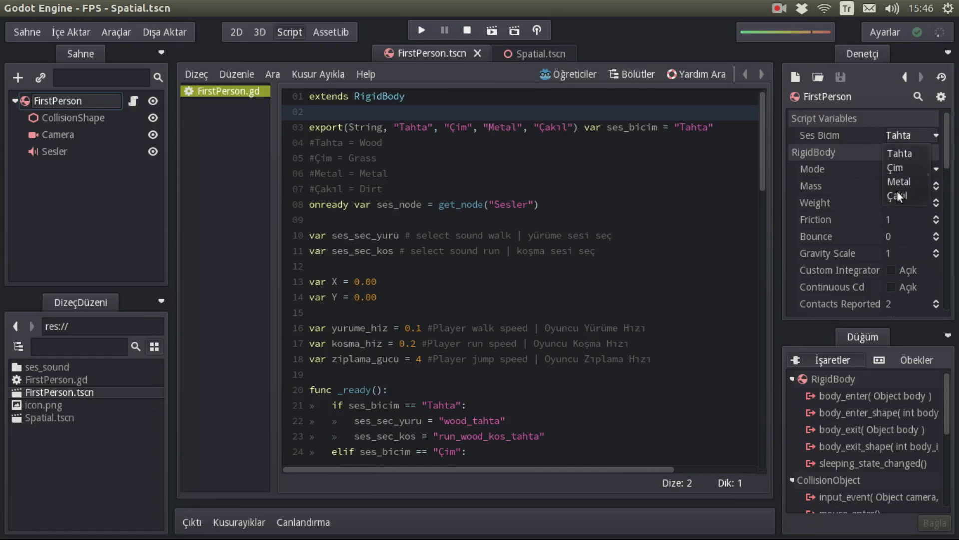
left_click(824, 139)
double_click(325, 127)
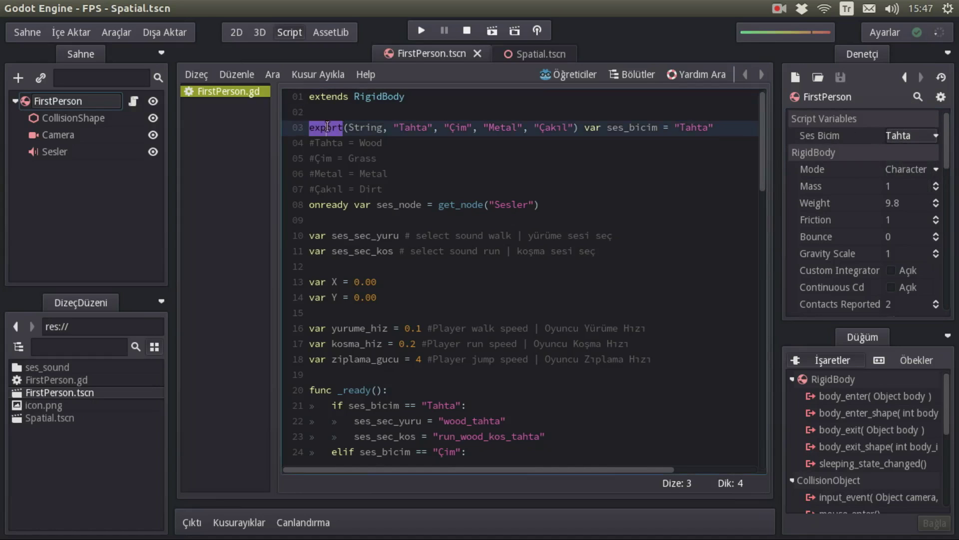
left_click_drag(349, 127, 710, 127)
left_click(663, 130)
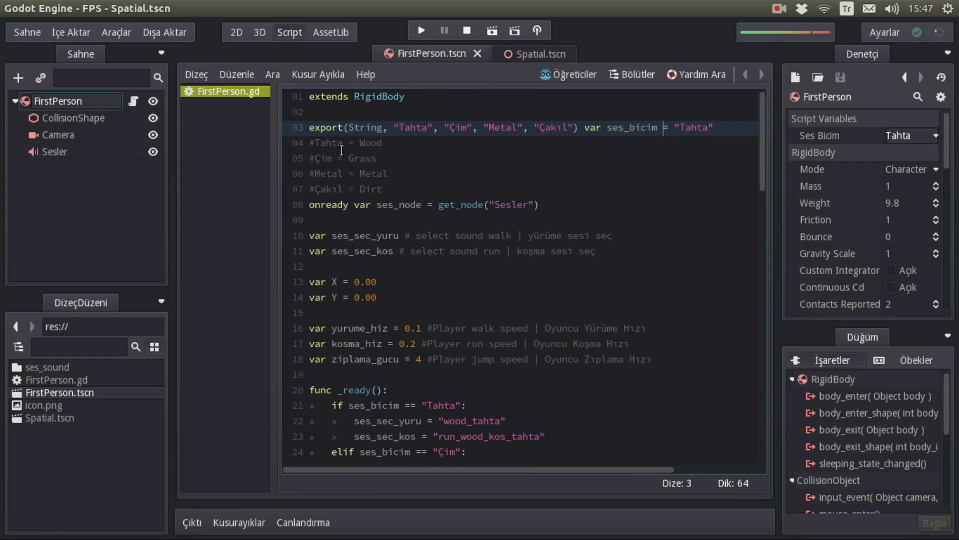
mouse_move(386, 189)
left_mouse_down()
mouse_move(302, 160)
mouse_move(300, 145)
left_mouse_up()
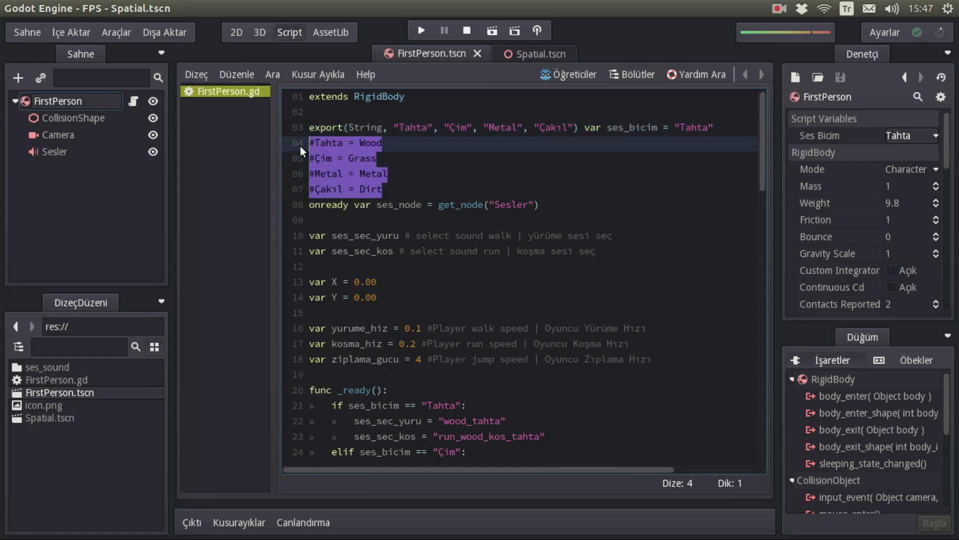
left_click(389, 191)
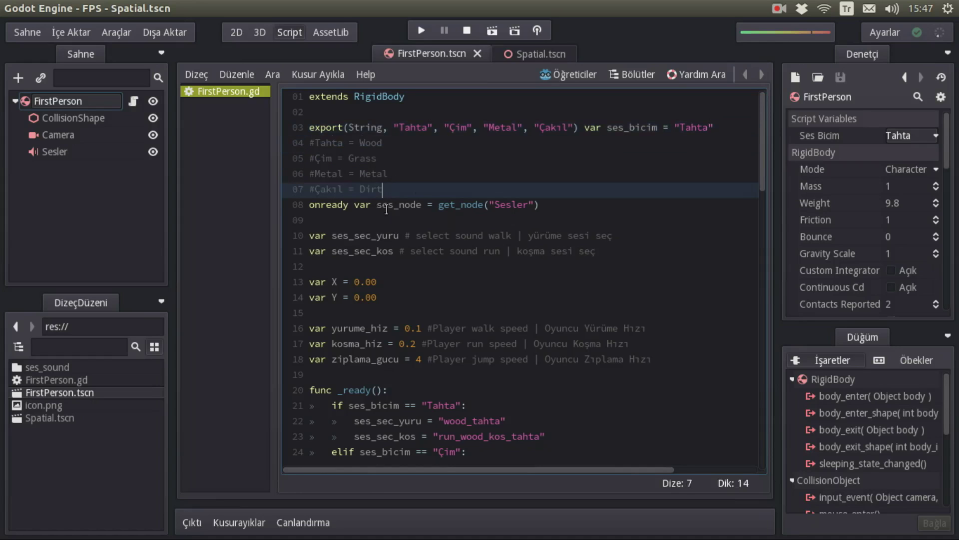
left_click_drag(382, 205, 528, 206)
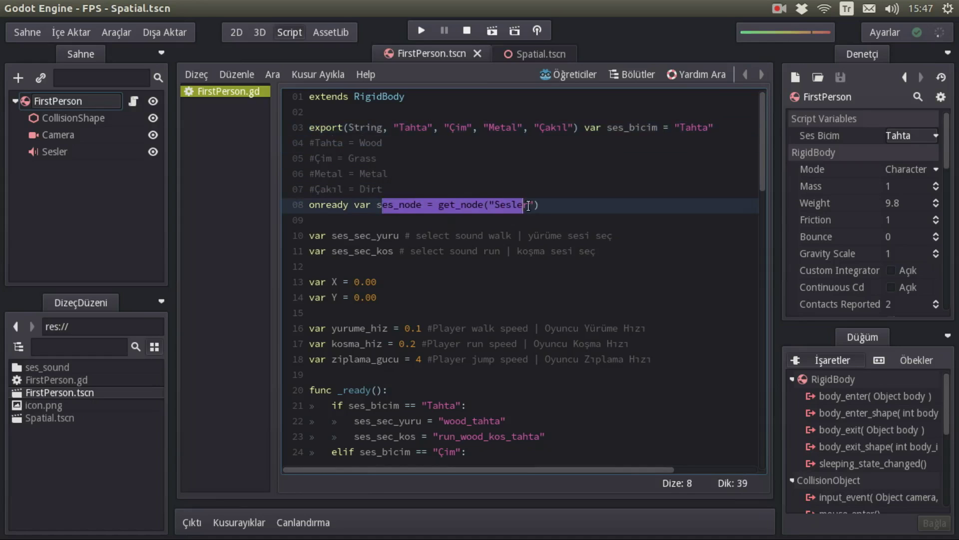
left_click(485, 204)
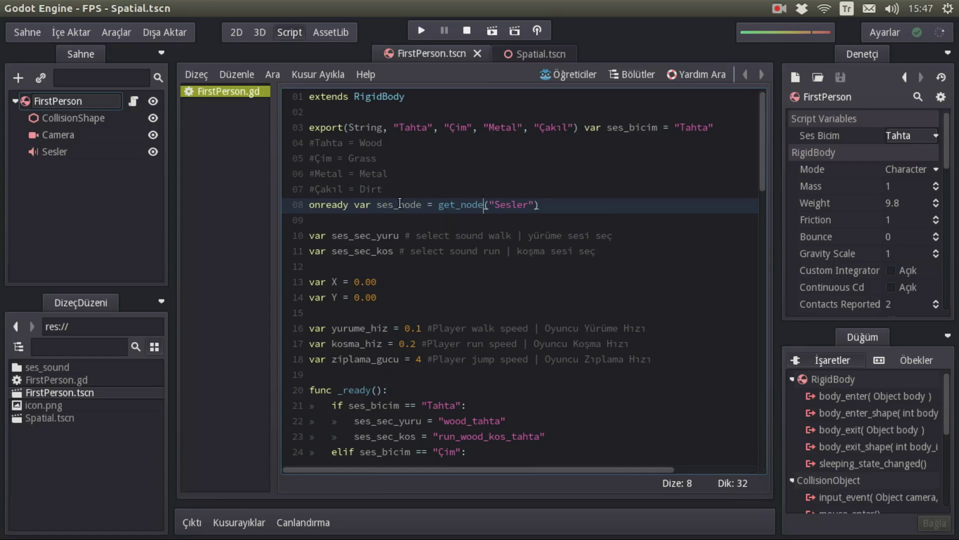
left_click_drag(378, 205, 419, 205)
left_click(419, 221)
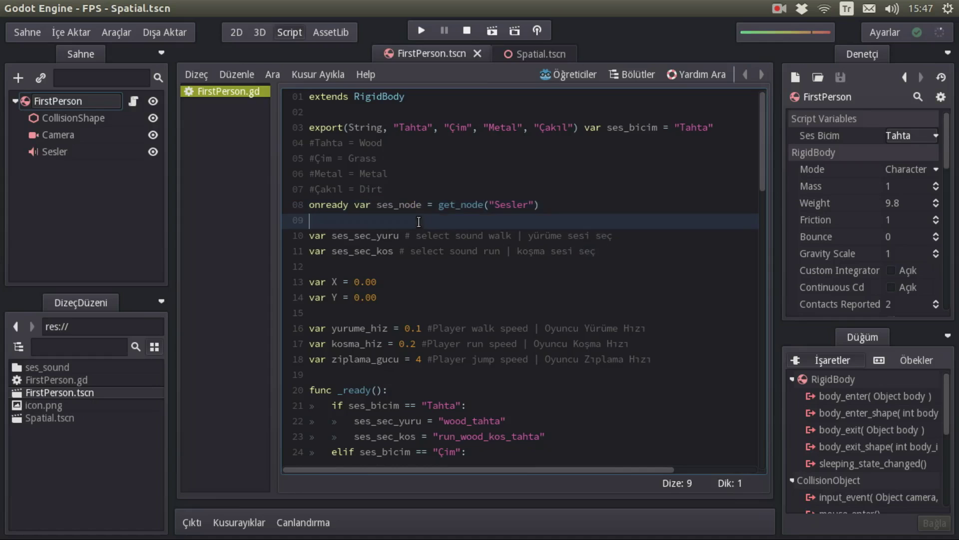
scroll(410, 189, "down", 2)
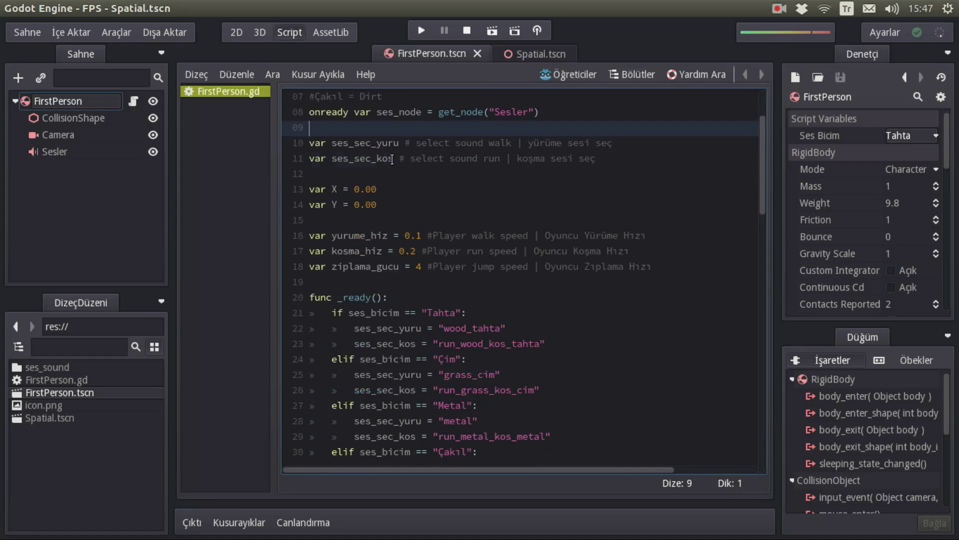
left_click_drag(392, 159, 300, 143)
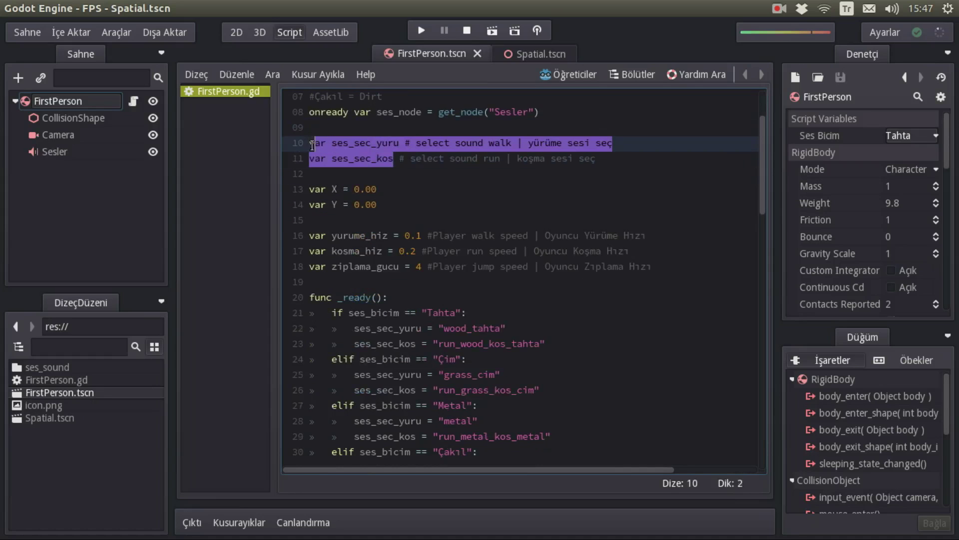
left_click(372, 143)
left_click_drag(421, 143, 597, 145)
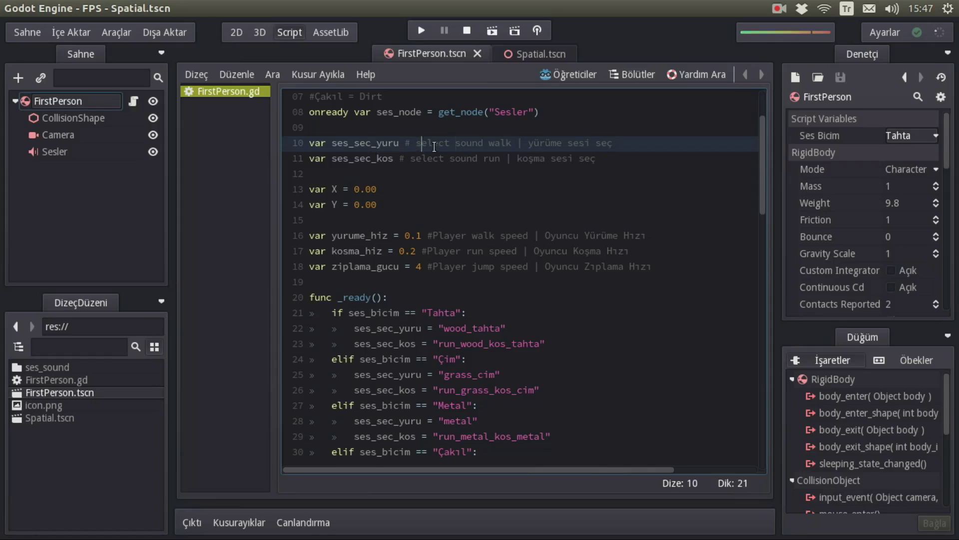
left_click(506, 159)
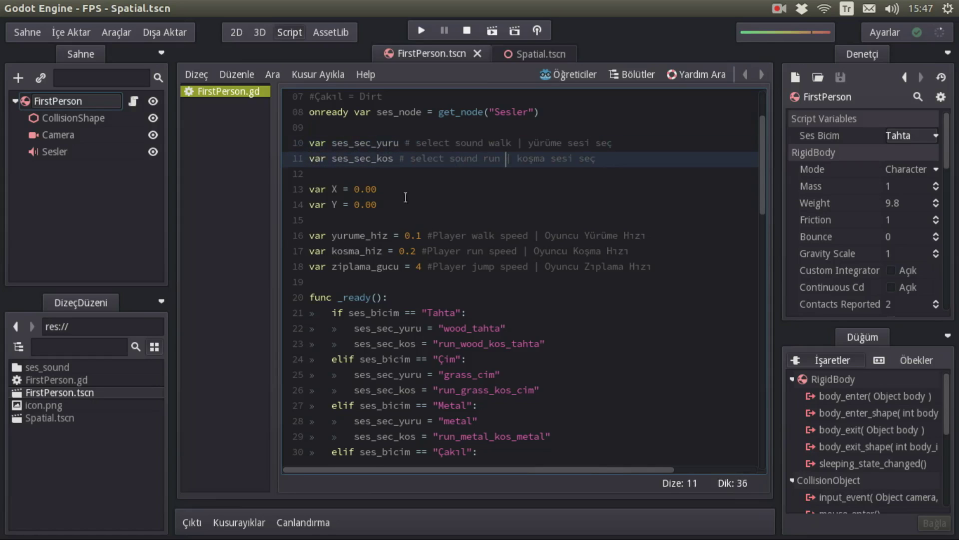
left_click_drag(379, 205, 305, 192)
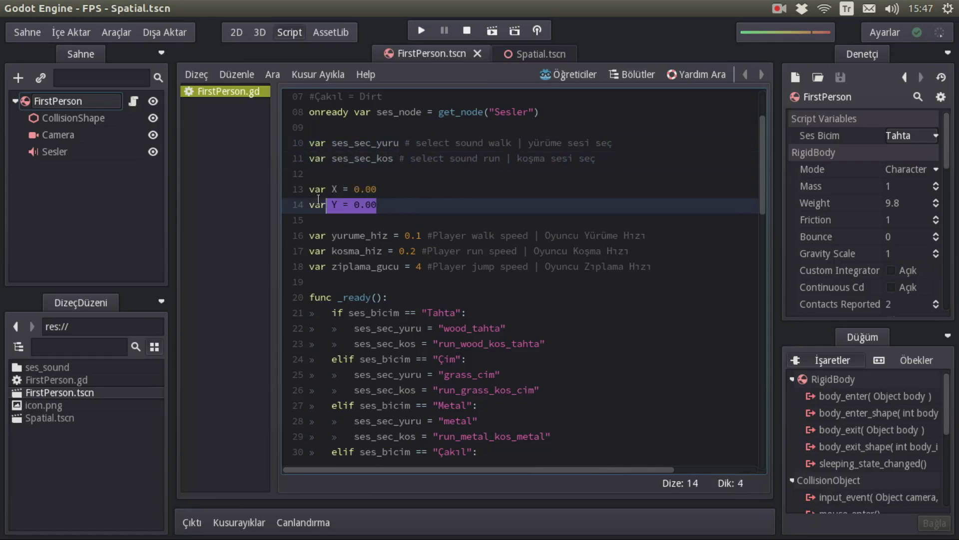
left_click(385, 206)
scroll(423, 189, "down", 1)
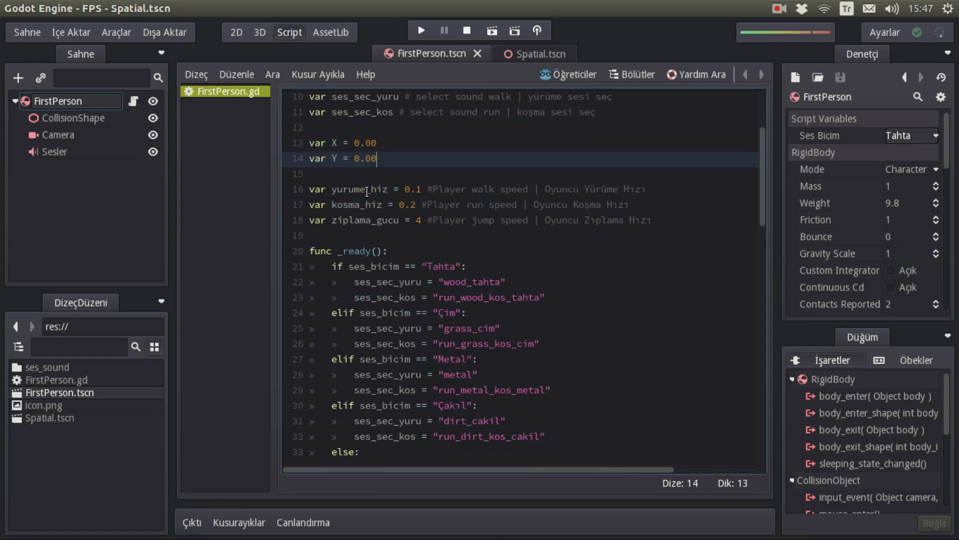
double_click(357, 189)
left_click_drag(360, 204, 400, 205)
left_click(422, 190)
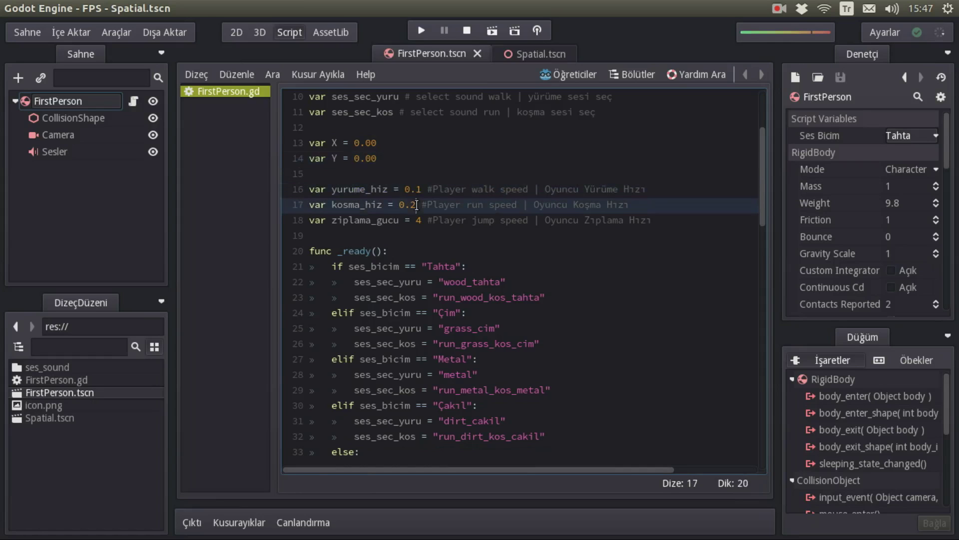
left_click(417, 205)
left_click_drag(423, 220, 410, 223)
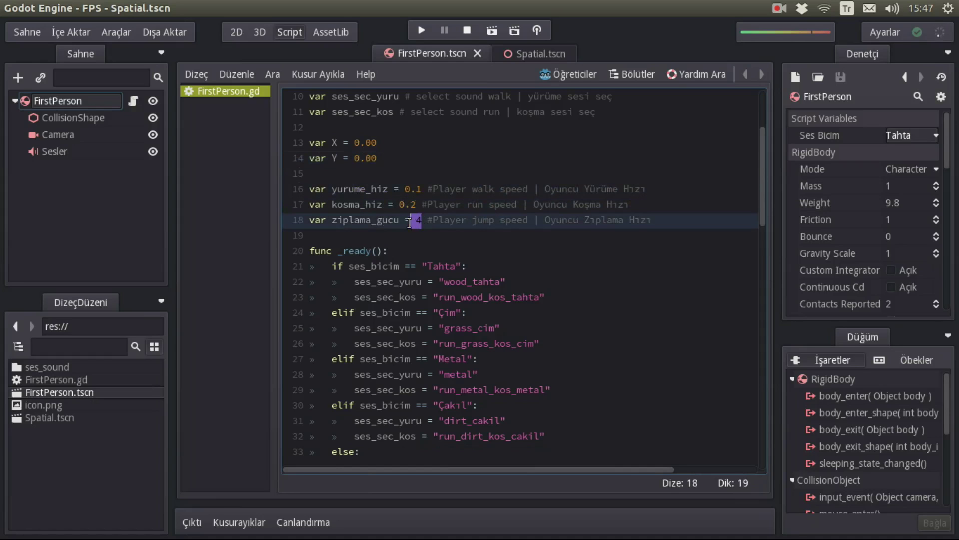
left_click(515, 56)
Run the Spatial scene to test the first-person player, then close the game window
left_click(493, 32)
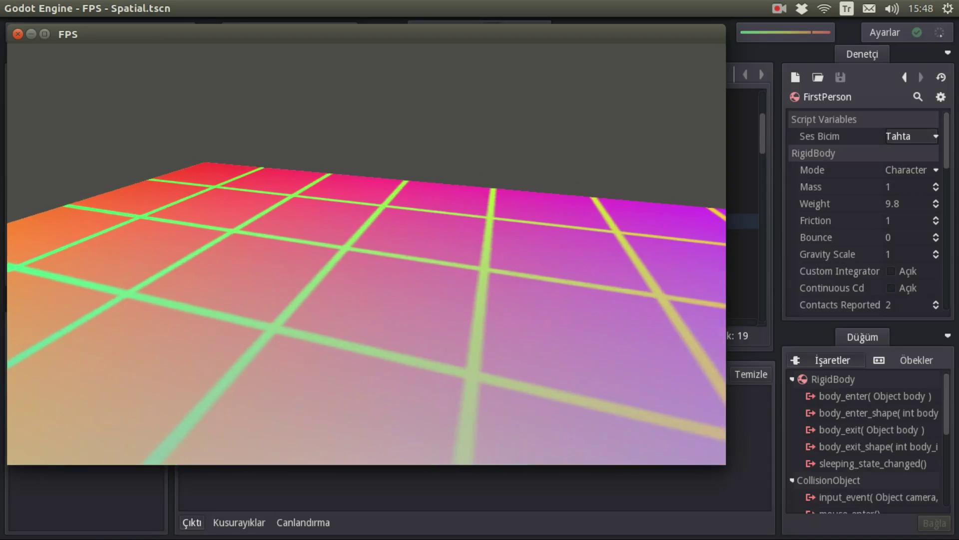
key("Escape")
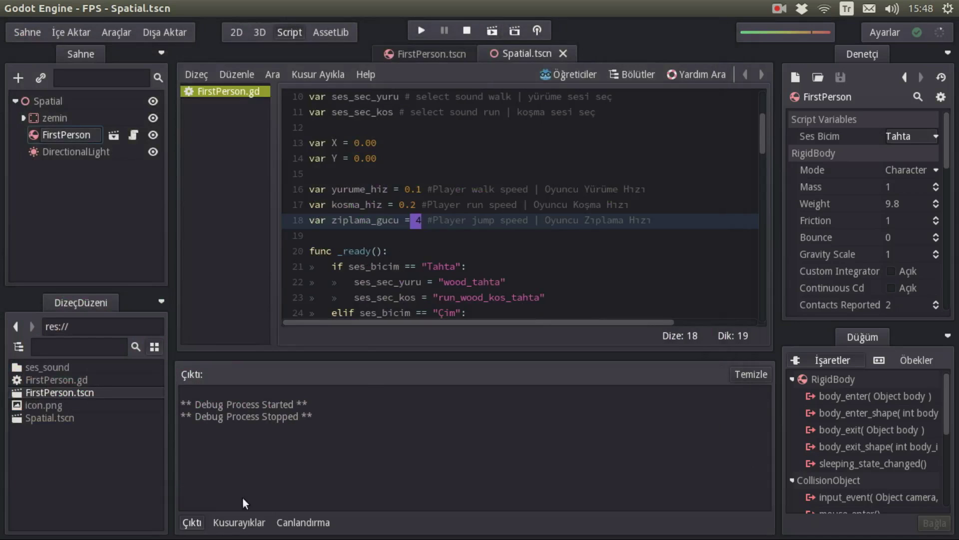
left_click(194, 522)
left_click_drag(428, 220, 595, 220)
left_click(504, 266)
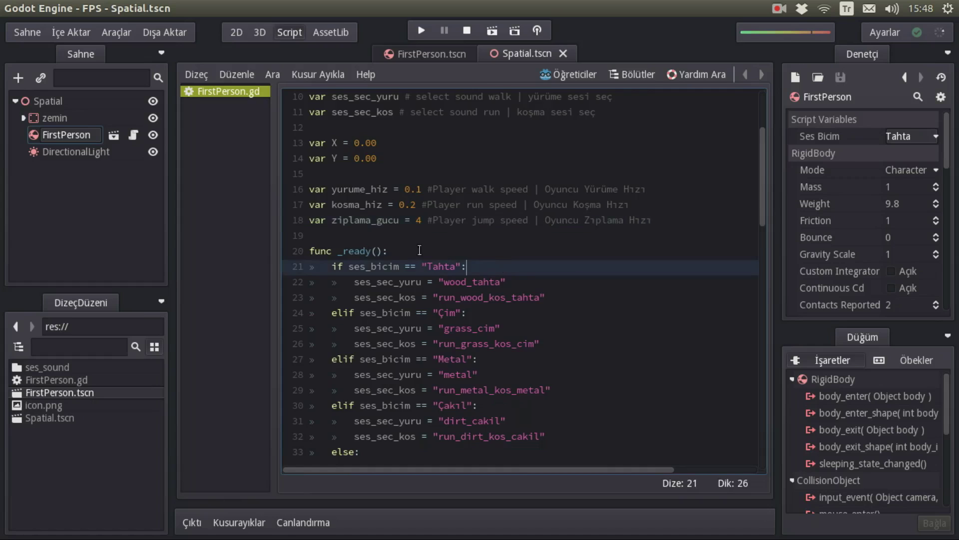
scroll(420, 250, "down", 2)
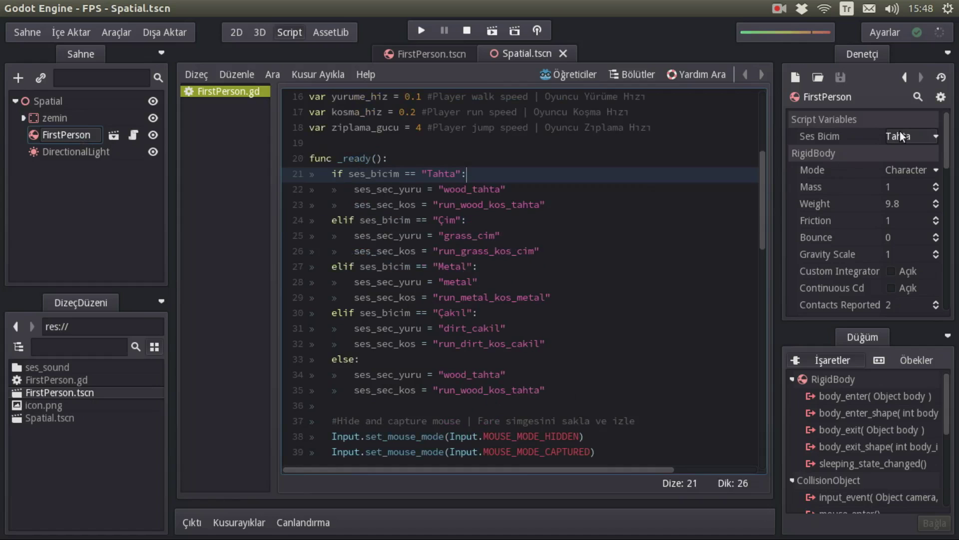
left_click_drag(556, 389, 331, 174)
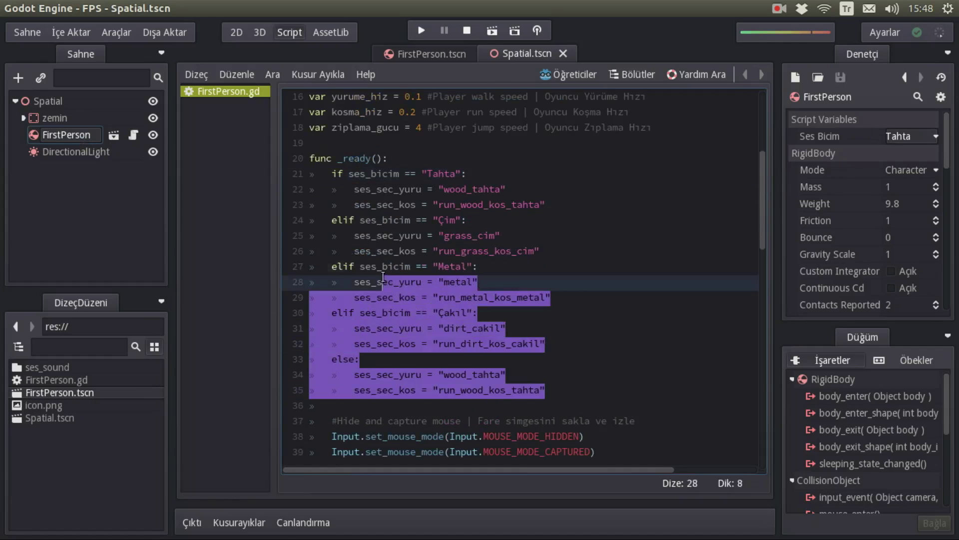
left_click(383, 190)
left_click_drag(416, 190, 400, 190)
double_click(64, 368)
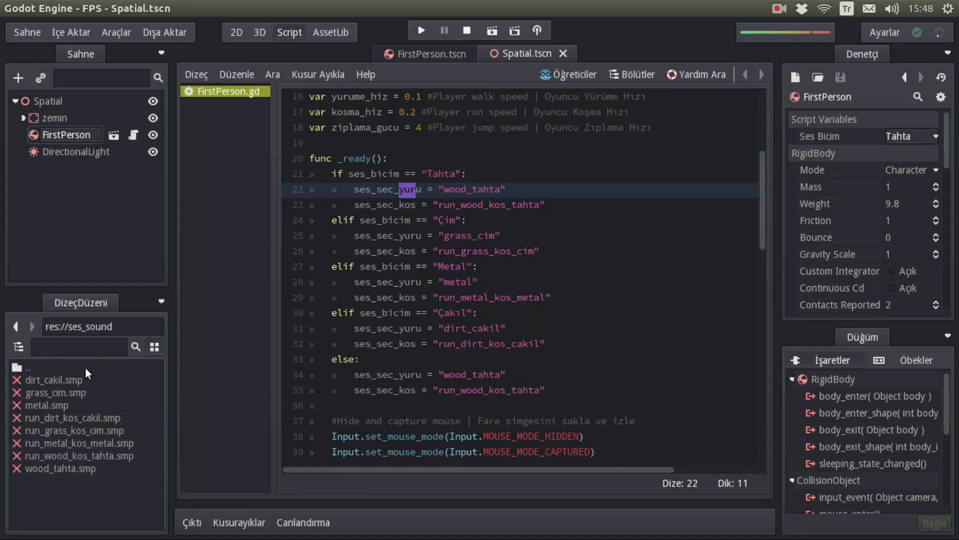
left_click_drag(444, 189, 501, 189)
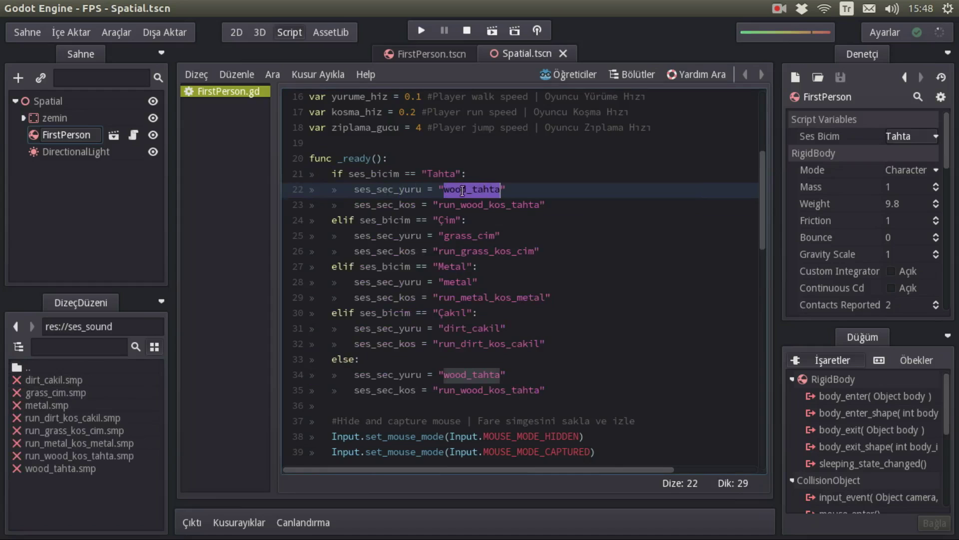
left_click(478, 189)
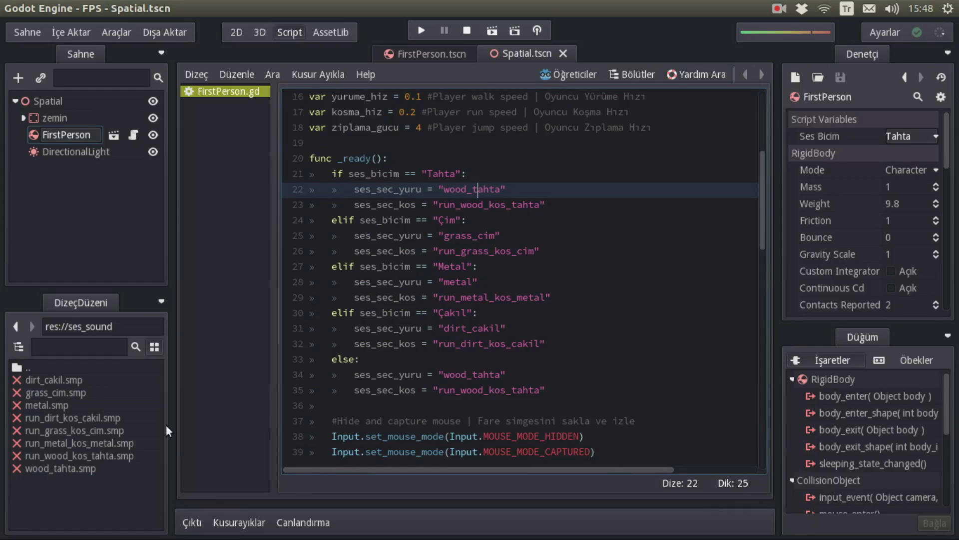
left_click_drag(444, 205, 528, 205)
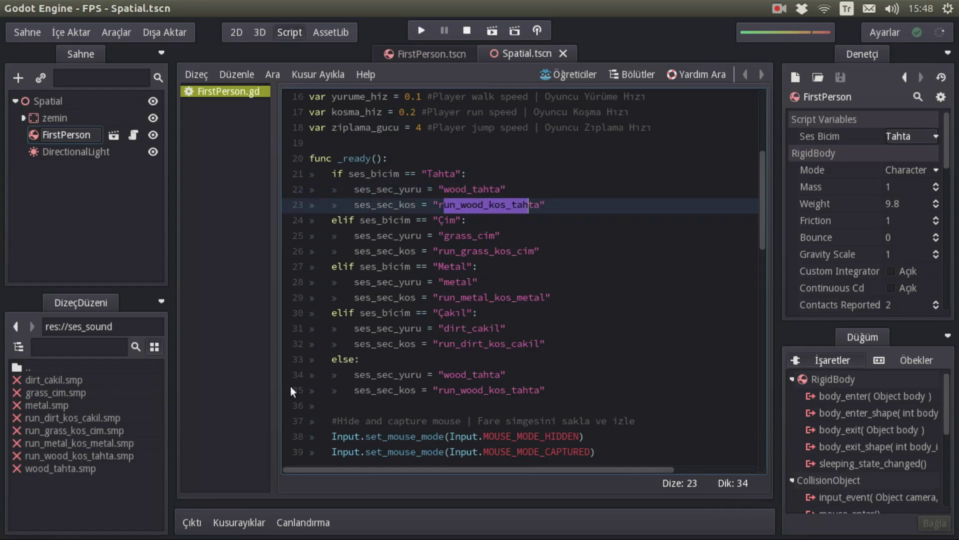
key("Right")
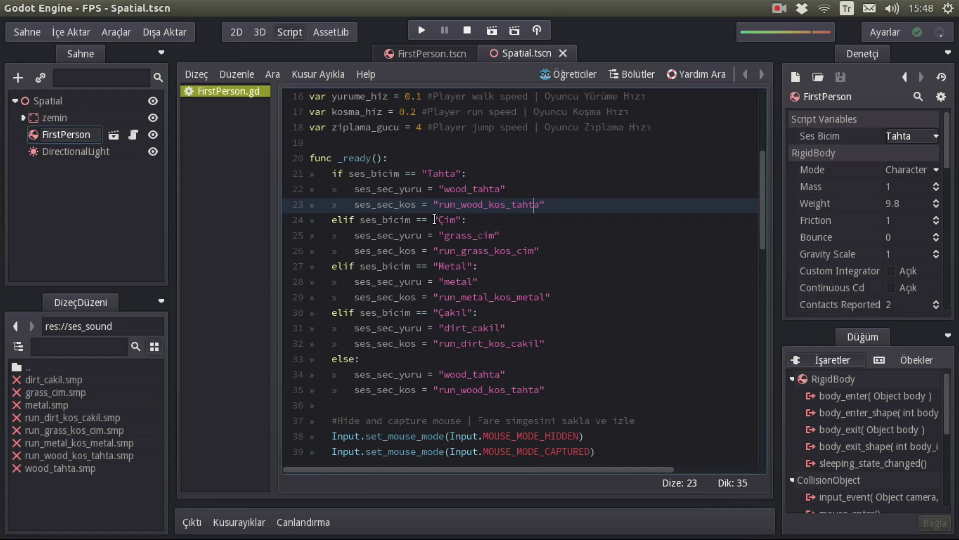
left_click_drag(443, 220, 462, 220)
left_click_drag(444, 282, 464, 282)
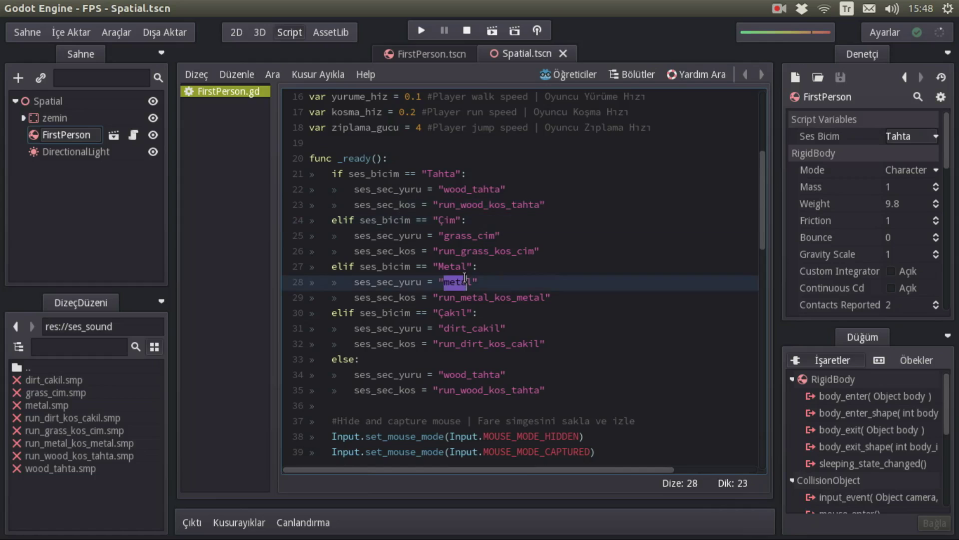
left_click(456, 308)
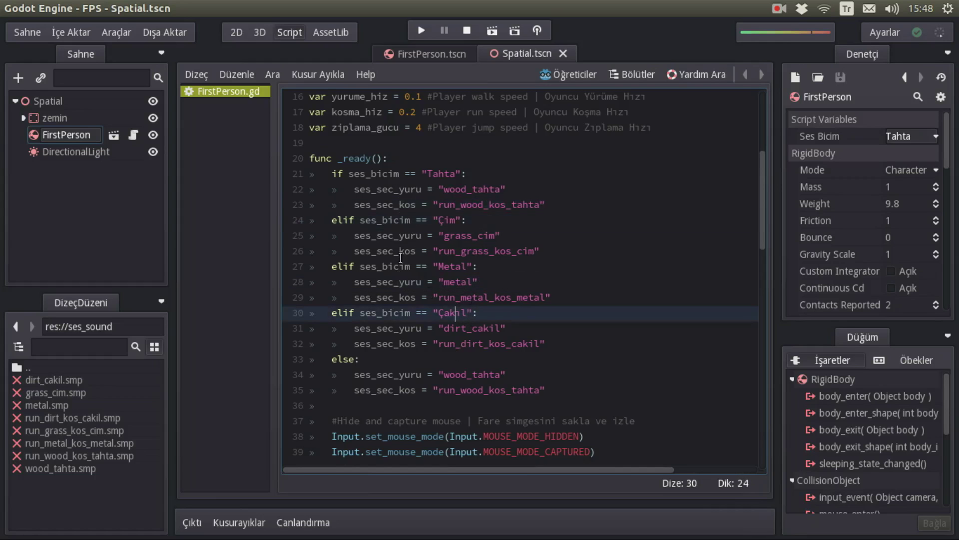
scroll(403, 194, "down", 4)
scroll(375, 236, "down", 1)
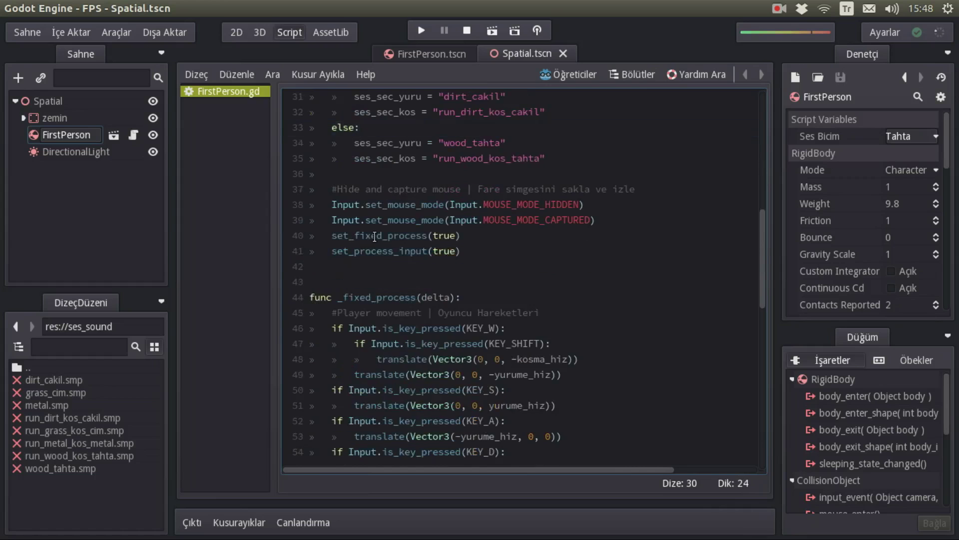
scroll(408, 208, "up", 1)
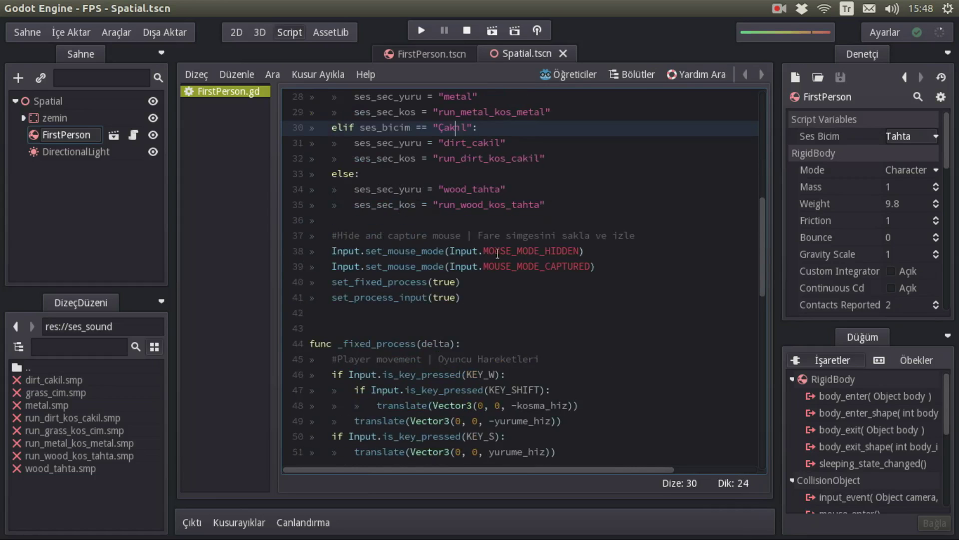
left_click_drag(560, 251, 467, 251)
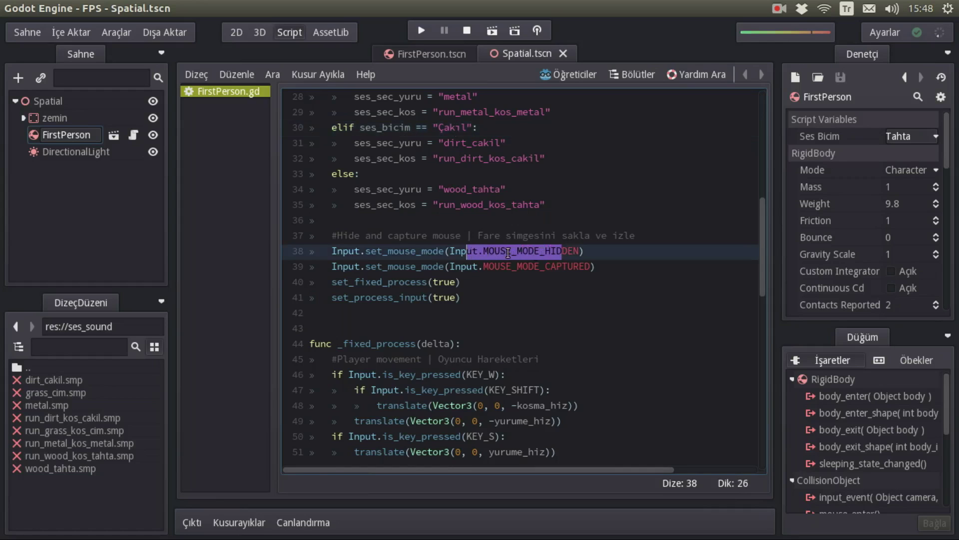
left_click(563, 251)
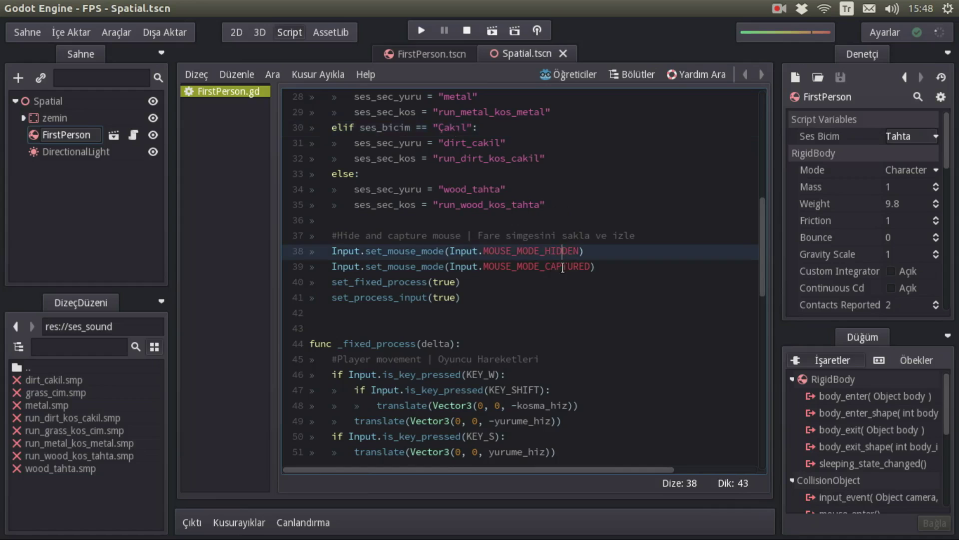
left_click_drag(573, 265, 471, 266)
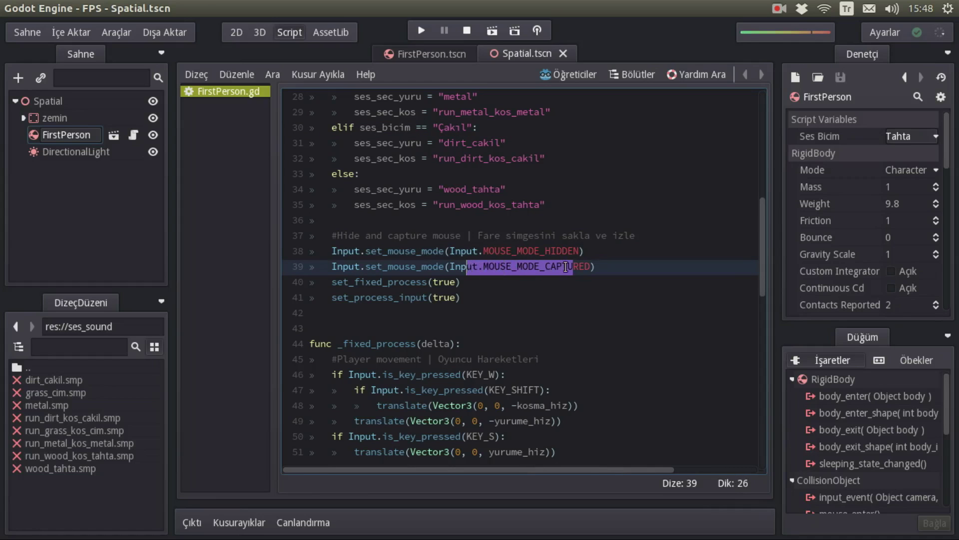
left_click(568, 266)
left_click_drag(578, 266, 508, 266)
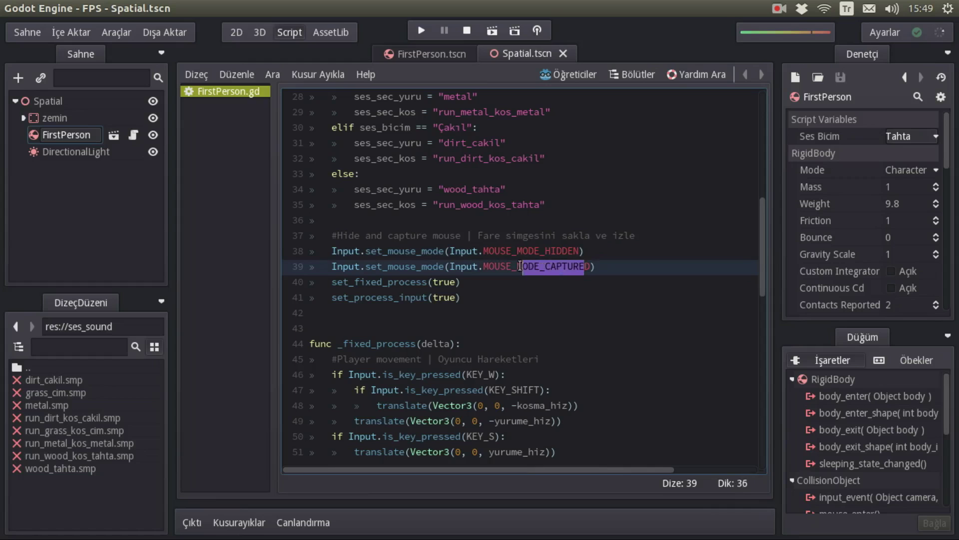
left_click(560, 272)
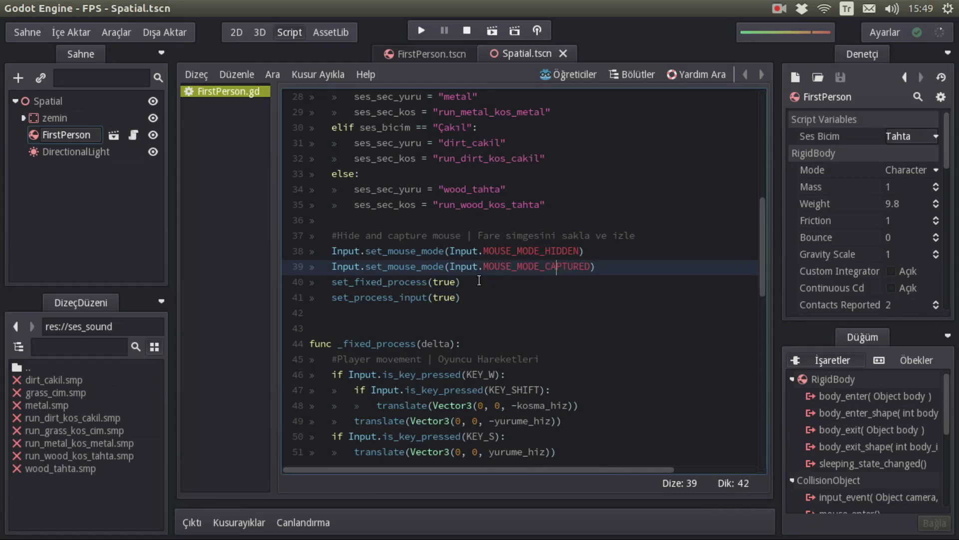
scroll(479, 280, "down", 1)
mouse_move(393, 236)
left_mouse_down()
mouse_move(418, 236)
mouse_move(423, 251)
left_mouse_up()
left_click(444, 246)
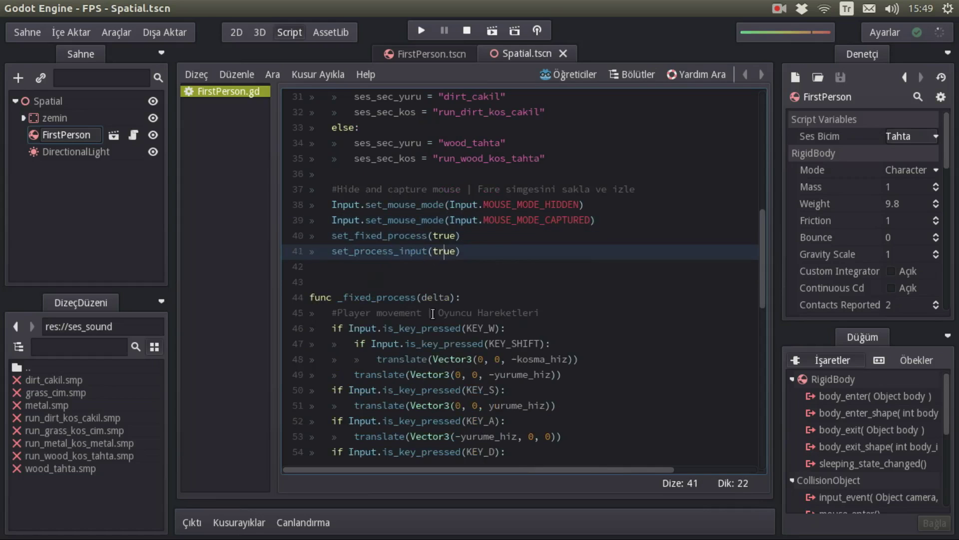
scroll(440, 197, "down", 2)
scroll(427, 189, "down", 1)
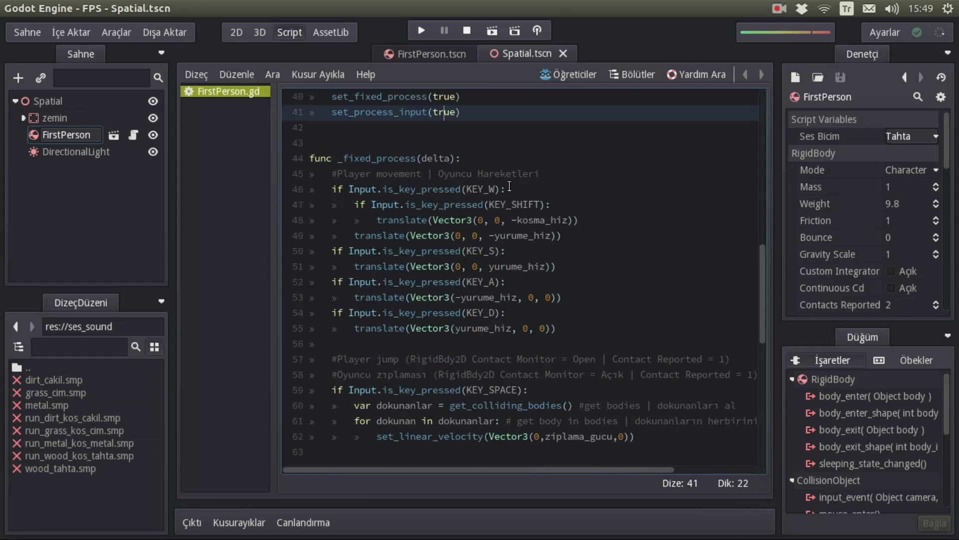
left_click_drag(506, 189, 456, 190)
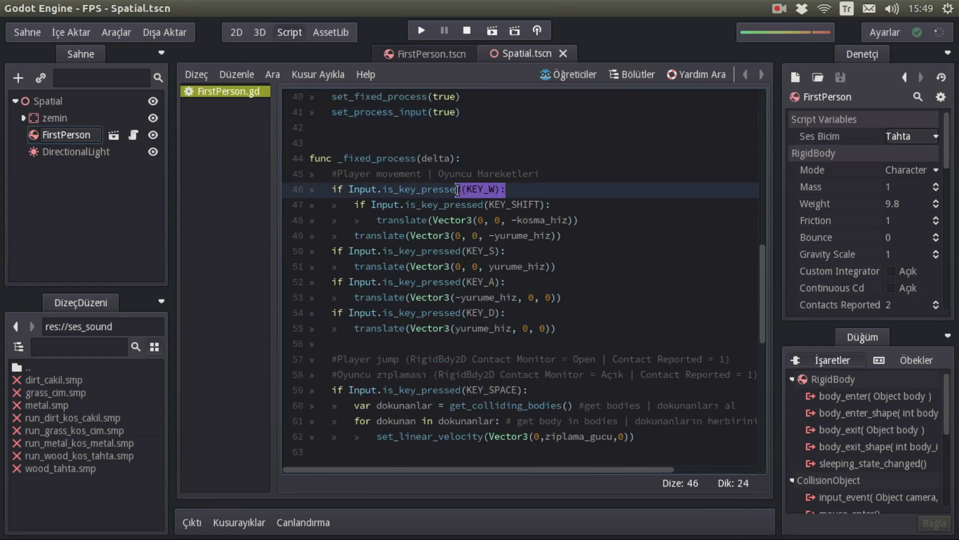
left_click_drag(444, 251, 478, 328)
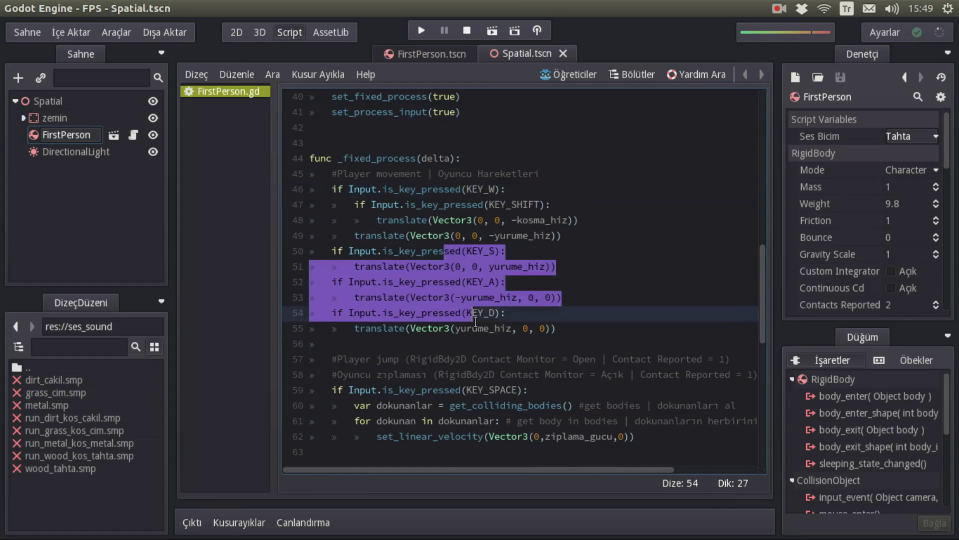
left_click(518, 247)
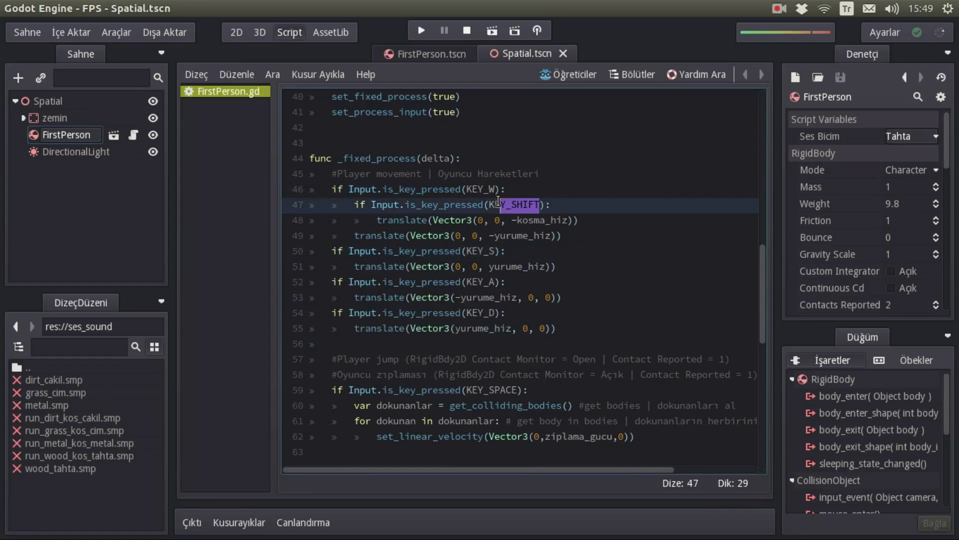
left_click_drag(511, 219, 540, 220)
left_click(528, 220)
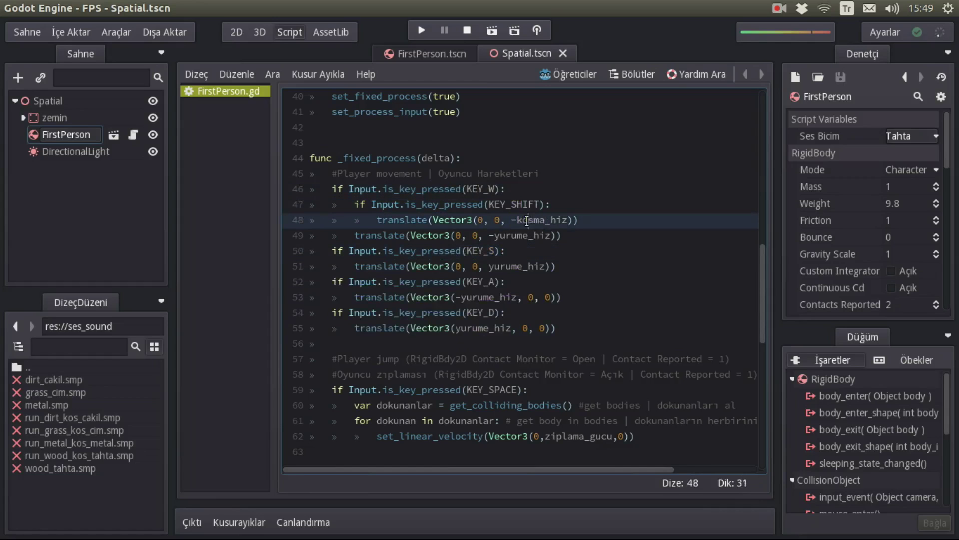
scroll(495, 230, "down", 3)
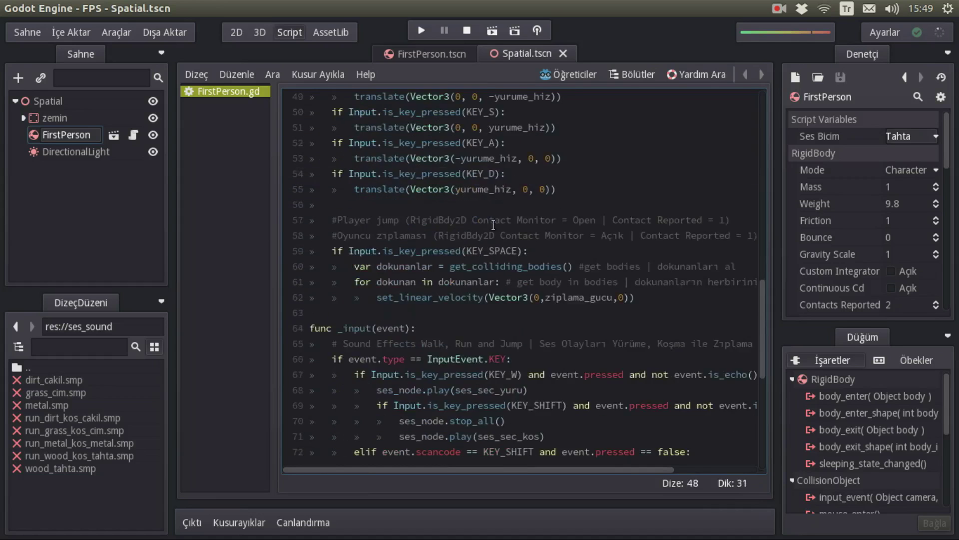
scroll(478, 210, "down", 1)
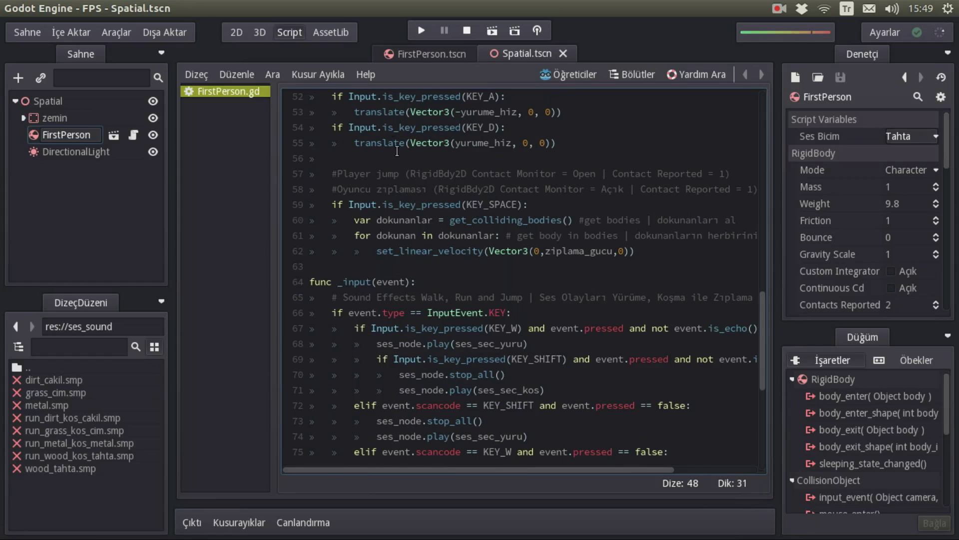
left_click_drag(365, 205, 489, 204)
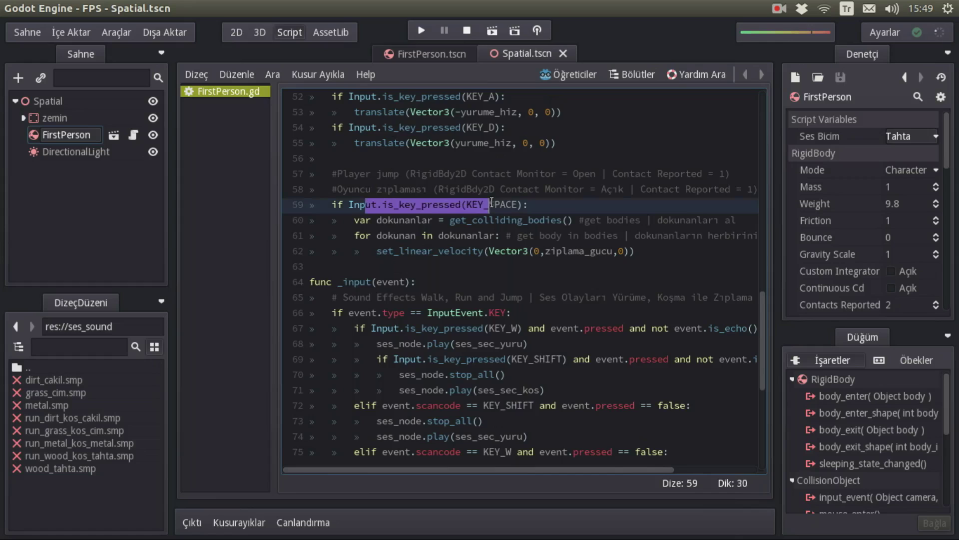
left_click(505, 223)
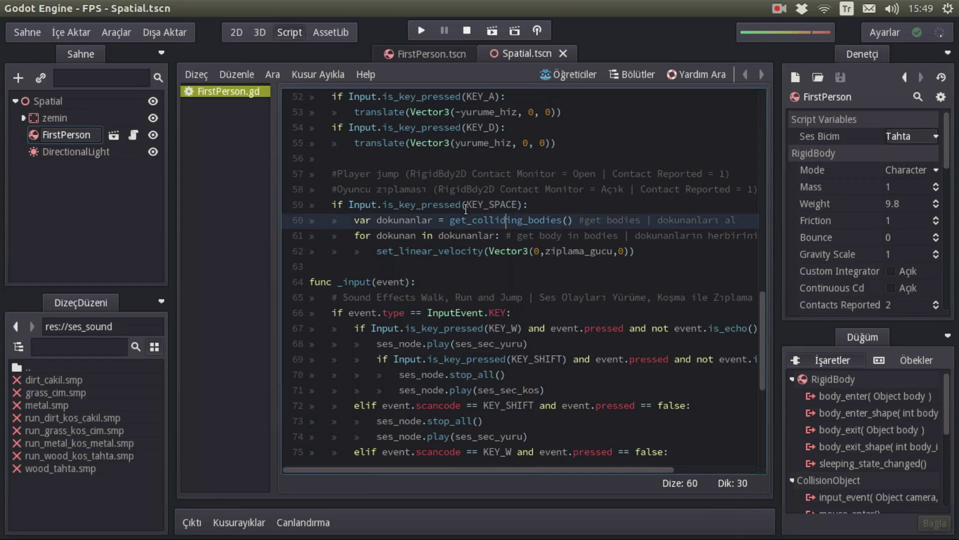
left_click_drag(552, 219, 449, 220)
left_click(523, 220)
scroll(832, 205, "down", 5)
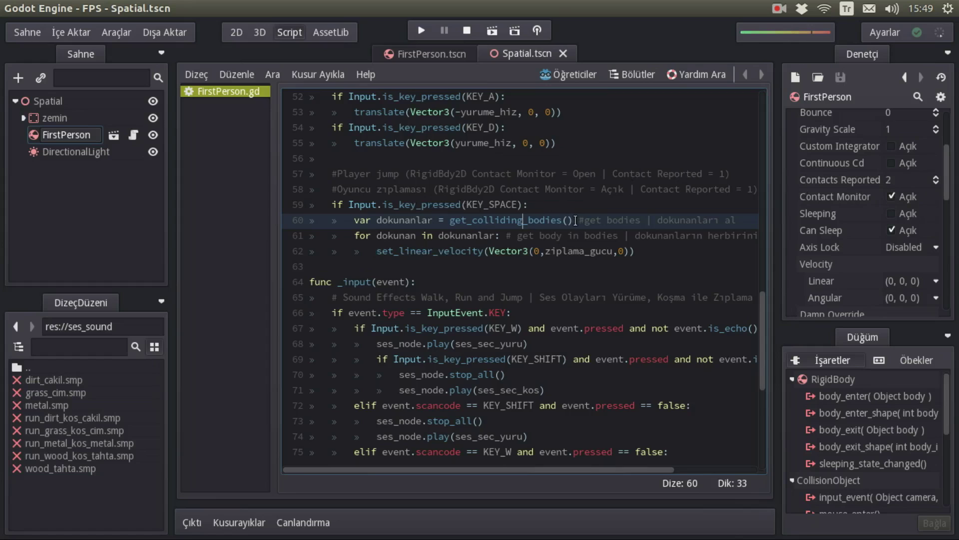
Expand zemin to show CollisionShape and TestCube while highlighting jump code lines 60–62
left_click_drag(577, 219, 355, 220)
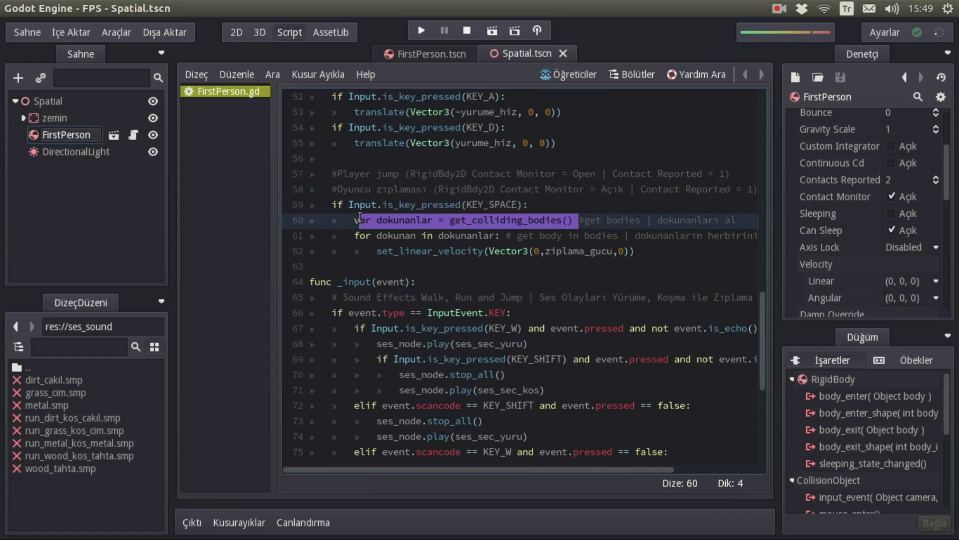
left_click(23, 118)
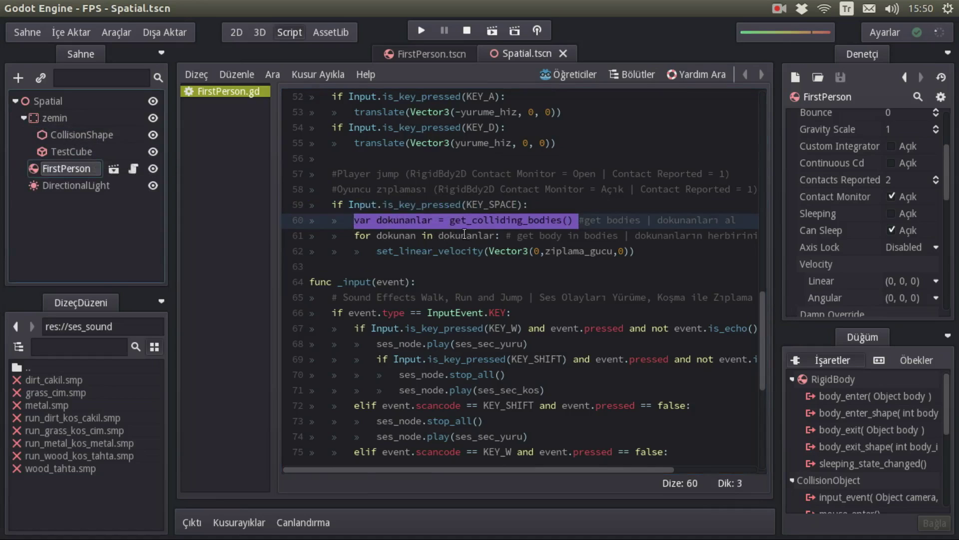
left_click_drag(478, 235, 366, 234)
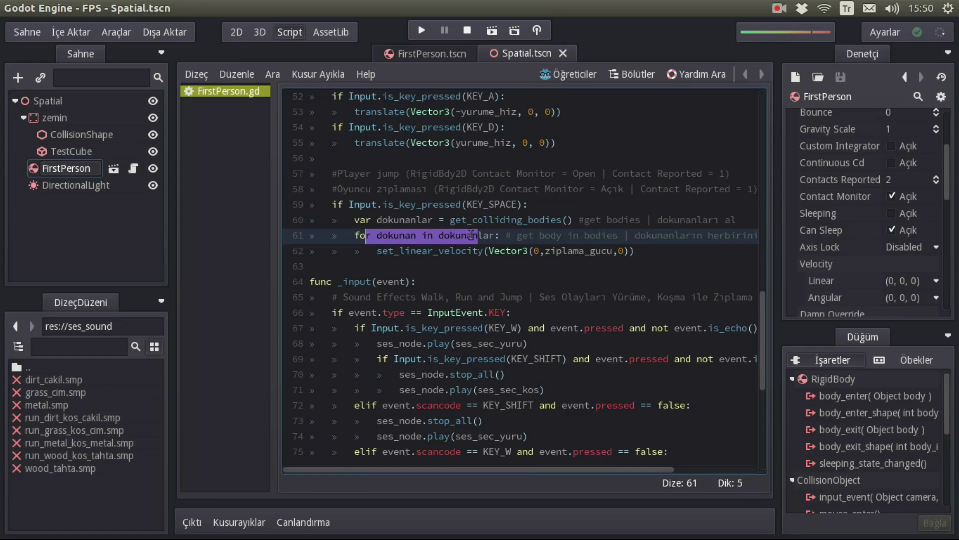
left_click_drag(438, 251, 594, 252)
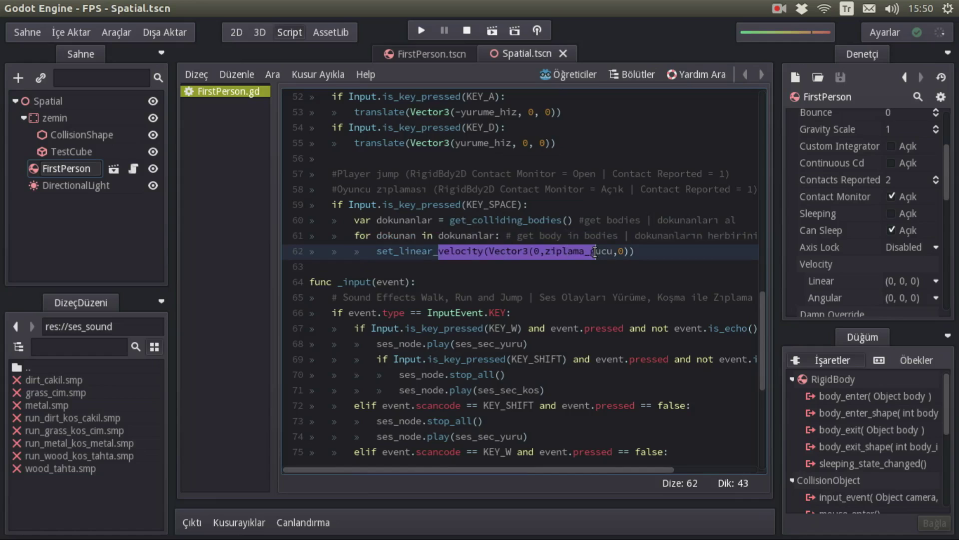
Point out the ziplama_gucu jump strength and the set_linear_velocity call on line 62
left_click(595, 252)
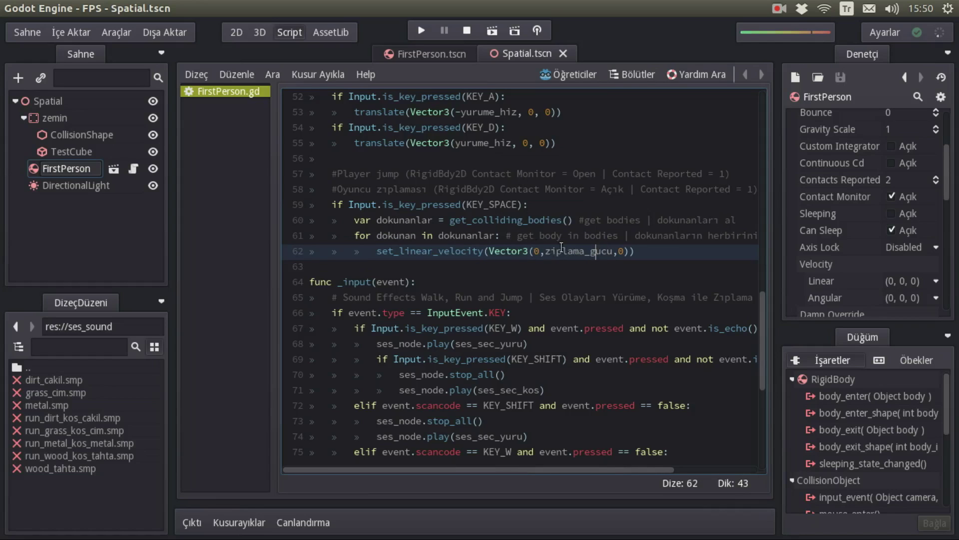
double_click(562, 249)
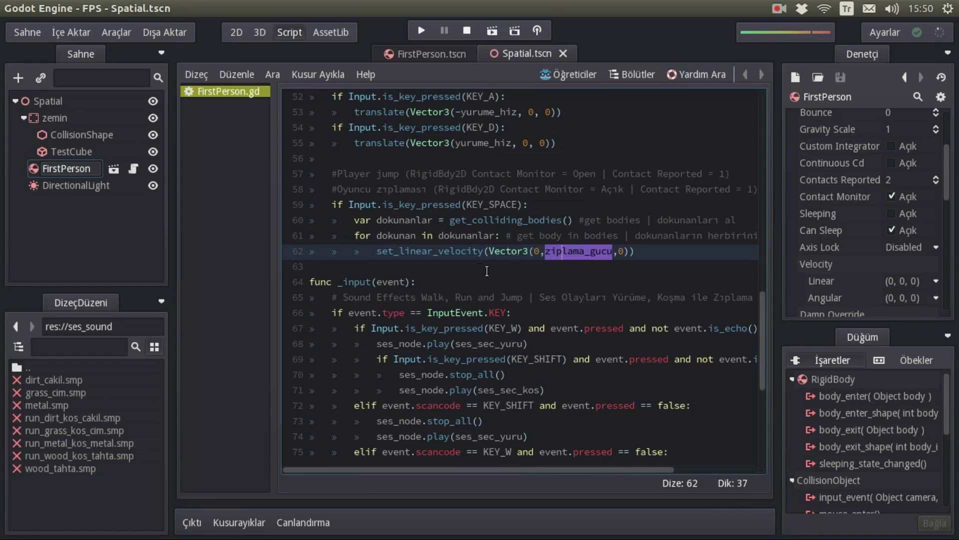
left_click(462, 266)
left_click_drag(479, 250, 405, 251)
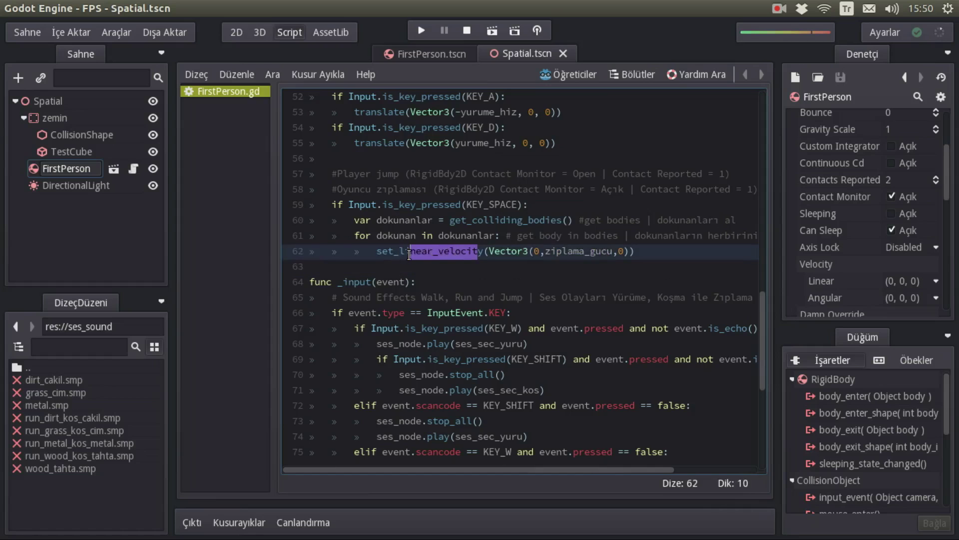
left_click(439, 250)
scroll(438, 260, "down", 2)
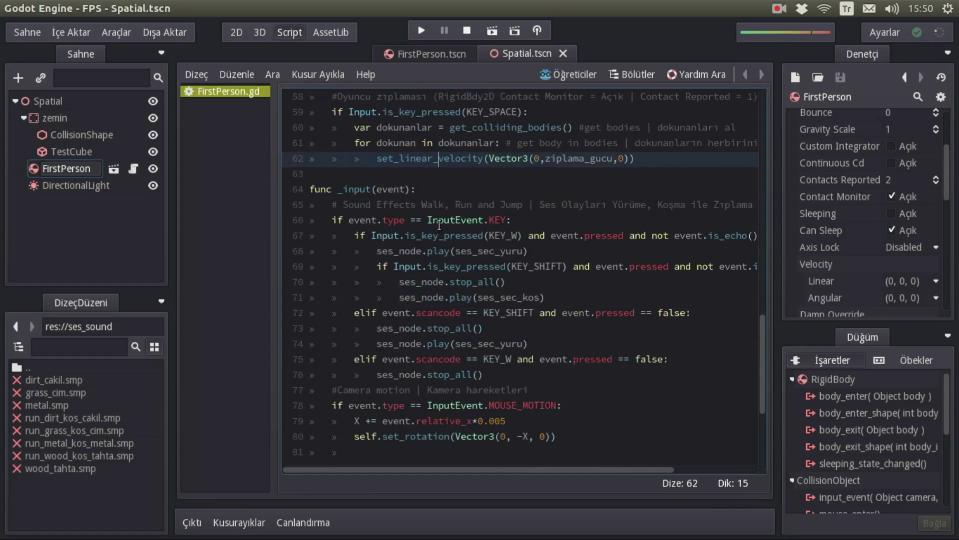
double_click(563, 160)
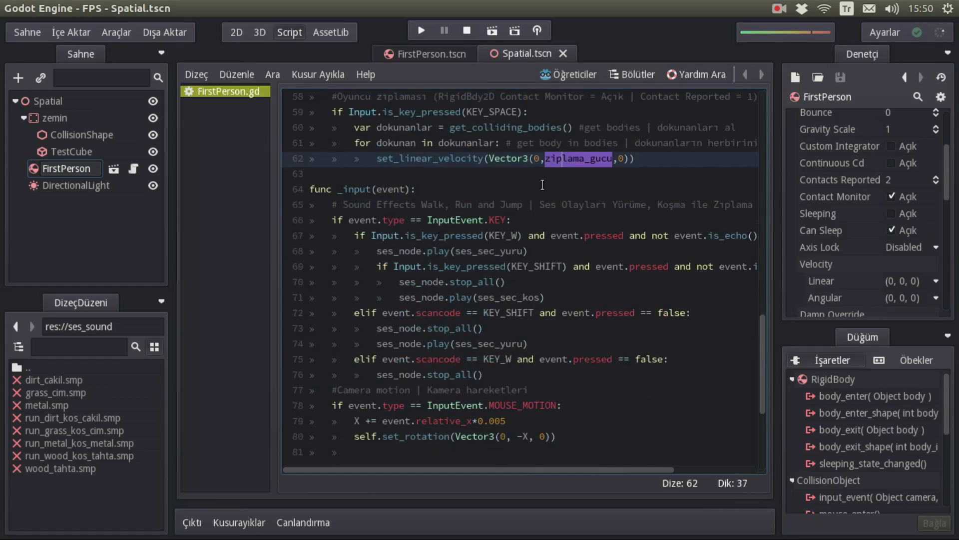
scroll(441, 230, "up", 3)
scroll(440, 229, "up", 4)
scroll(441, 230, "up", 2)
scroll(441, 230, "up", 3)
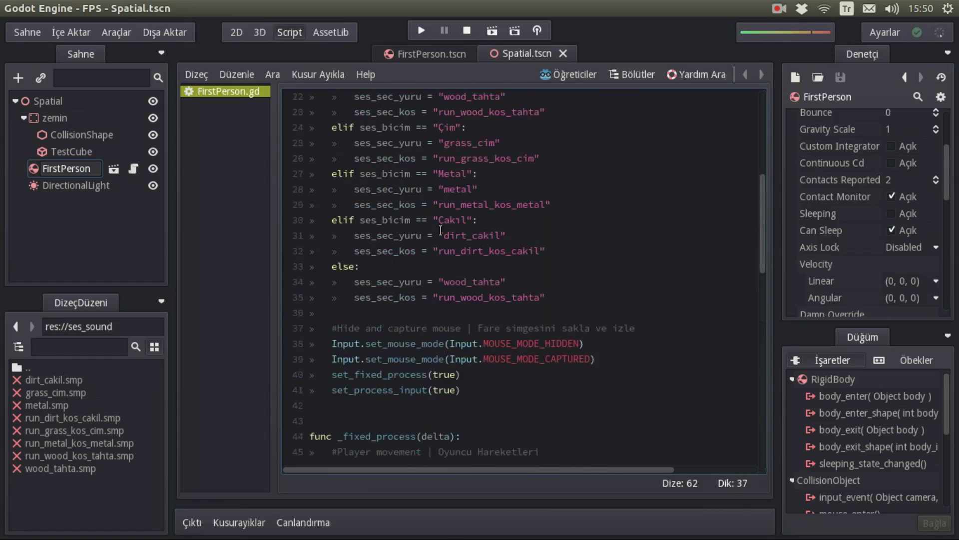
scroll(441, 230, "up", 5)
scroll(441, 230, "up", 1)
left_click(416, 313)
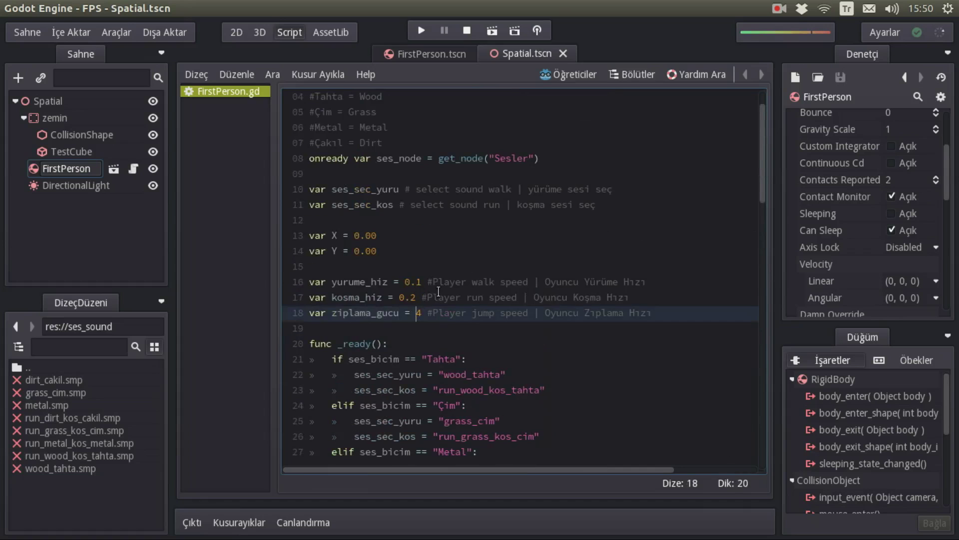
scroll(454, 266, "down", 8)
scroll(455, 265, "down", 7)
scroll(454, 265, "down", 2)
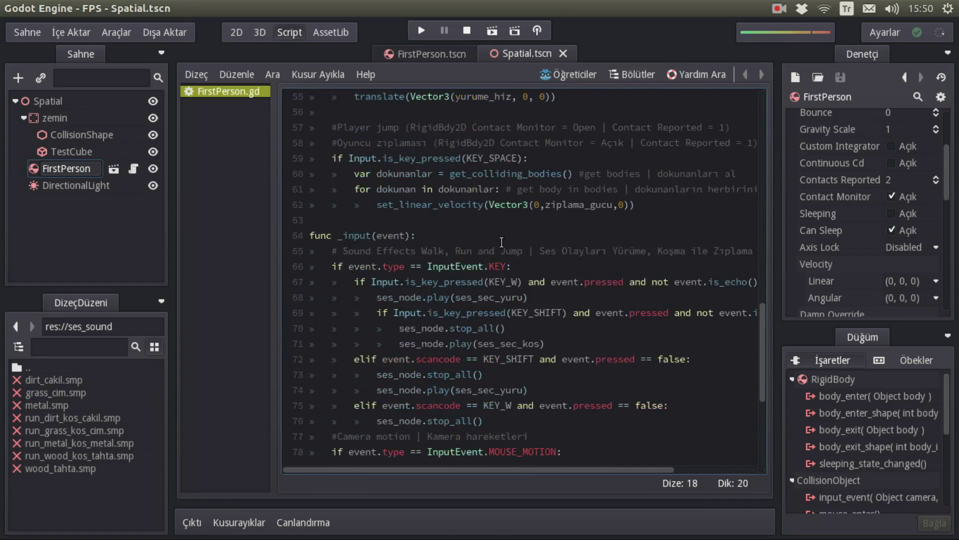
scroll(454, 266, "down", 1)
left_click(376, 189)
left_click(421, 210)
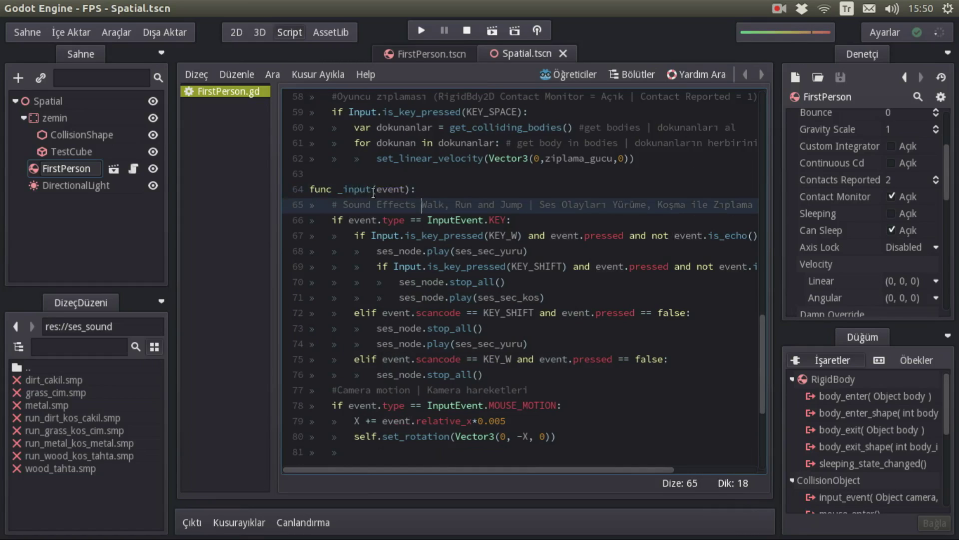
scroll(428, 208, "down", 1)
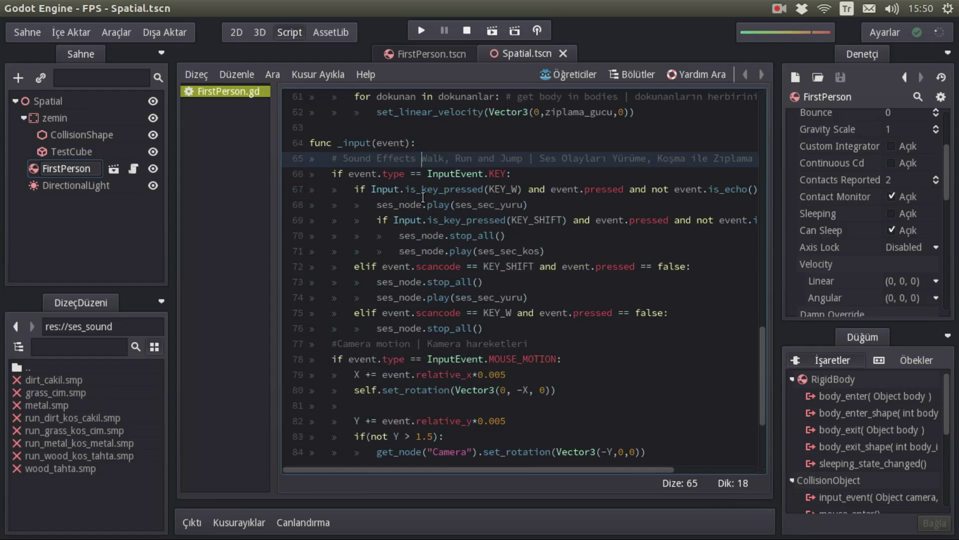
scroll(422, 198, "down", 1)
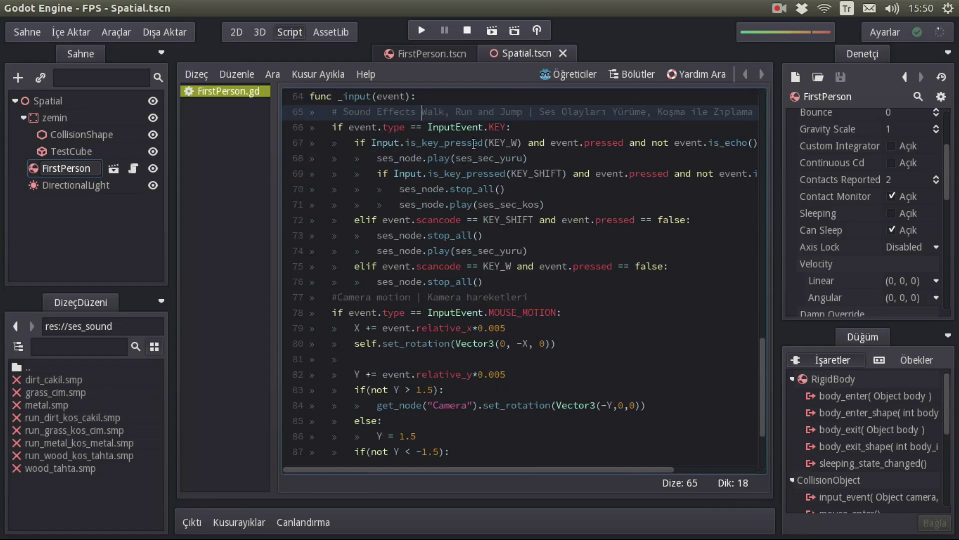
left_click_drag(519, 143, 489, 143)
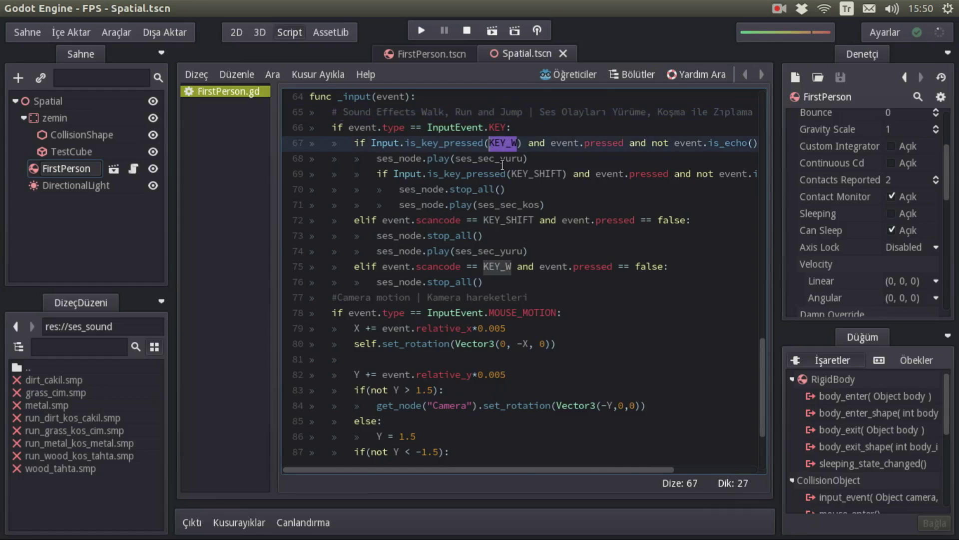
left_click(451, 194)
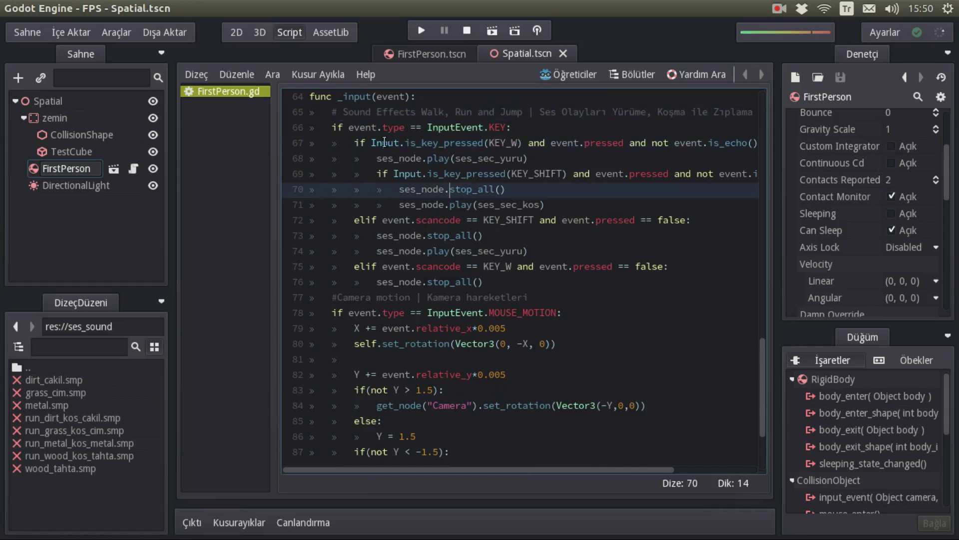
left_click_drag(400, 143, 518, 143)
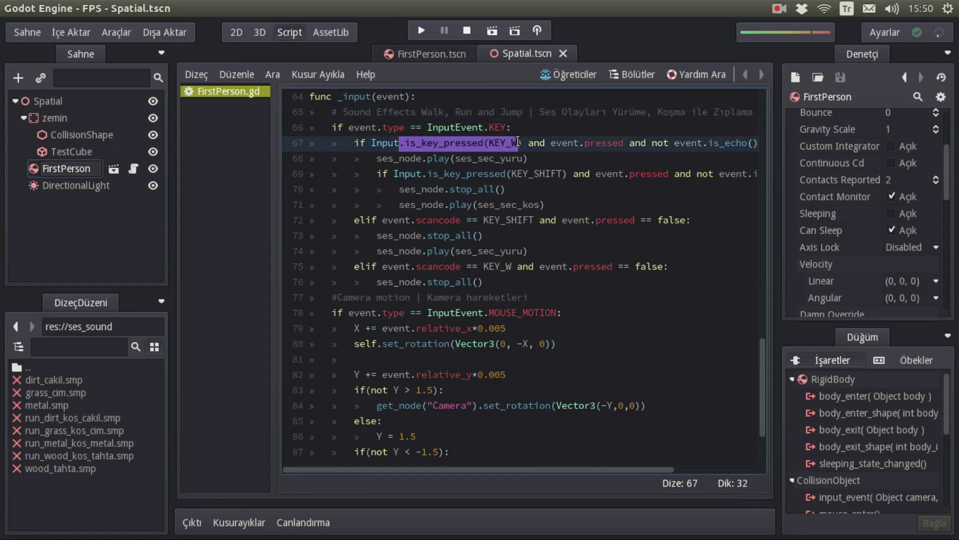
left_click_drag(562, 142, 611, 144)
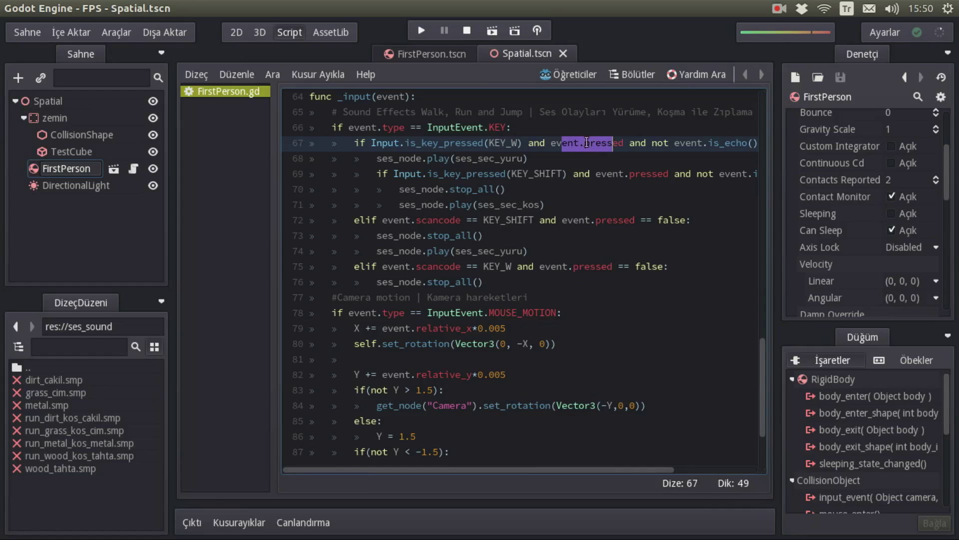
double_click(515, 142)
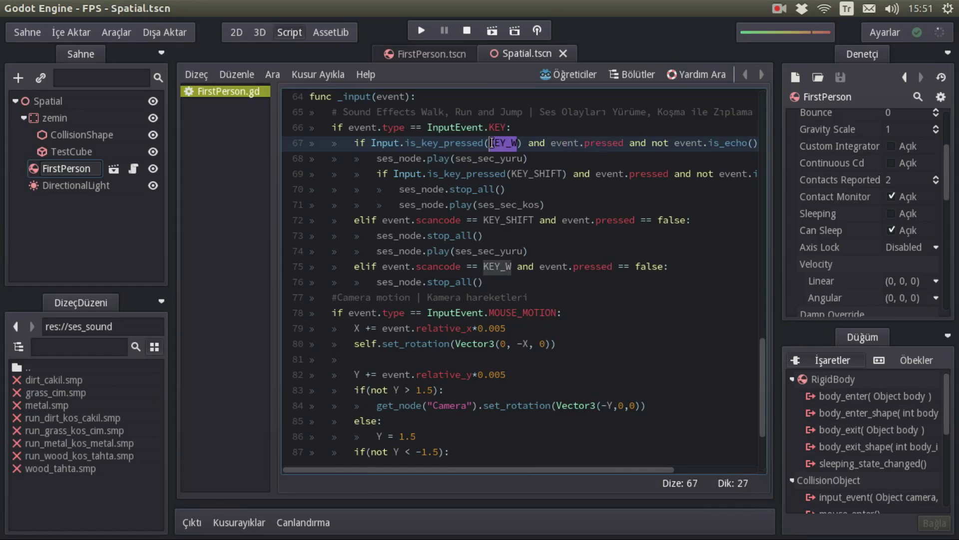
left_click(524, 150)
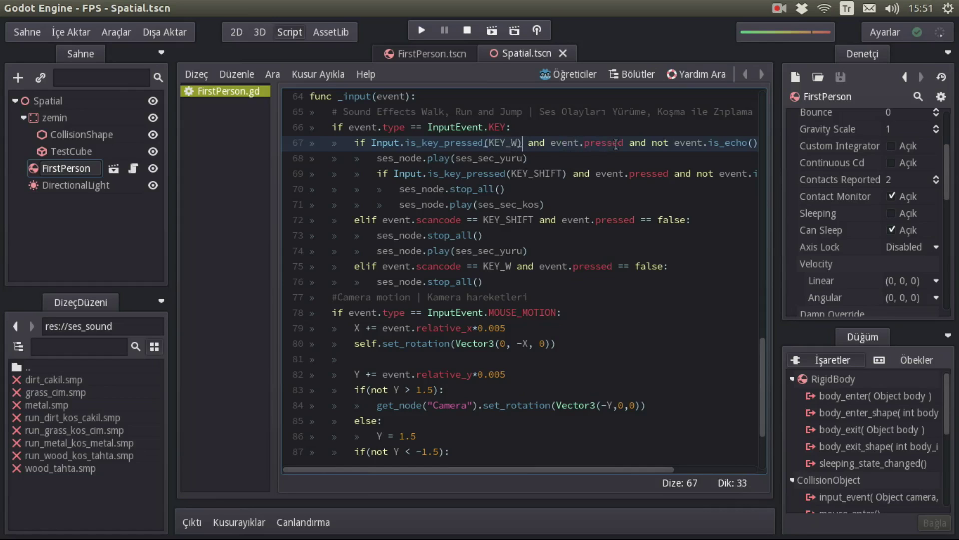
left_click_drag(618, 143, 568, 143)
left_click(583, 143)
left_click_drag(617, 469, 658, 469)
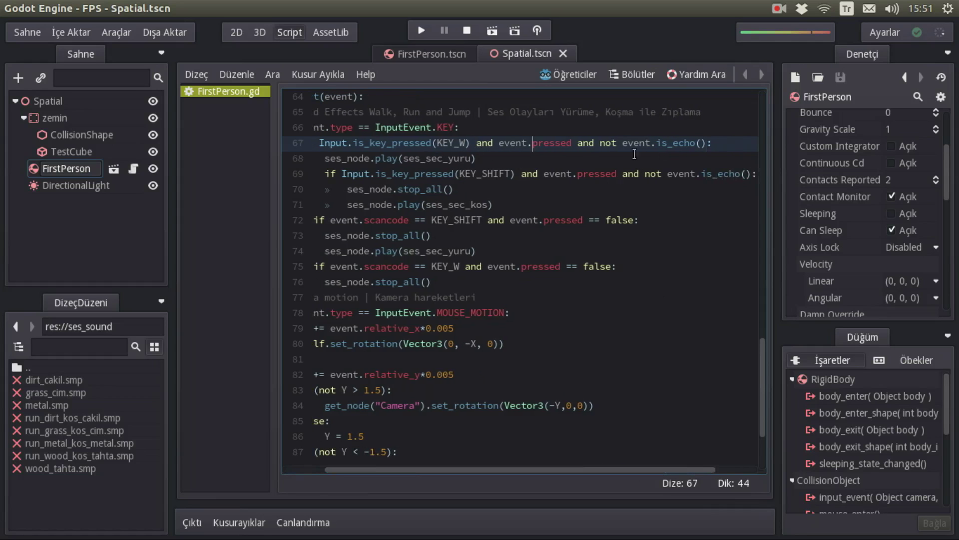
left_click(603, 143)
key("shift+End")
left_click_drag(715, 143, 622, 143)
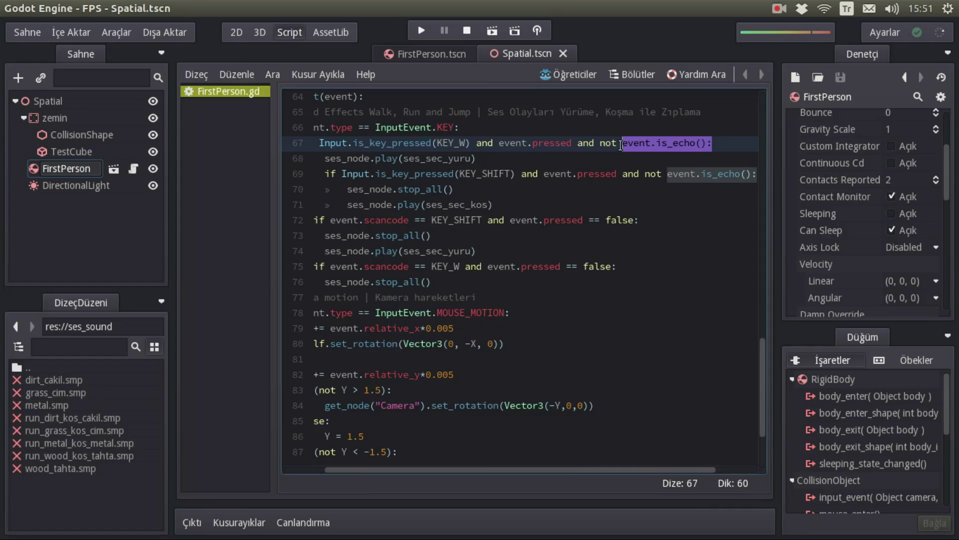
left_click(634, 143)
triple_click(652, 143)
left_click(604, 143)
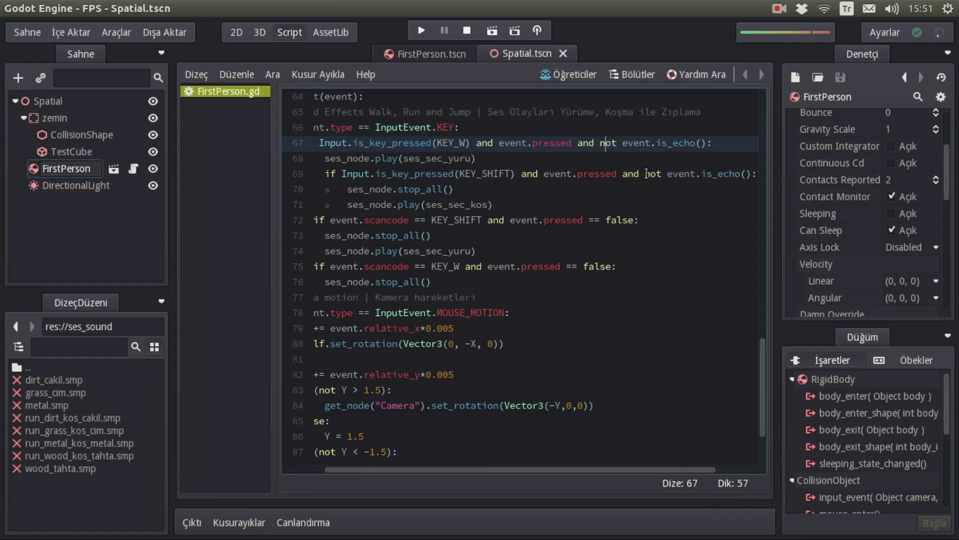
left_click_drag(723, 174, 538, 174)
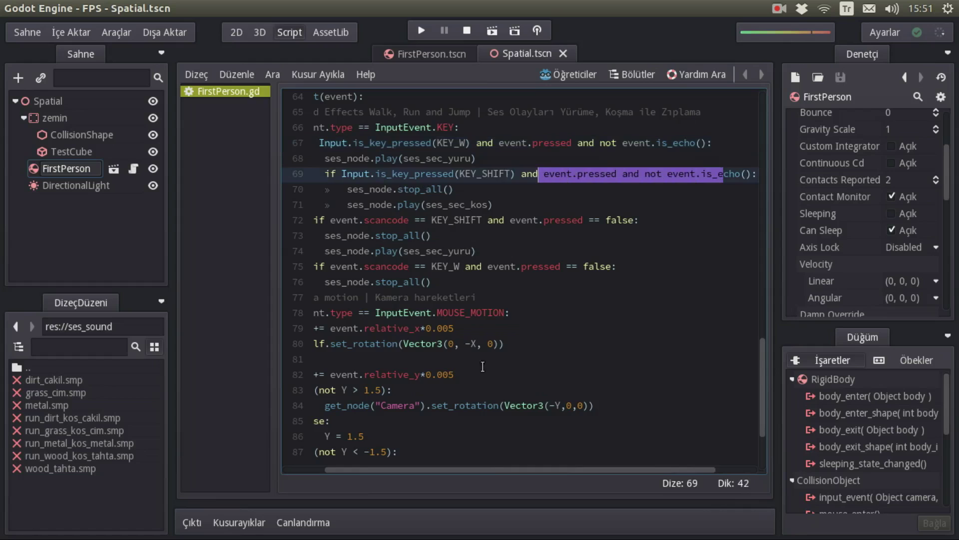
left_click_drag(495, 469, 453, 468)
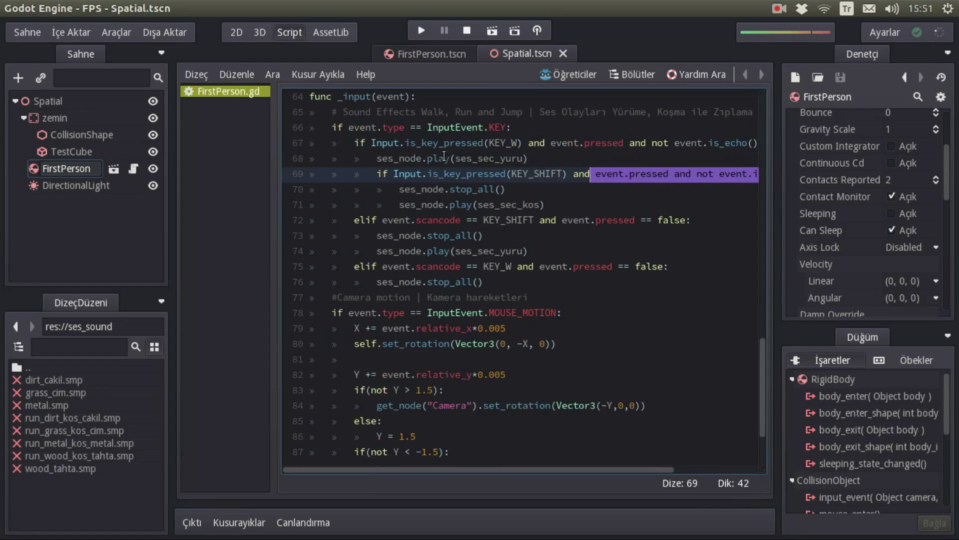
left_click_drag(532, 158, 434, 159)
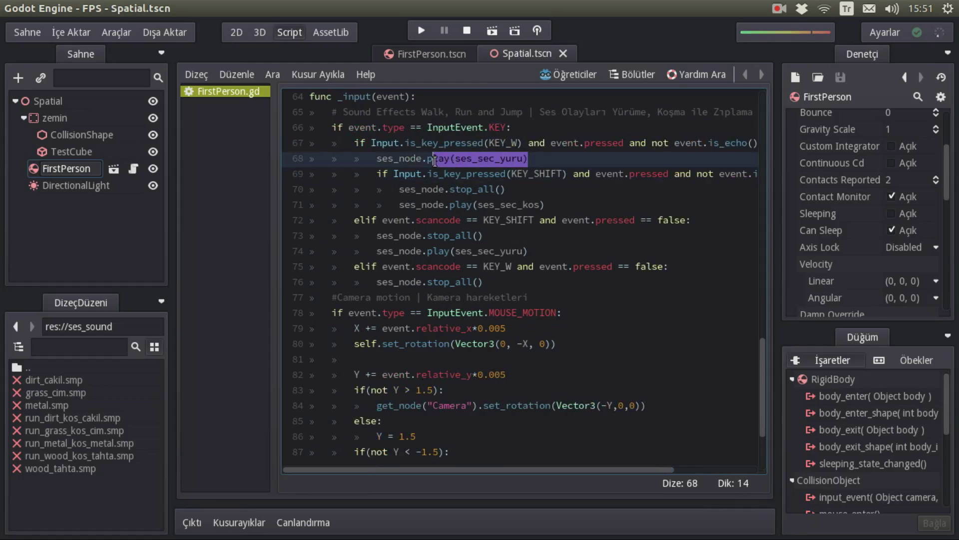
mouse_move(506, 190)
left_mouse_down()
mouse_move(425, 191)
mouse_move(541, 205)
left_mouse_up()
left_click(572, 200)
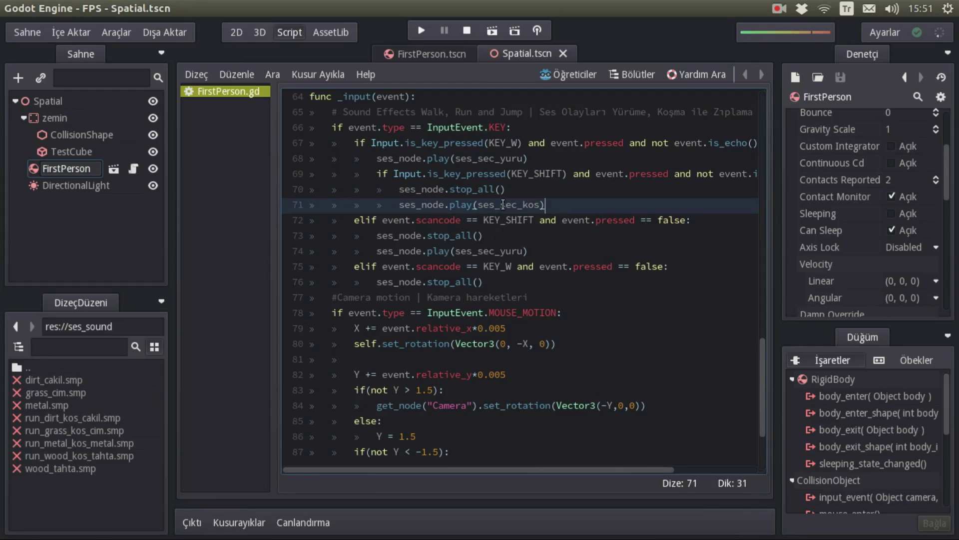
left_click_drag(508, 190, 438, 190)
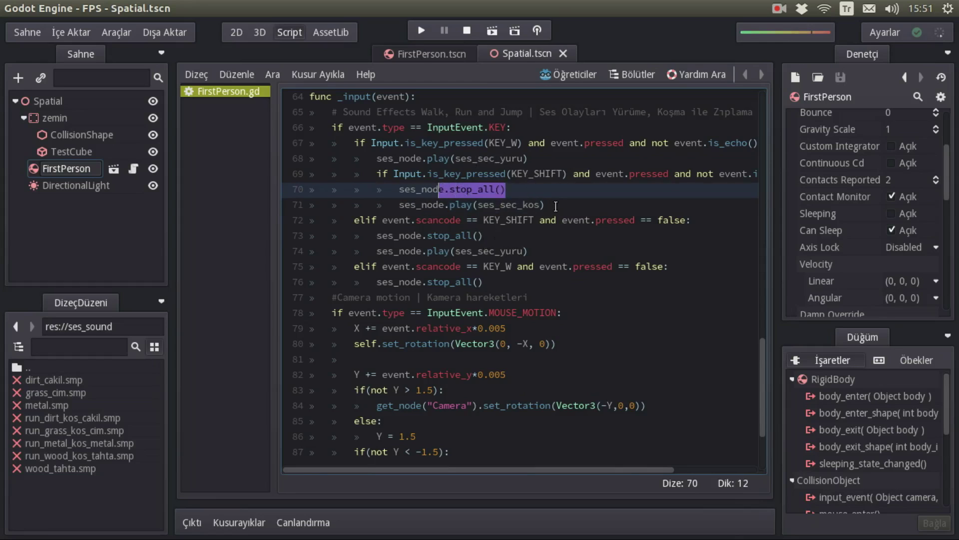
left_click_drag(556, 205, 487, 205)
left_click(490, 204)
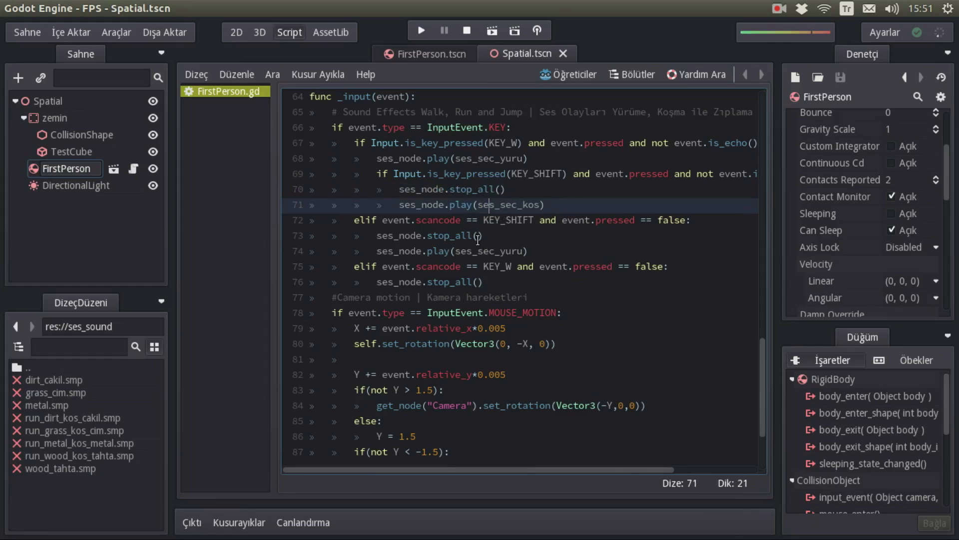
left_click_drag(439, 220, 513, 218)
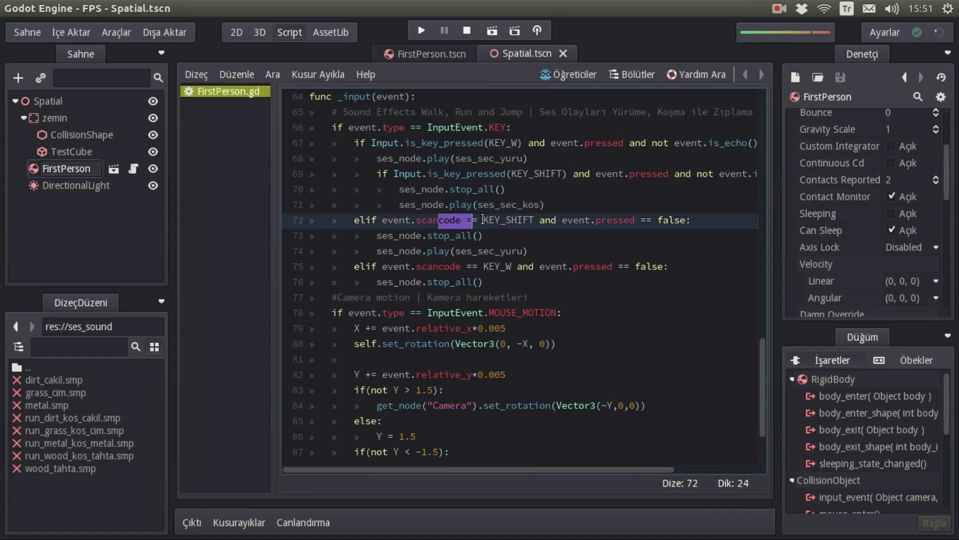
left_click_drag(607, 220, 677, 222)
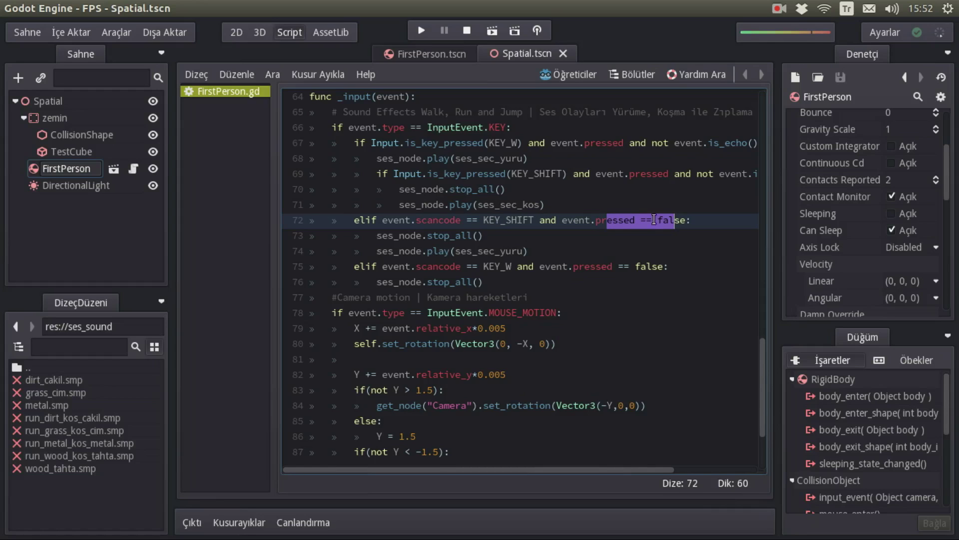
left_click(674, 220)
left_click_drag(686, 220, 584, 221)
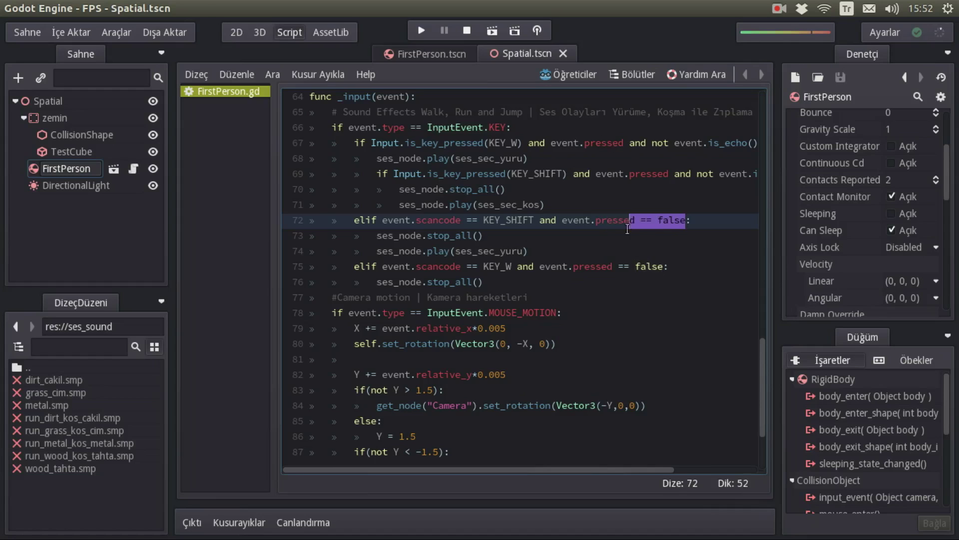
mouse_move(484, 235)
left_mouse_down()
mouse_move(410, 236)
mouse_move(517, 252)
left_mouse_up()
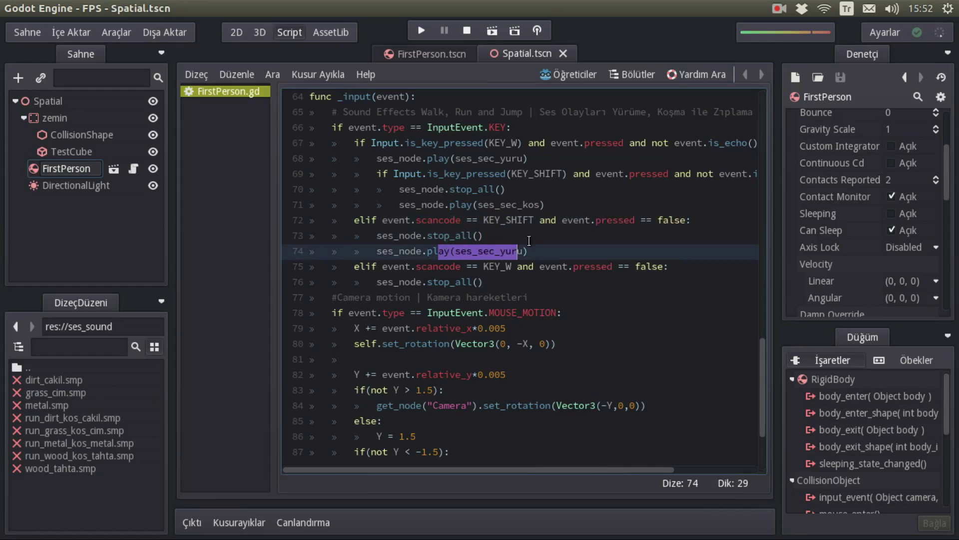
left_click(531, 249)
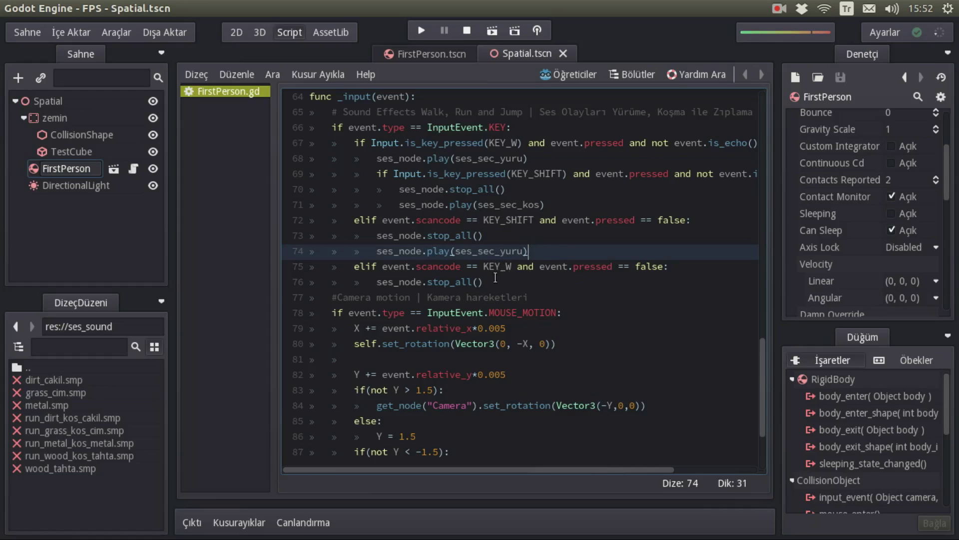
left_click_drag(483, 282, 375, 282)
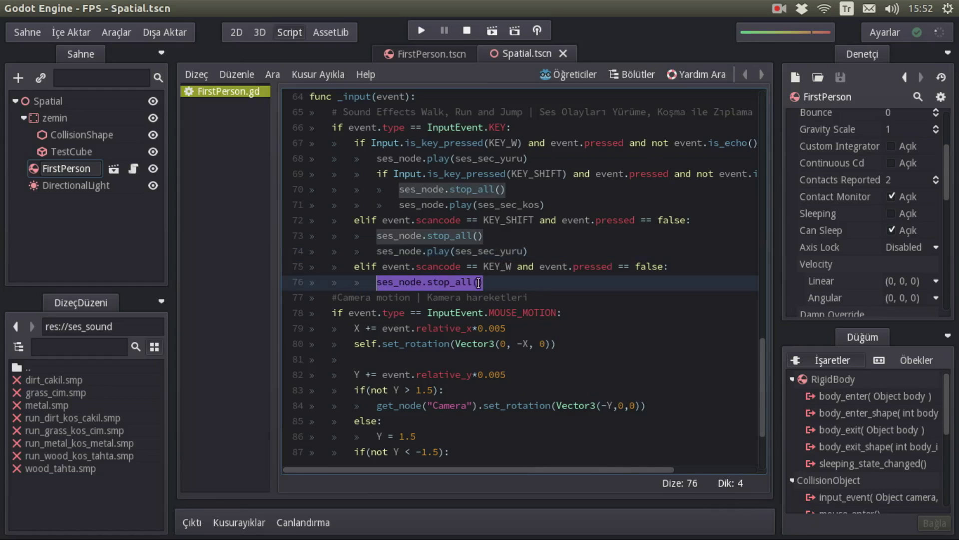
left_click(481, 282)
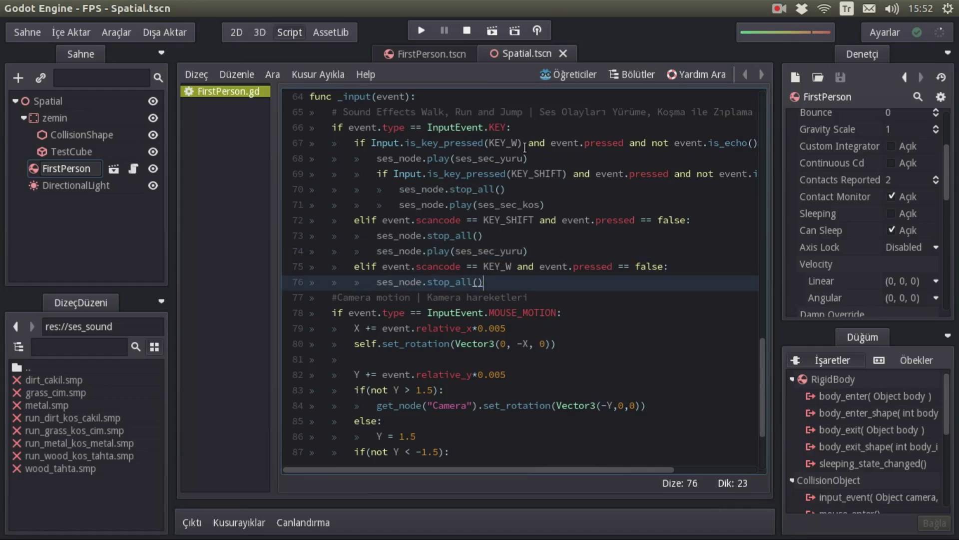
left_click_drag(524, 143, 487, 142)
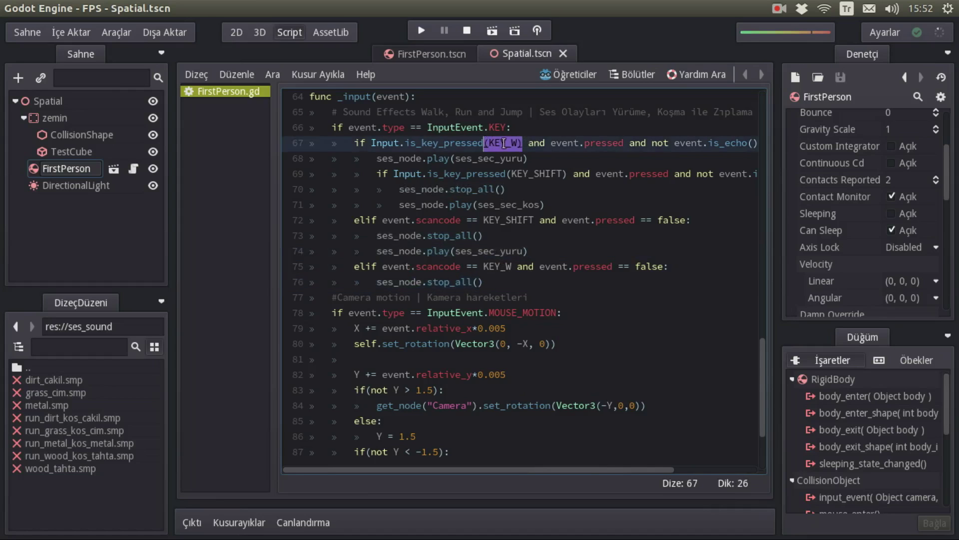
left_click(462, 189)
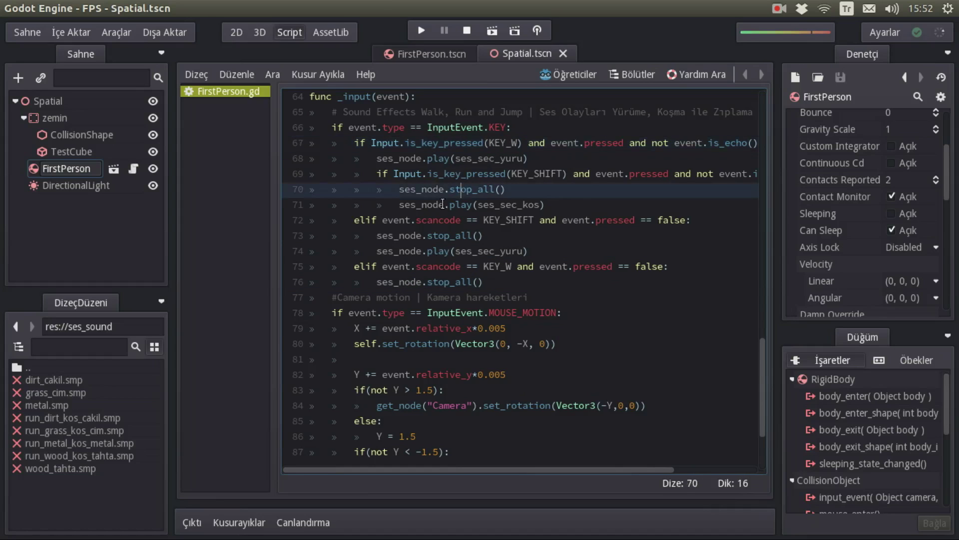
mouse_move(484, 143)
left_mouse_down()
mouse_move(532, 145)
mouse_move(524, 145)
left_mouse_up()
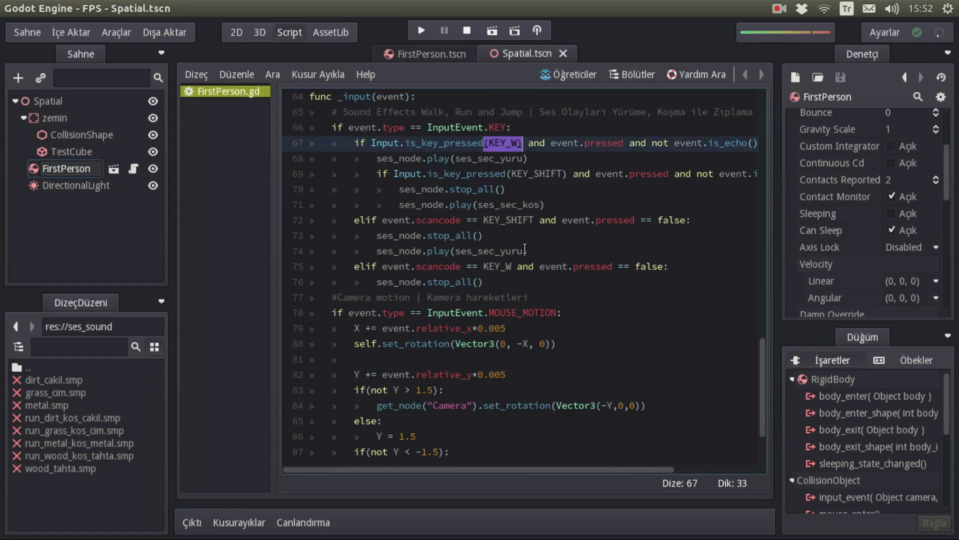
left_click_drag(526, 251, 377, 174)
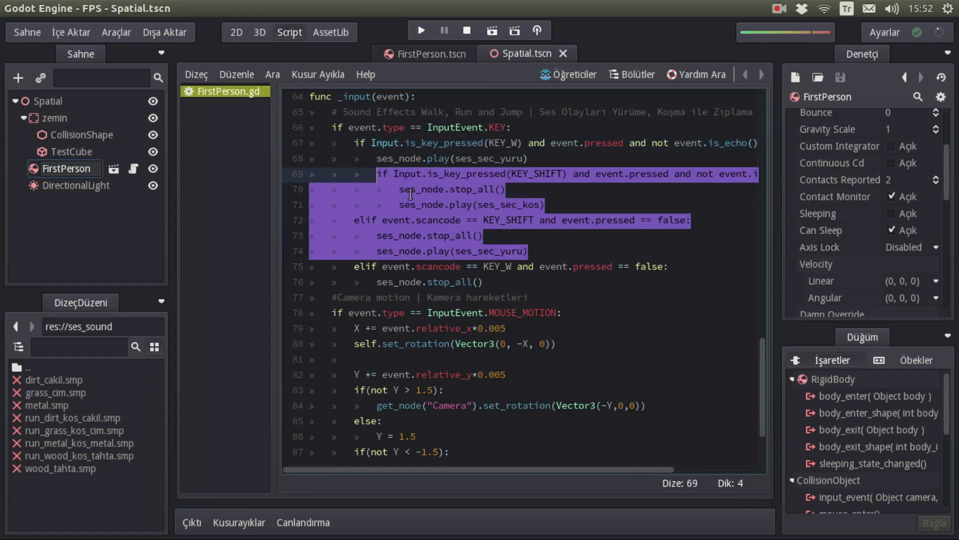
left_click(410, 194)
scroll(440, 185, "down", 2)
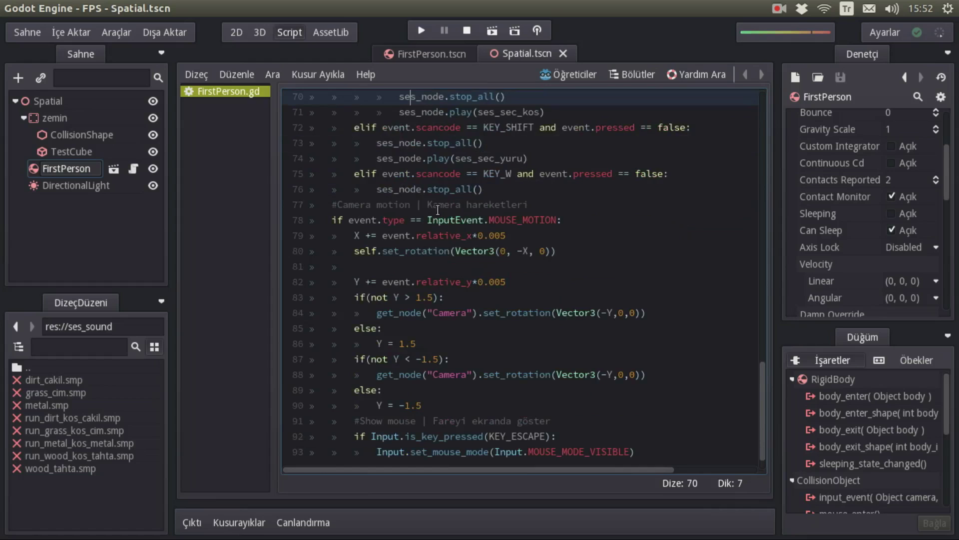
Highlight MOUSE_MOTION and relative_x in the mouse-look code on lines 78–80
double_click(525, 220)
left_click(516, 219)
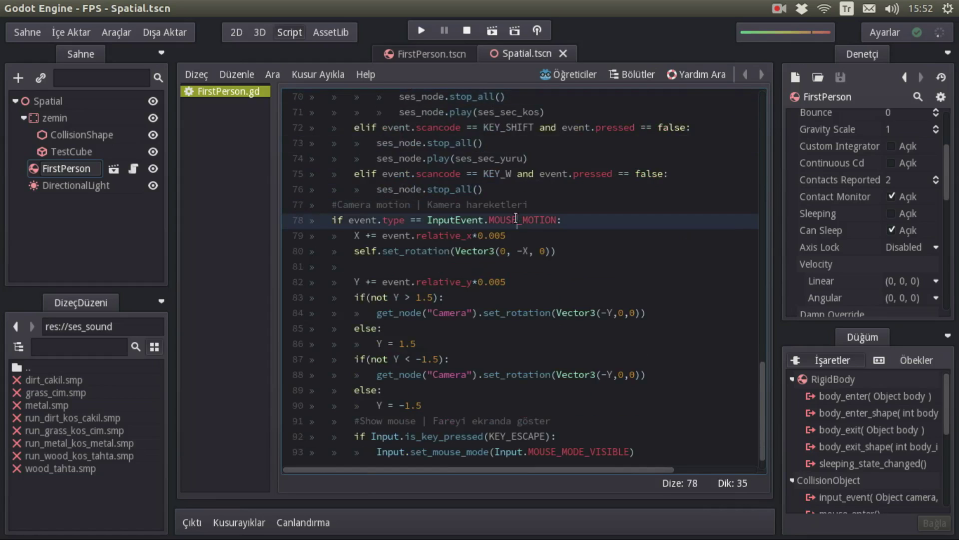
scroll(516, 220, "down", 1)
left_click_drag(544, 188, 500, 189)
left_click(522, 189)
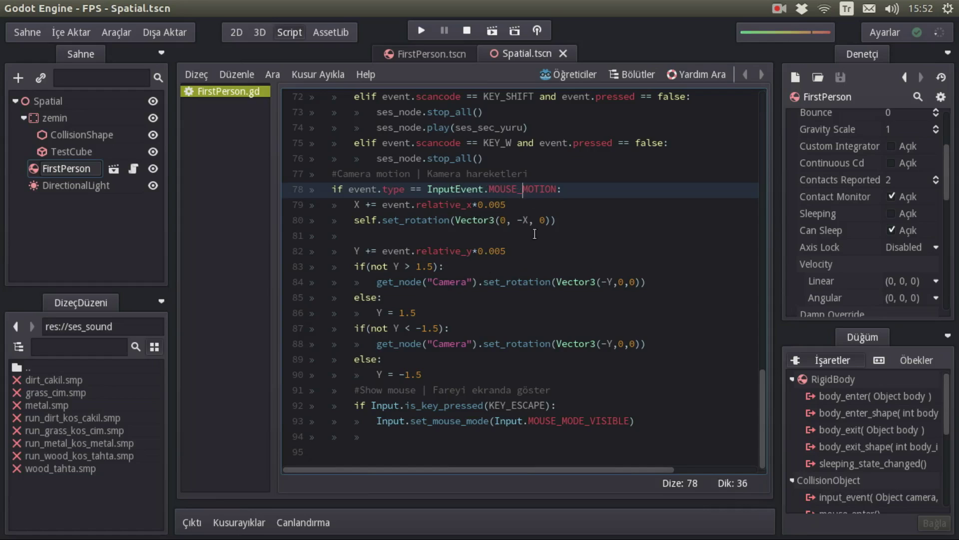
double_click(445, 204)
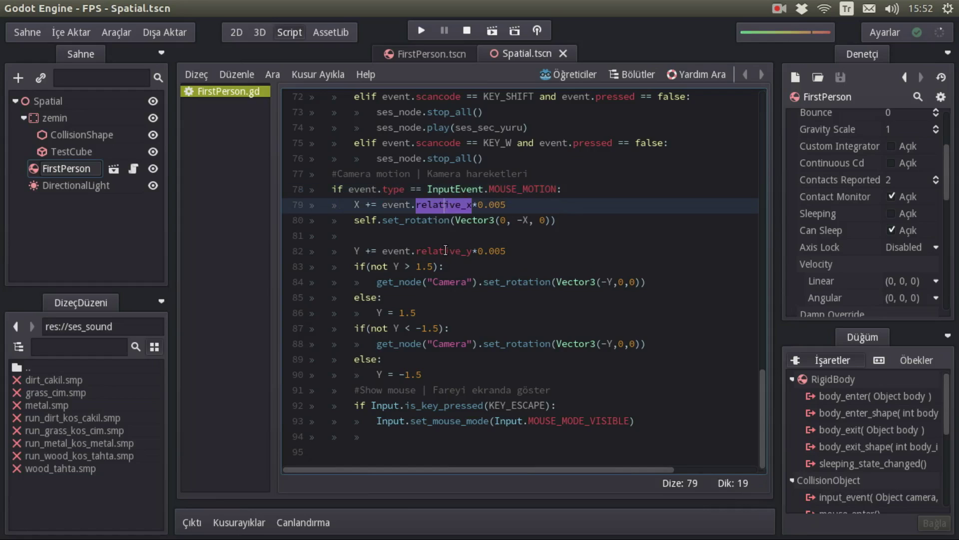
double_click(445, 250)
left_click(446, 267)
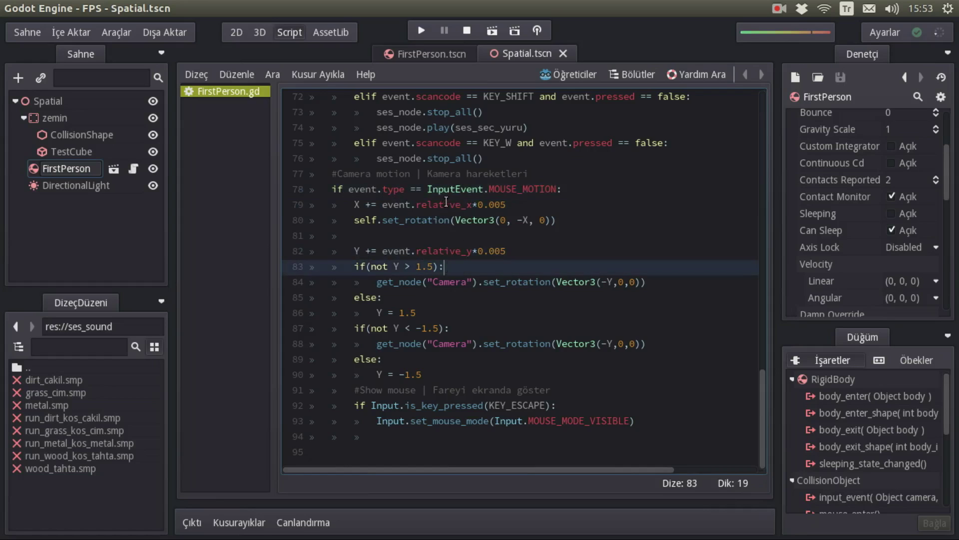
mouse_move(466, 204)
left_mouse_down()
mouse_move(428, 204)
mouse_move(432, 222)
left_mouse_up()
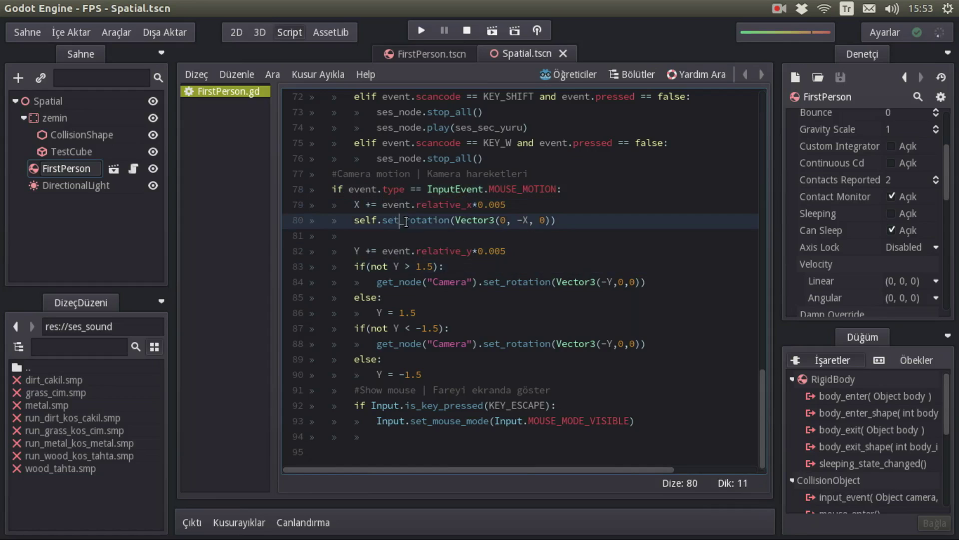
left_click(432, 222)
left_click_drag(425, 204, 460, 205)
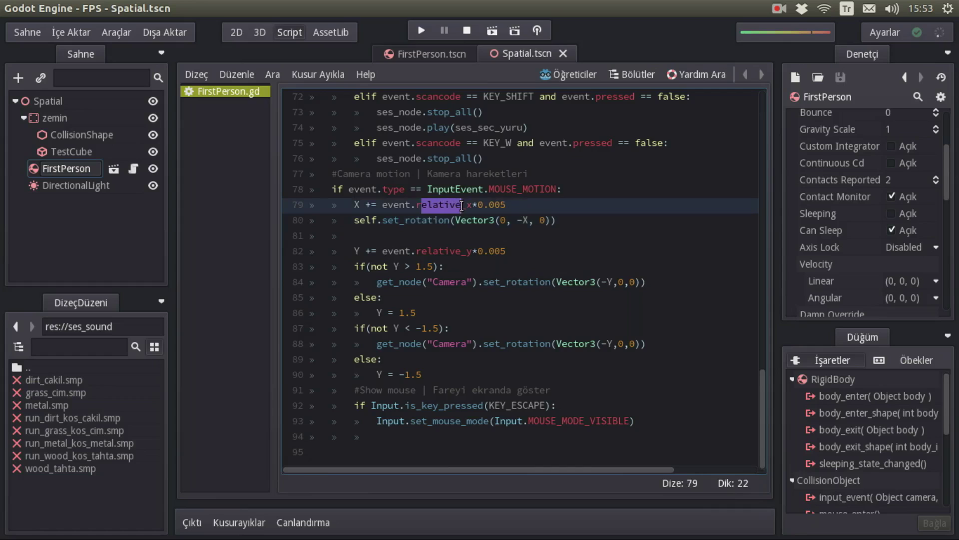
left_click(534, 220)
Mark relative_y and the -Y camera rotation on lines 82–84, then view FirstPerson.tscn in 3D
left_click_drag(445, 251, 456, 251)
key("shift+Right")
key("shift+Right")
left_click(610, 282)
left_click_drag(601, 282, 619, 282)
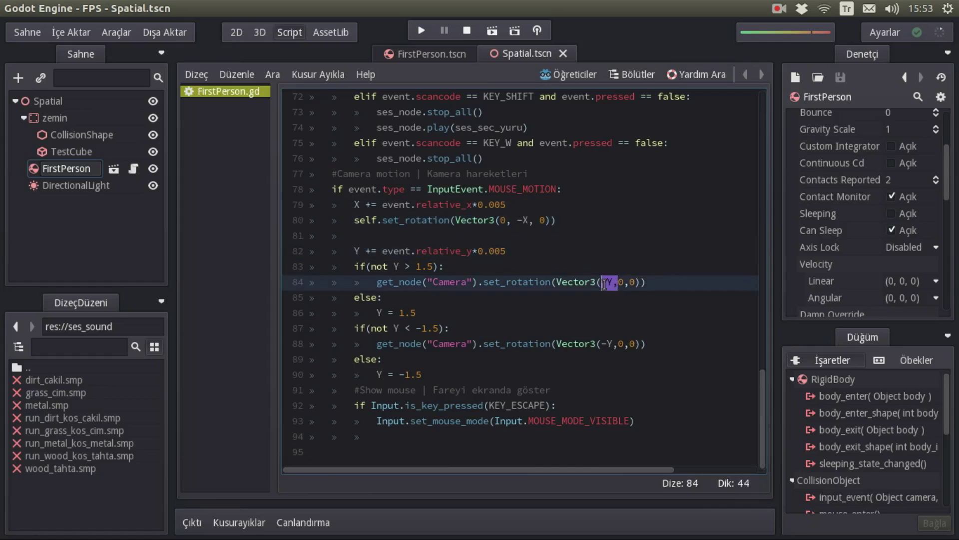
left_click(570, 282)
left_click(400, 59)
left_click(257, 32)
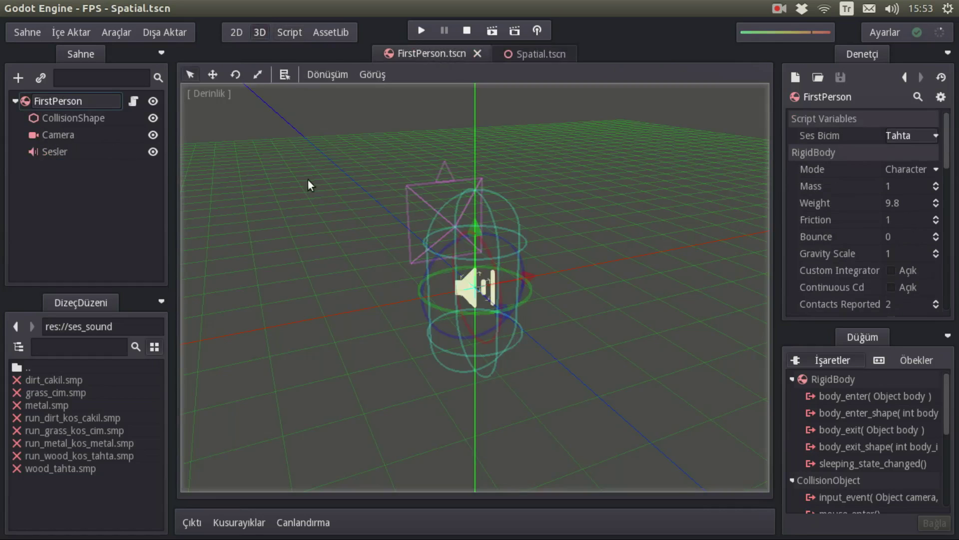
left_click(235, 33)
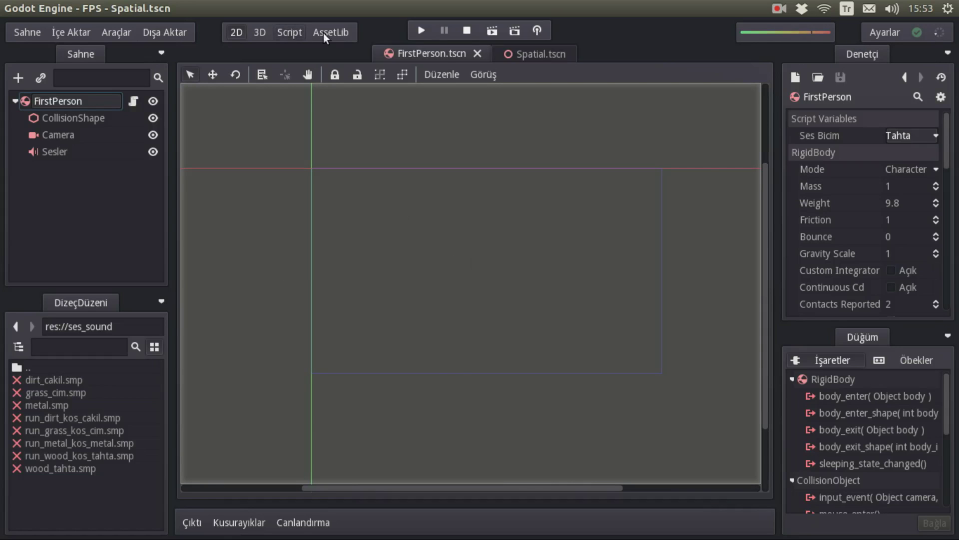
left_click(520, 55)
left_click(295, 32)
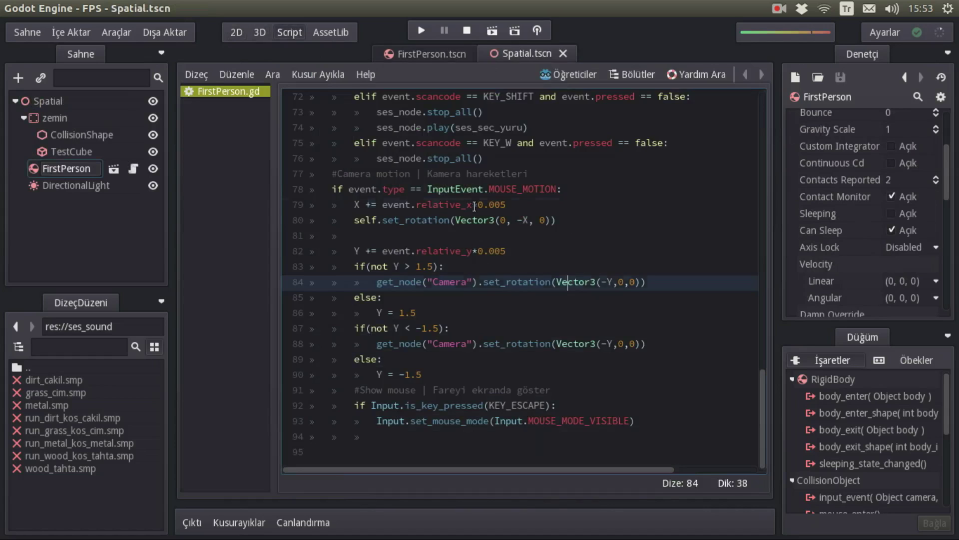
left_click_drag(473, 204, 436, 204)
left_click_drag(534, 220, 518, 220)
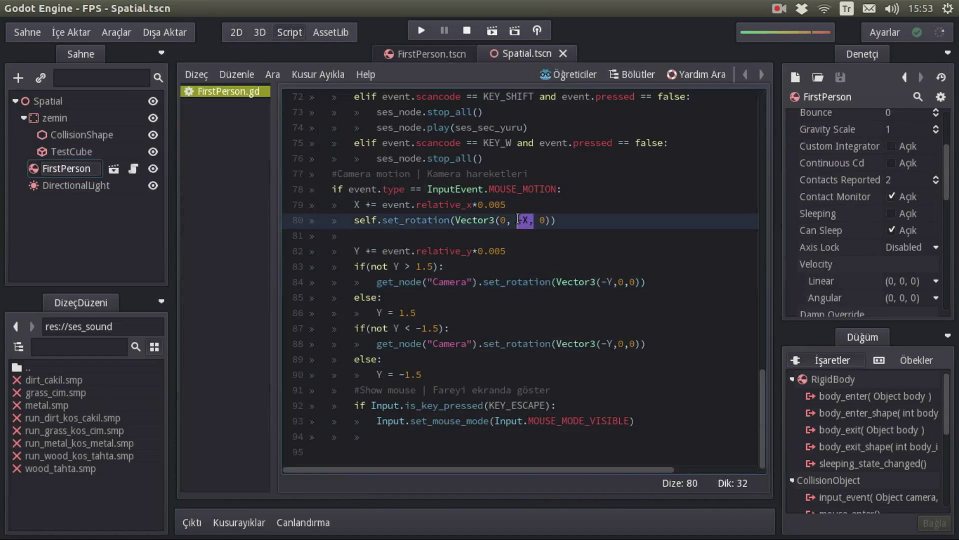
left_click(518, 220)
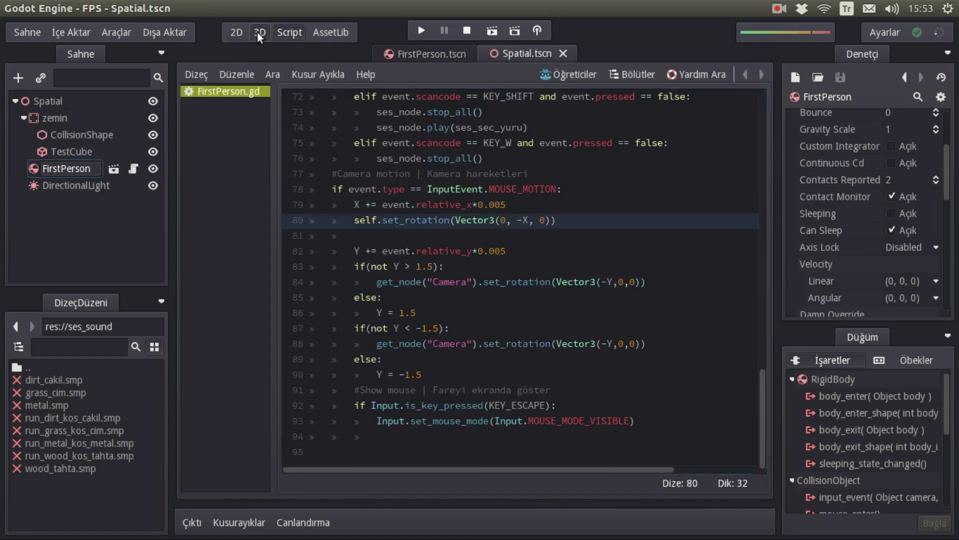
left_click(257, 32)
left_click(418, 58)
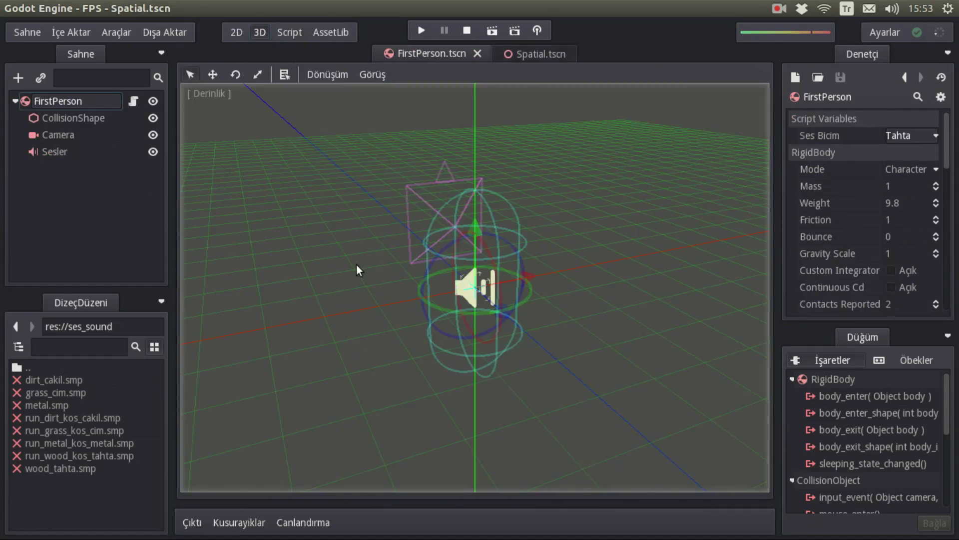
Select the Camera node in Rotate mode and swing it sideways around its vertical axis
left_click(76, 137)
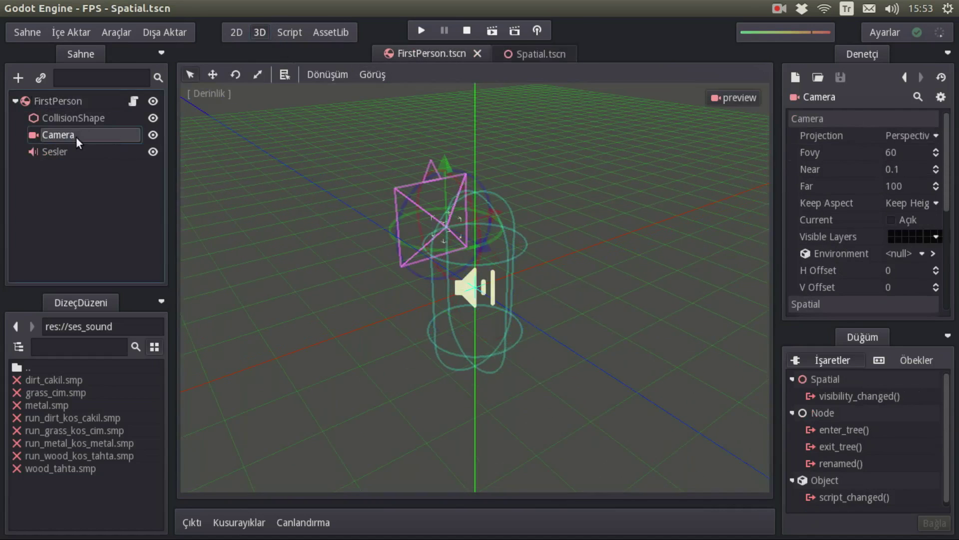
left_click(234, 73)
middle_click_drag(321, 207, 351, 212)
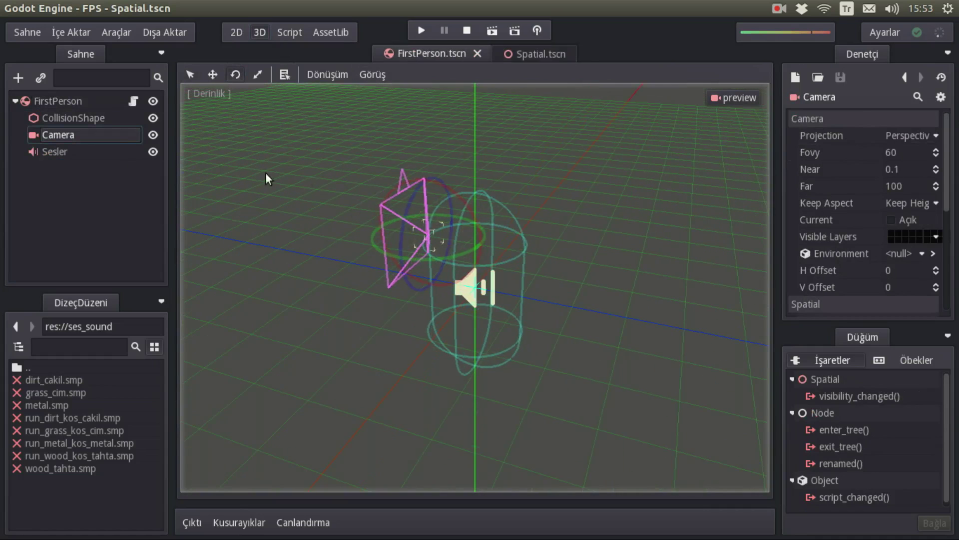
middle_click_drag(289, 184, 260, 178)
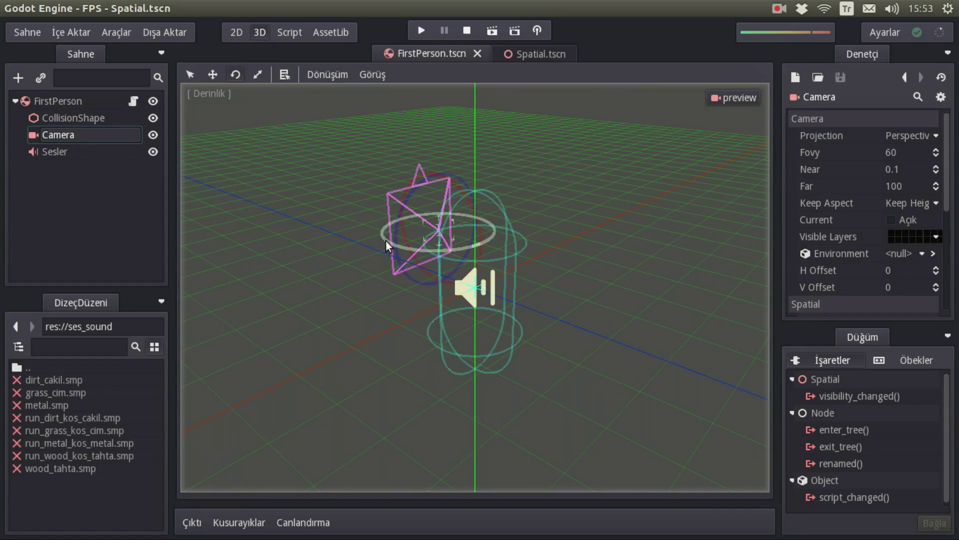
mouse_move(386, 240)
left_mouse_down()
mouse_move(375, 236)
mouse_move(420, 237)
mouse_move(380, 207)
mouse_move(345, 224)
mouse_move(380, 234)
left_mouse_up()
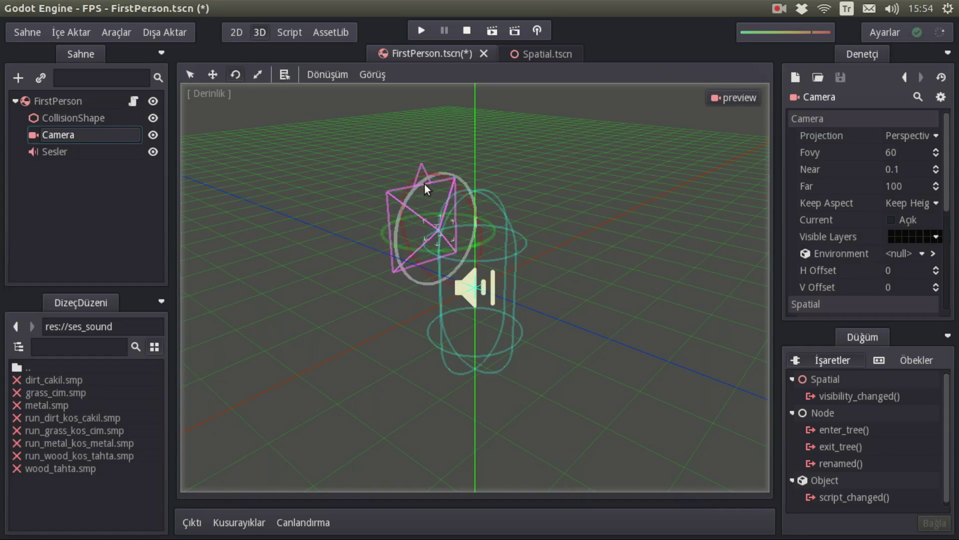
middle_click_drag(527, 224, 535, 236)
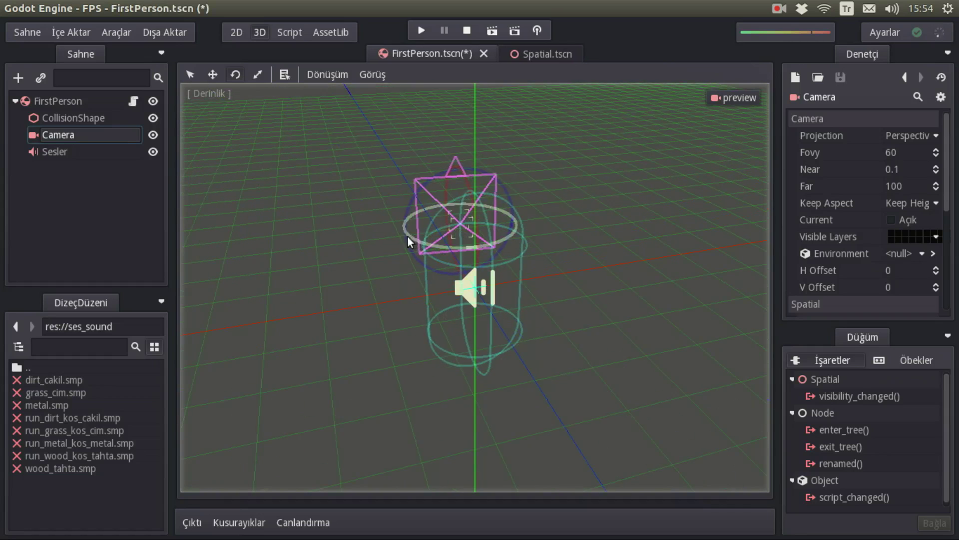
left_click_drag(401, 231, 395, 233)
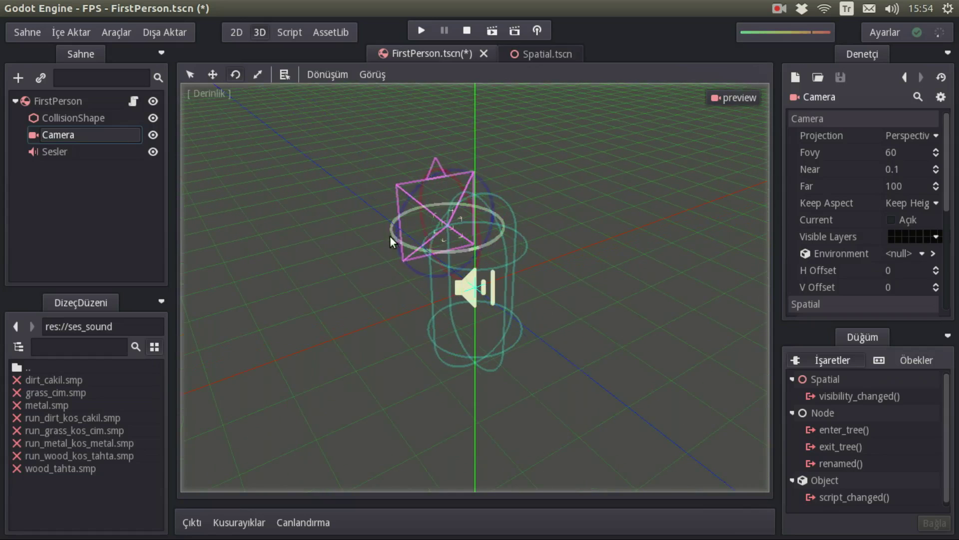
left_click_drag(409, 246, 379, 248)
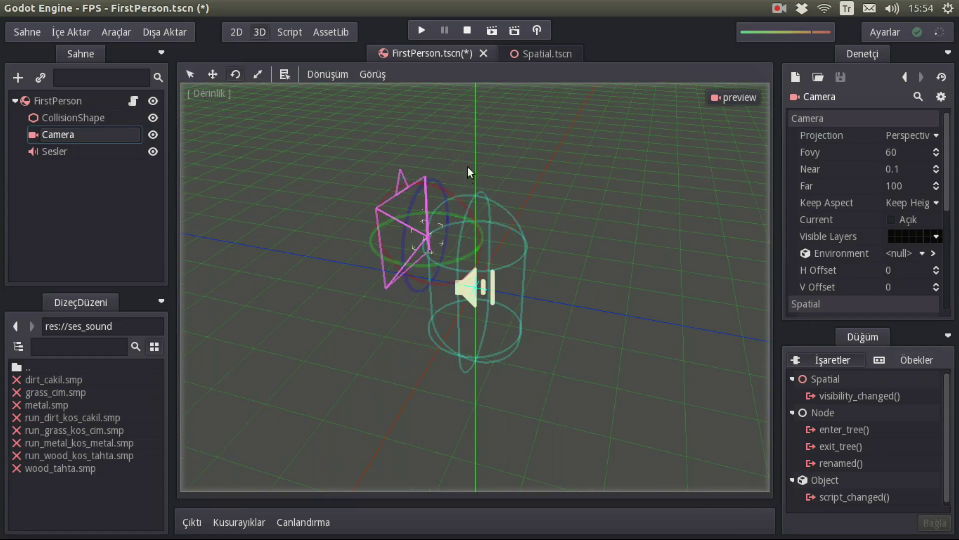
mouse_move(387, 259)
left_mouse_down()
mouse_move(408, 265)
mouse_move(388, 253)
mouse_move(398, 255)
left_mouse_up()
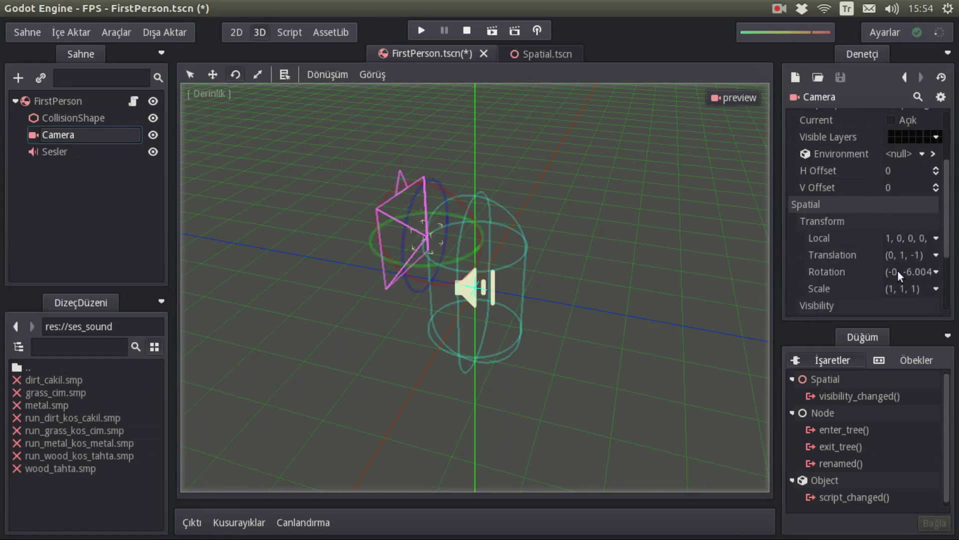
Set the Camera's Rotation y to 0, restoring (0, 0, 0), then return to FirstPerson.gd
left_click(898, 271)
double_click(857, 292)
type("0")
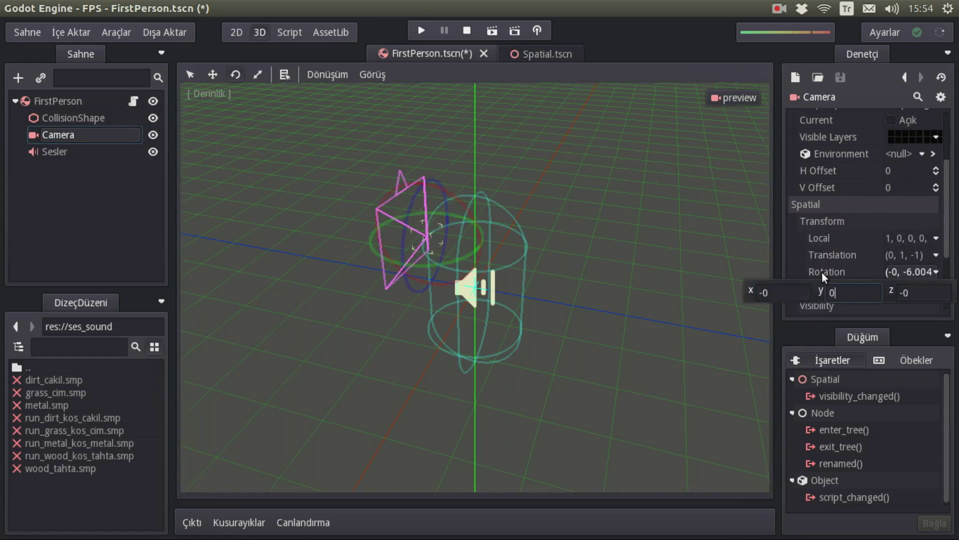
key("Return")
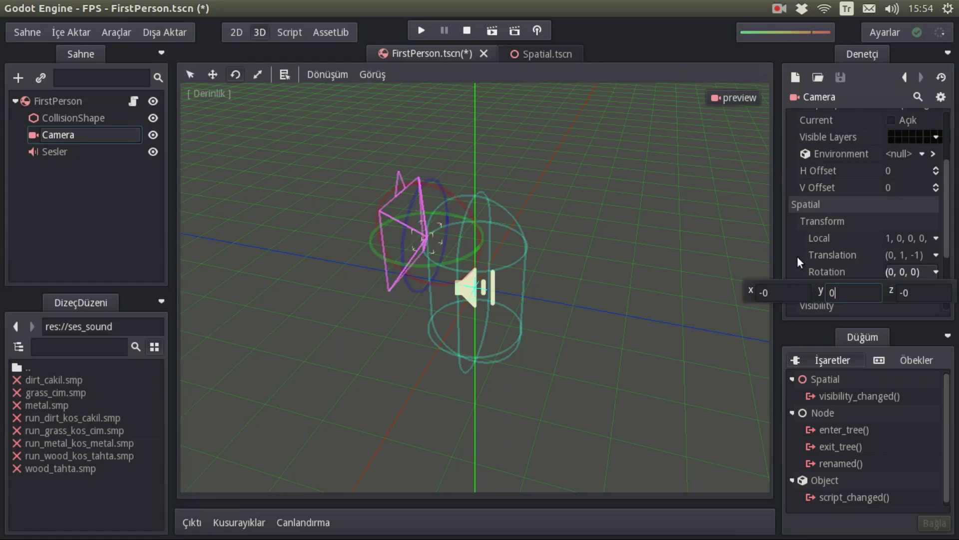
left_click(797, 257)
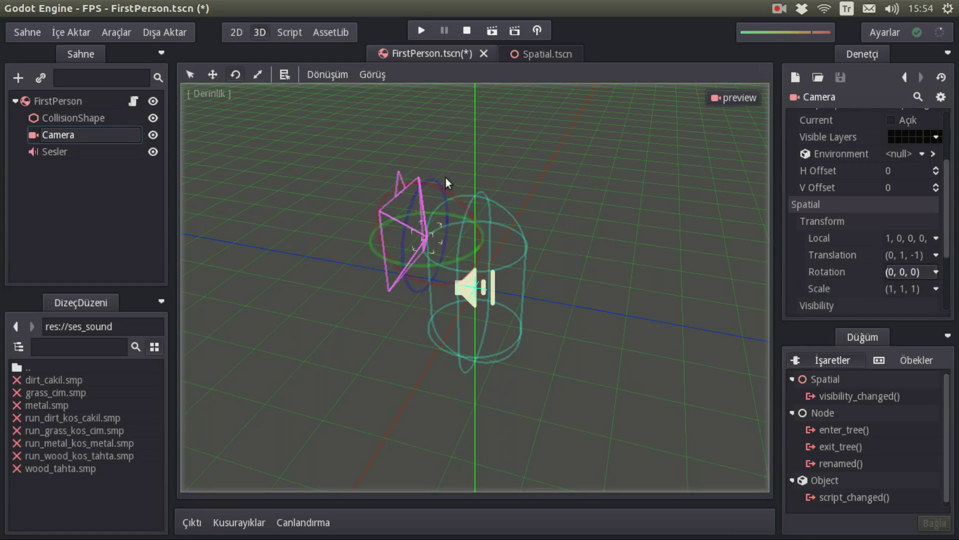
left_click(287, 33)
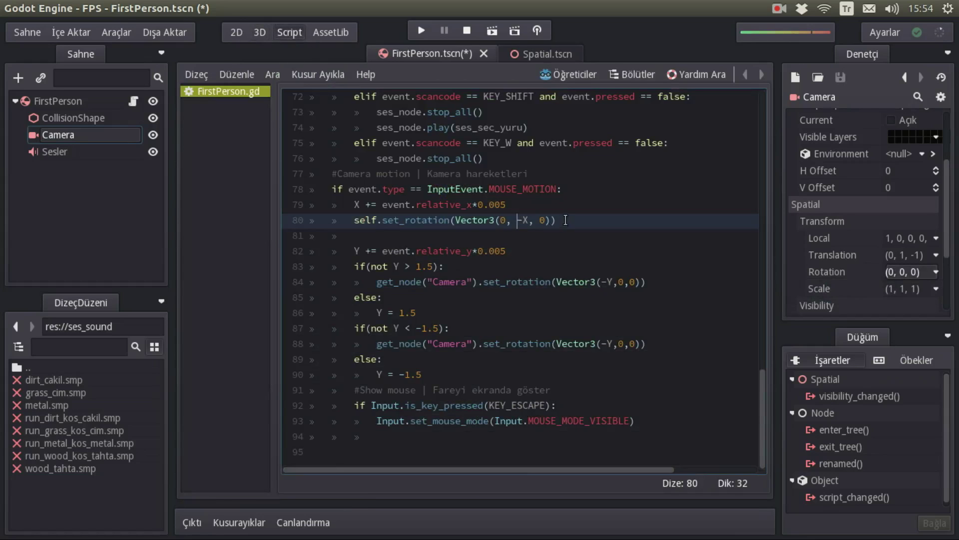
Test-run the Spatial scene, turn the player's view with the mouse, then close the game
left_click_drag(566, 219, 354, 218)
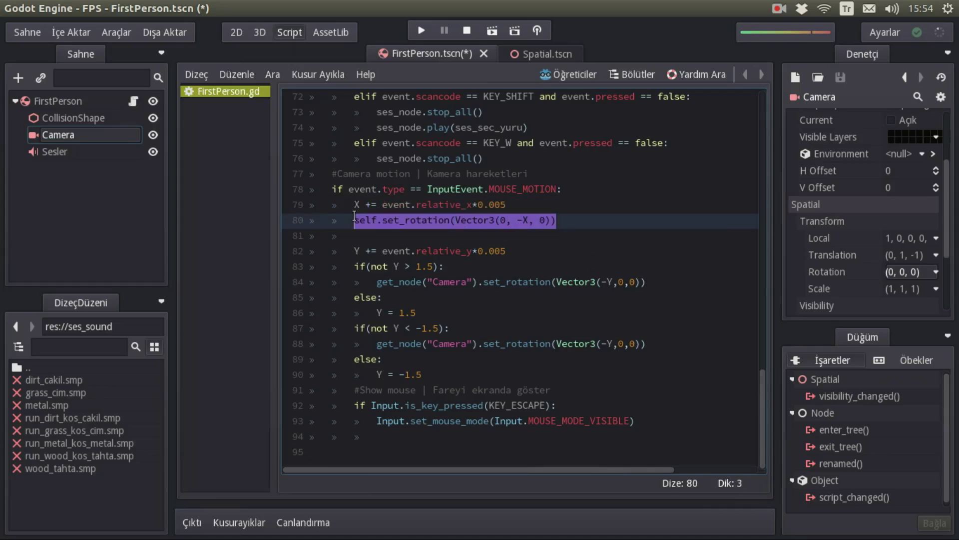
left_click(534, 55)
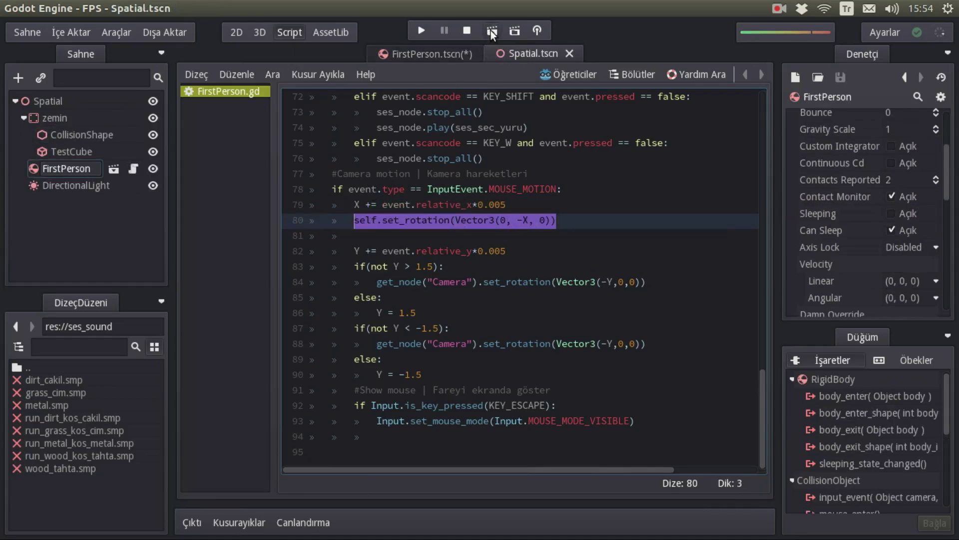
left_click(491, 31)
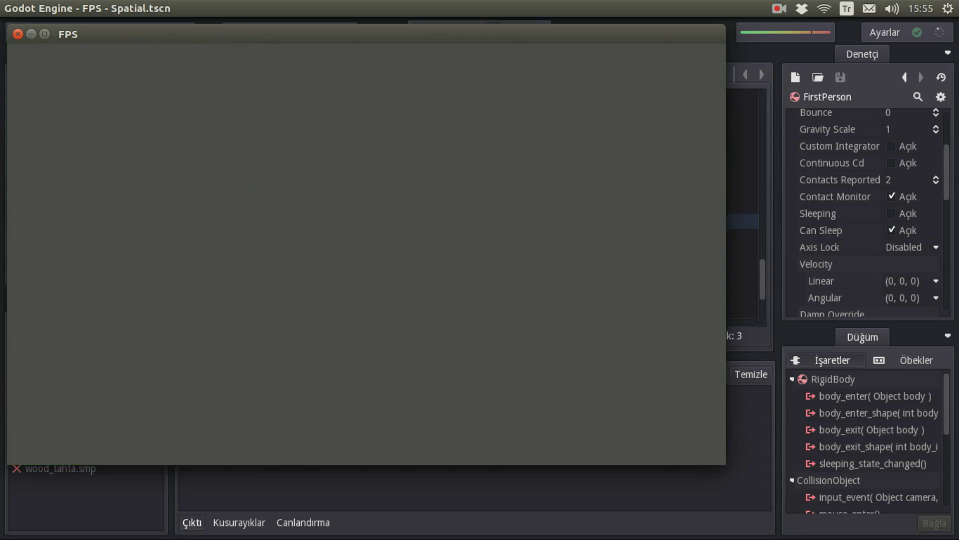
key("Escape")
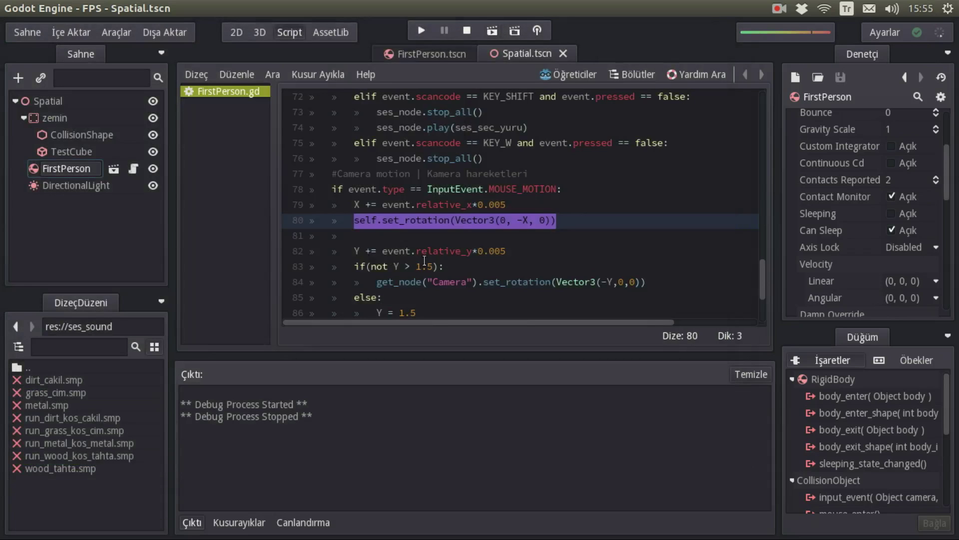
Collapse the Output panel and review the camera pitch limits of 1.5 and -1.5 in FirstPerson.gd
left_click(190, 522)
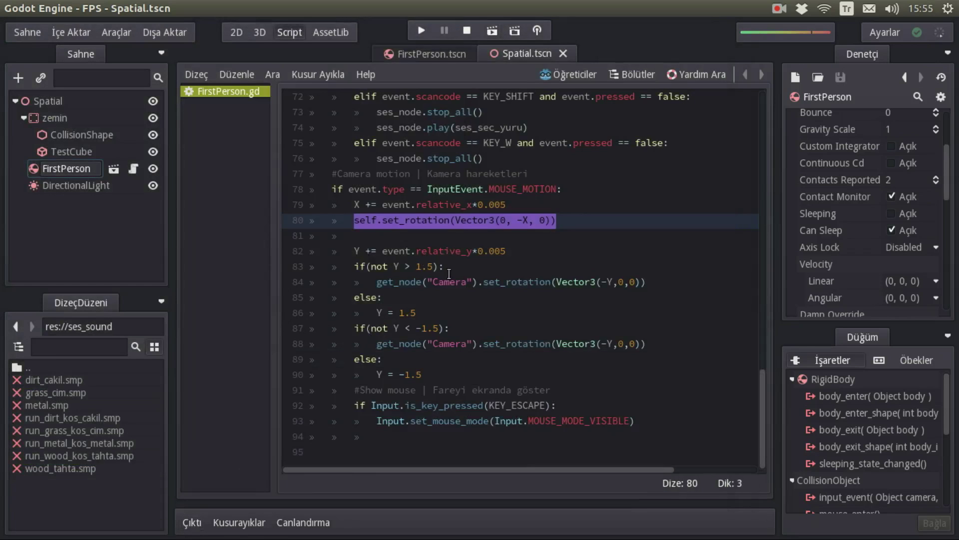
left_click_drag(433, 266, 411, 266)
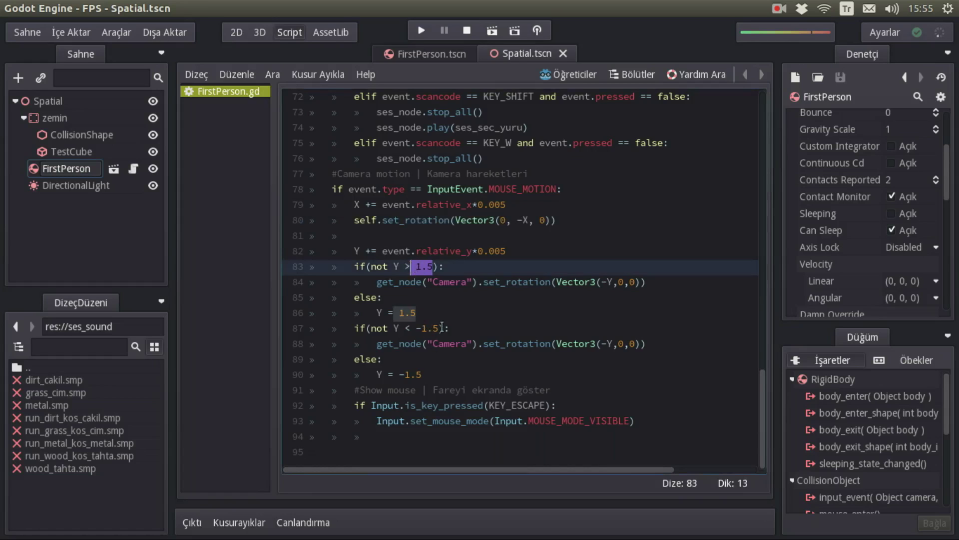
left_click_drag(440, 328, 417, 328)
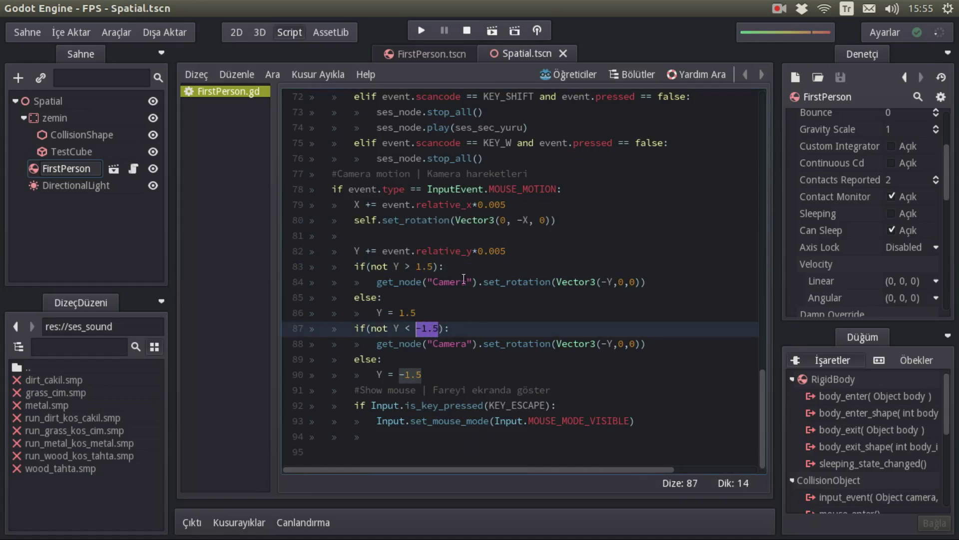
left_click(454, 345)
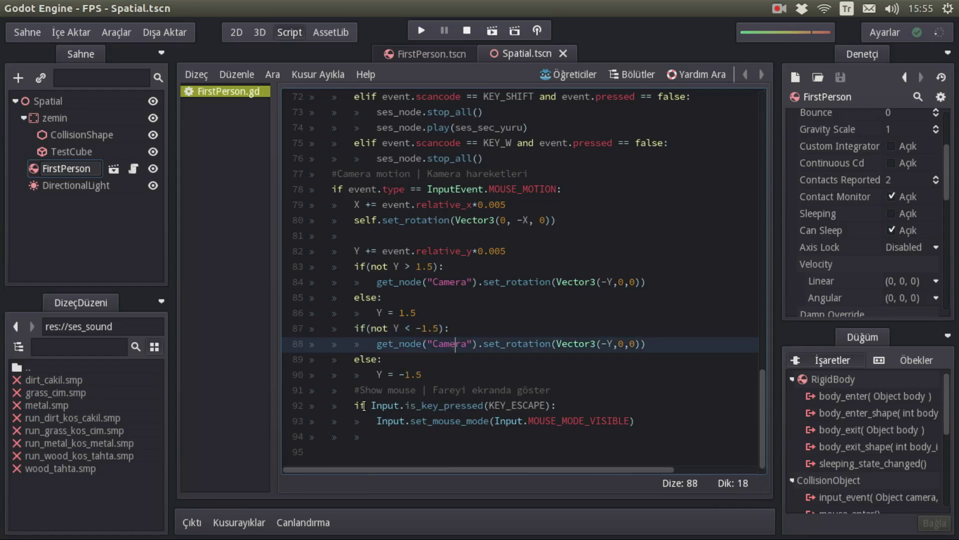
Review the KEY_ESCAPE check that sets MOUSE_MODE_VISIBLE on line 93
left_click_drag(494, 405, 531, 406)
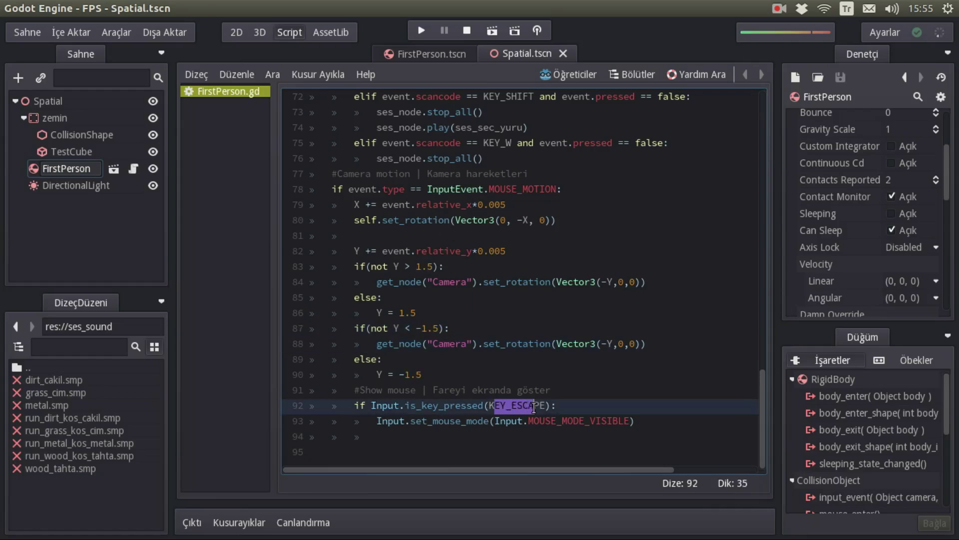
left_click_drag(613, 420, 503, 421)
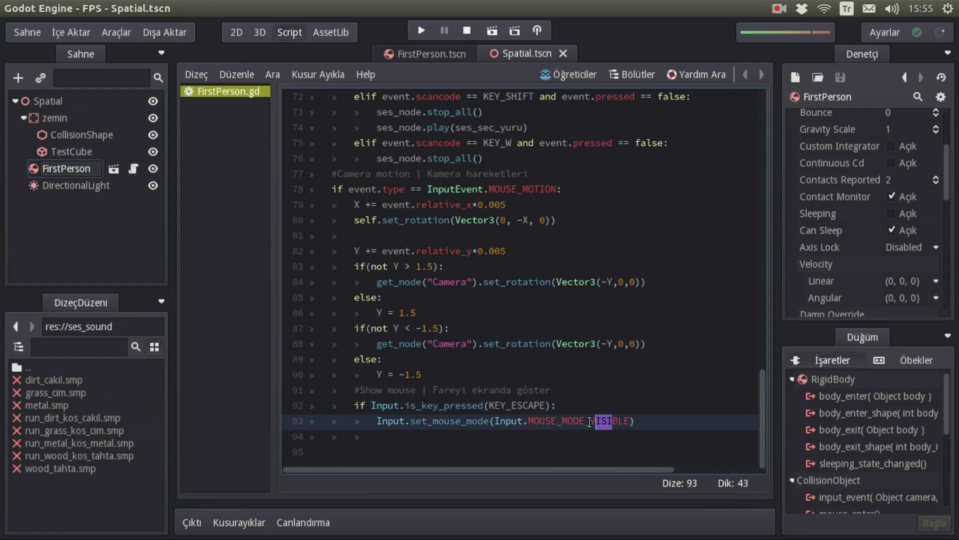
left_click(544, 421)
Scroll to the top of FirstPerson.gd and review the surface-type comments on lines 5–7
scroll(358, 305, "up", 5)
scroll(355, 307, "up", 5)
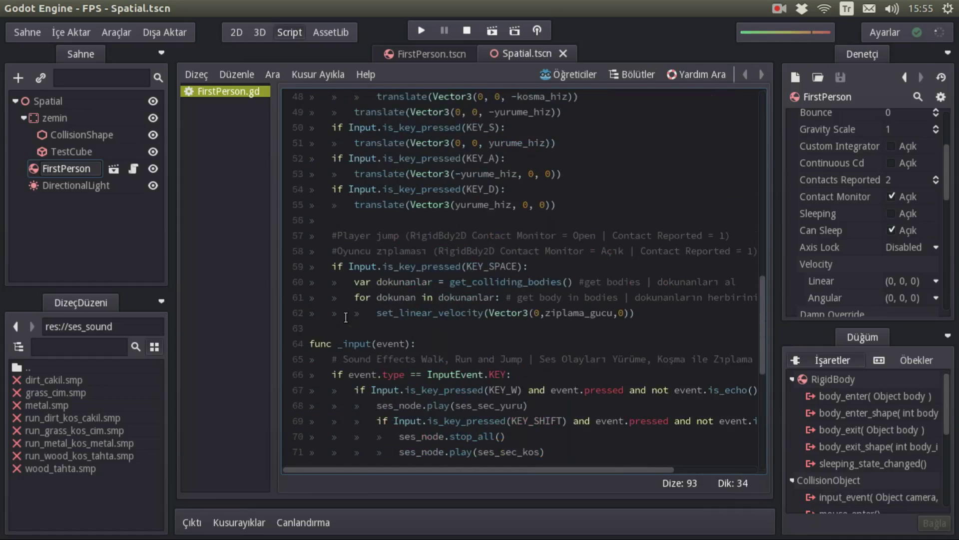
scroll(350, 314, "up", 5)
scroll(348, 316, "up", 5)
scroll(348, 316, "up", 3)
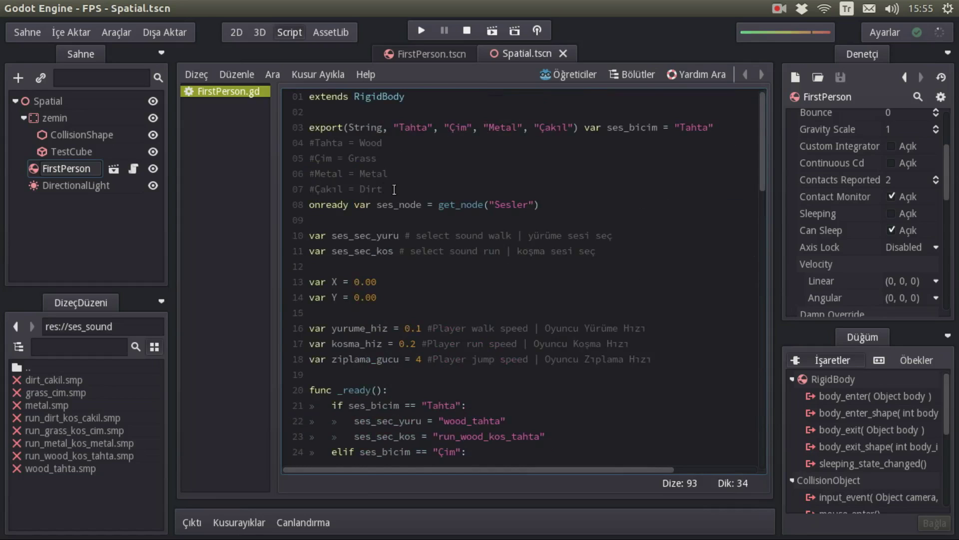
left_click_drag(394, 189, 327, 158)
left_click(327, 157)
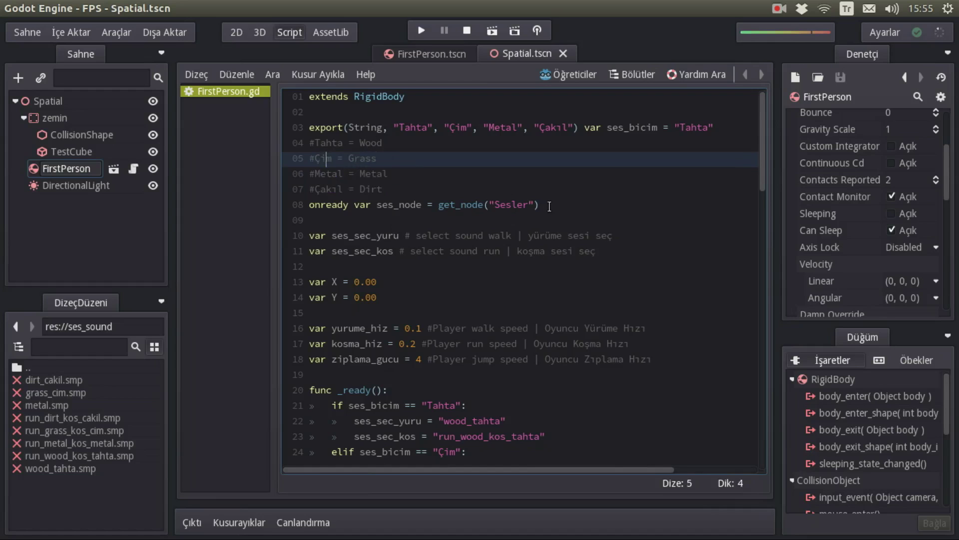
scroll(858, 220, "up", 5)
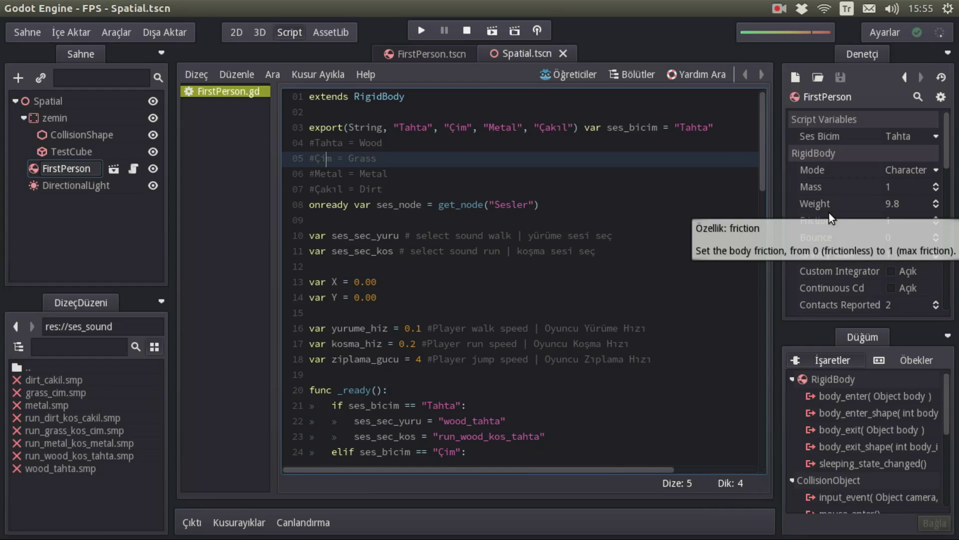
left_click(644, 263)
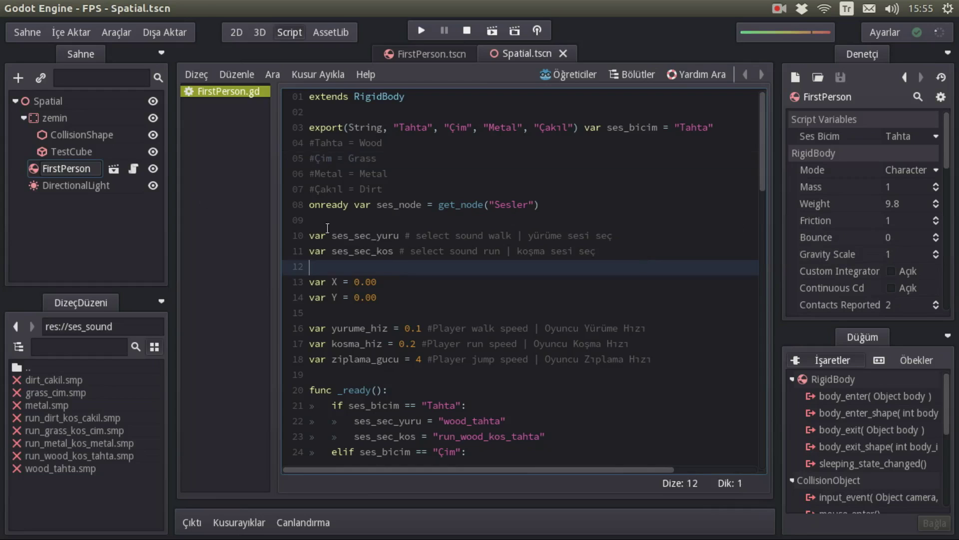
Collapse the zemin node, review the Y variable on line 14, and switch to FirstPerson.tscn
left_click(23, 118)
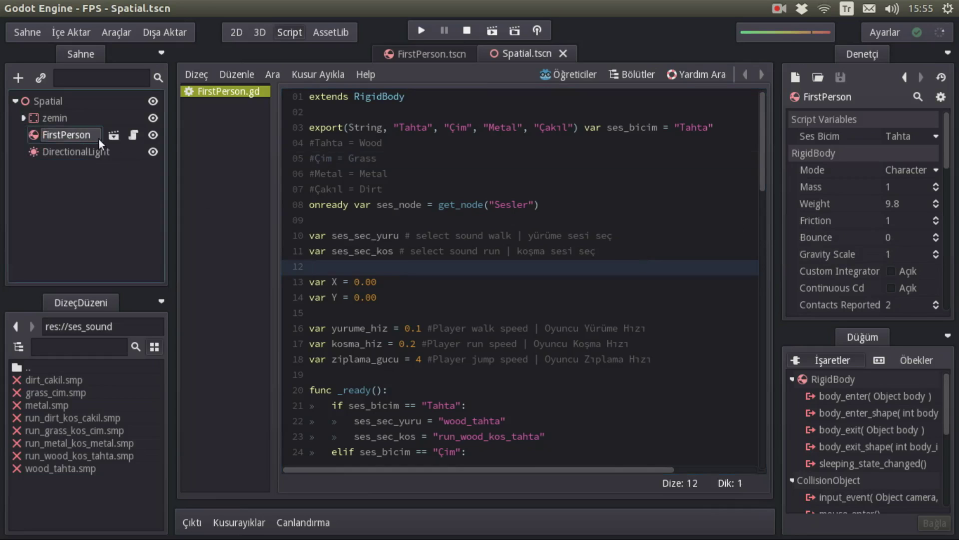
left_click(132, 134)
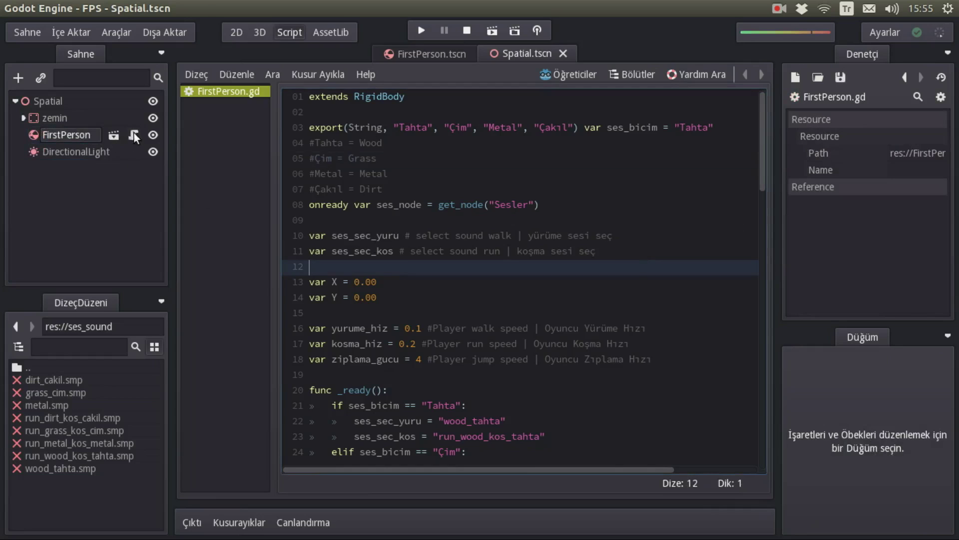
left_click(399, 299)
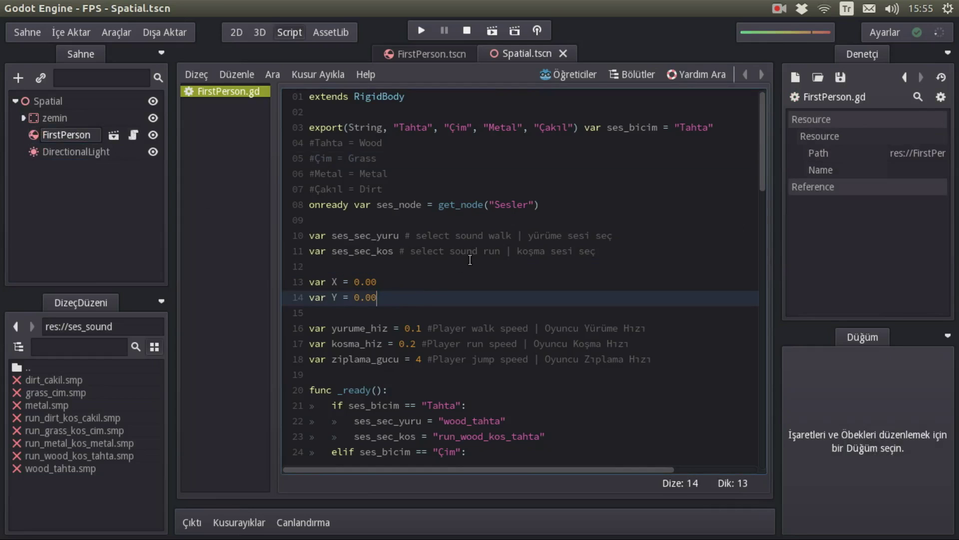
scroll(470, 259, "down", 8)
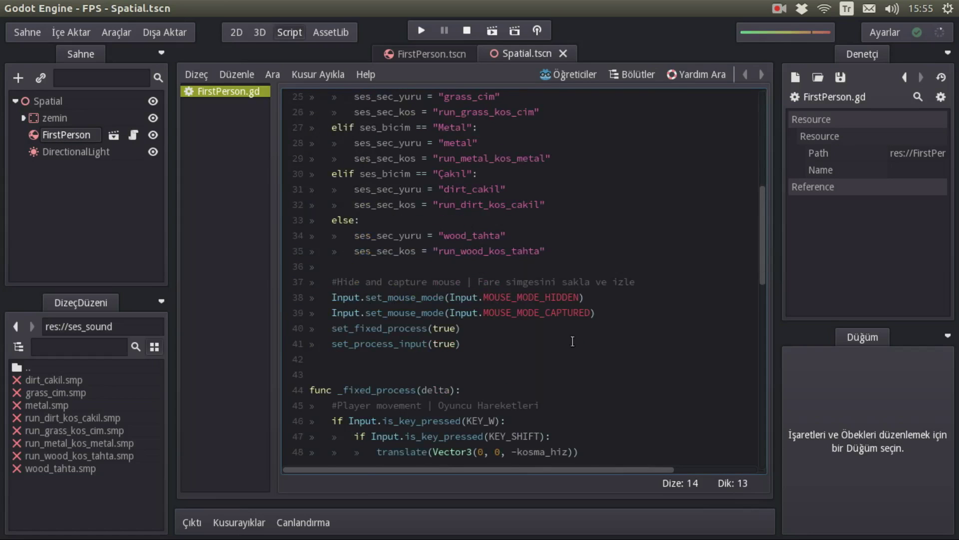
scroll(677, 254, "down", 7)
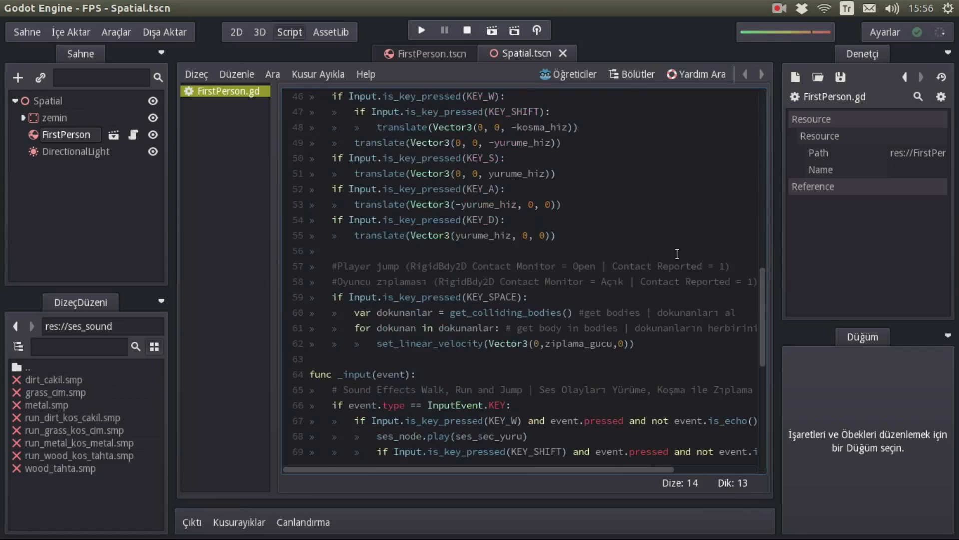
scroll(677, 254, "down", 7)
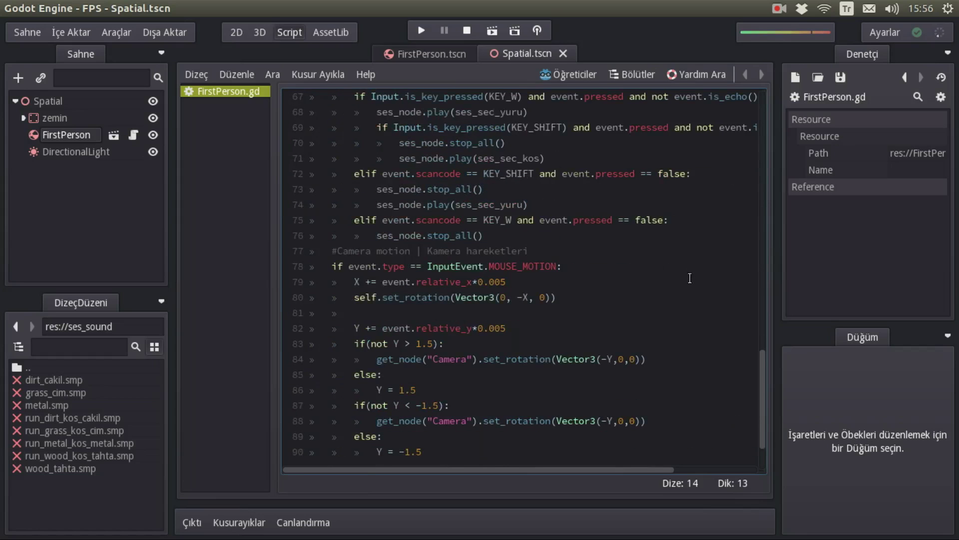
scroll(487, 284, "up", 7)
scroll(424, 230, "up", 11)
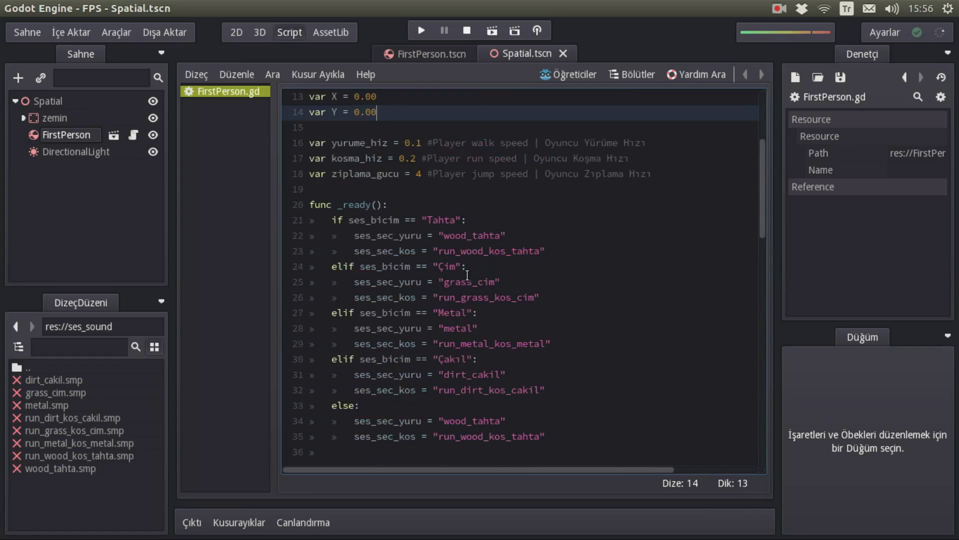
scroll(368, 177, "up", 3)
scroll(368, 177, "up", 1)
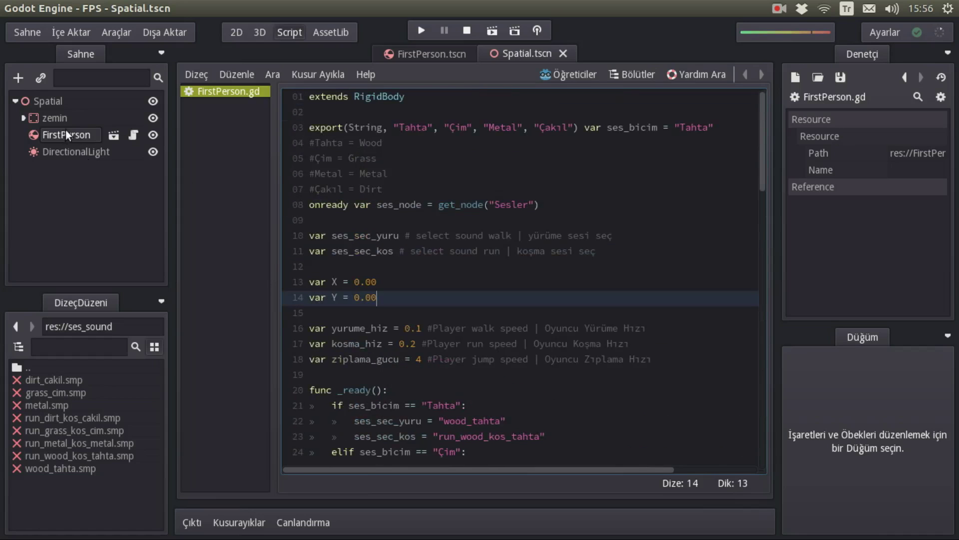
left_click(425, 56)
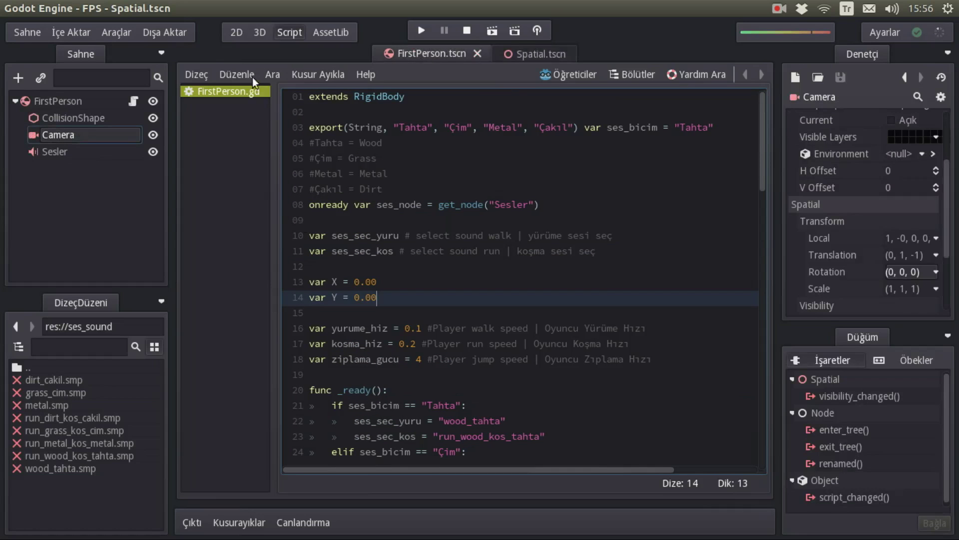
Show the FirstPerson scene in the 3D view and orbit slightly around the player capsule
left_click(259, 33)
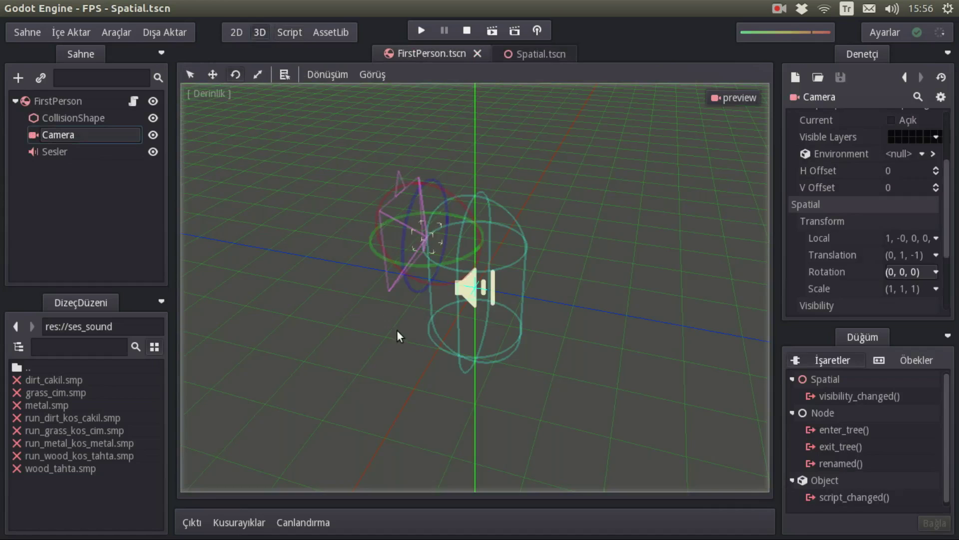
middle_click_drag(398, 331, 386, 318)
scroll(850, 221, "up", 2)
scroll(850, 221, "up", 2)
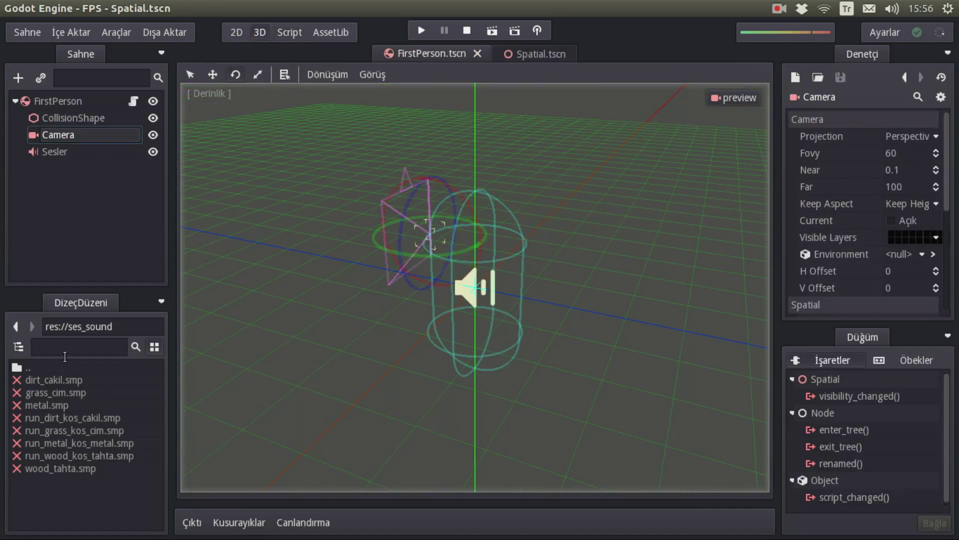
Switch the FileSystem dock to tree view and list the files in the res:// root folder
left_click(17, 347)
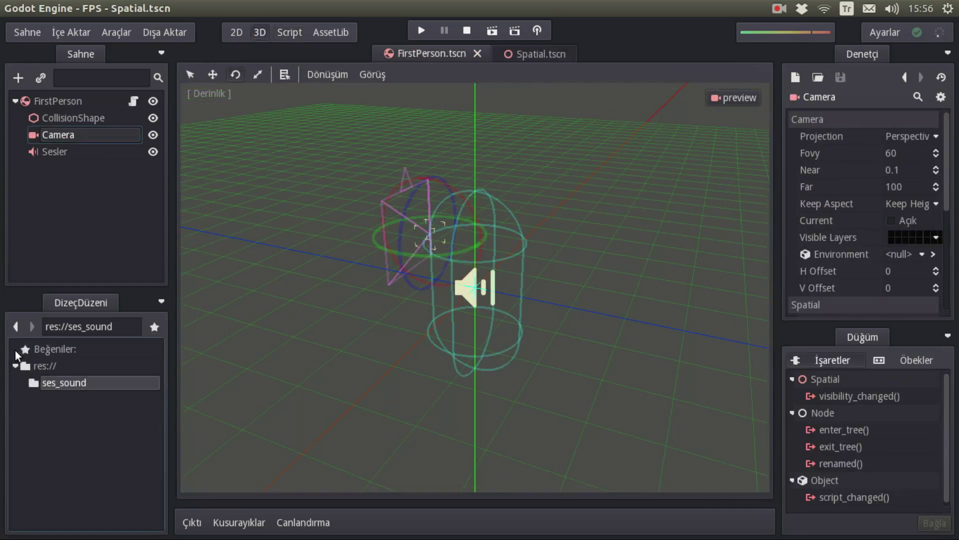
double_click(49, 367)
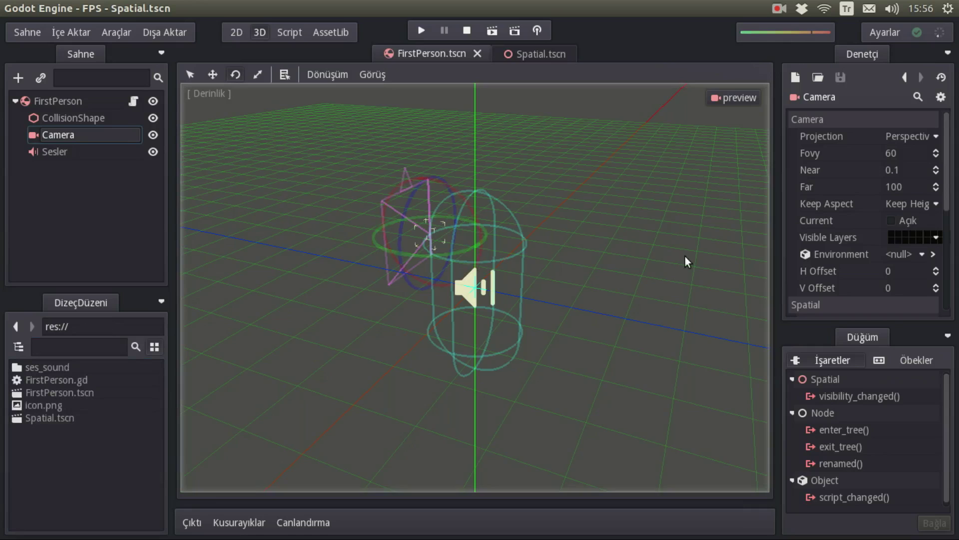
left_click(780, 8)
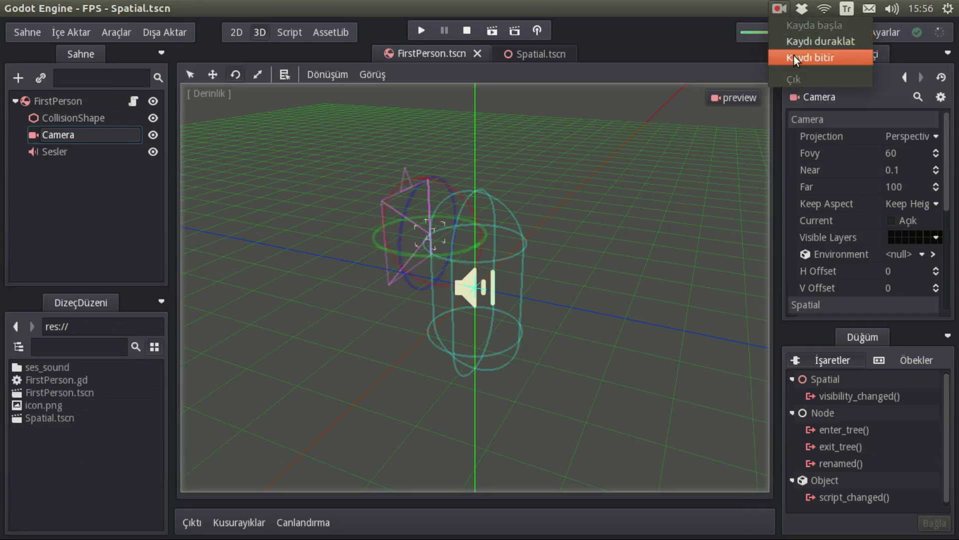